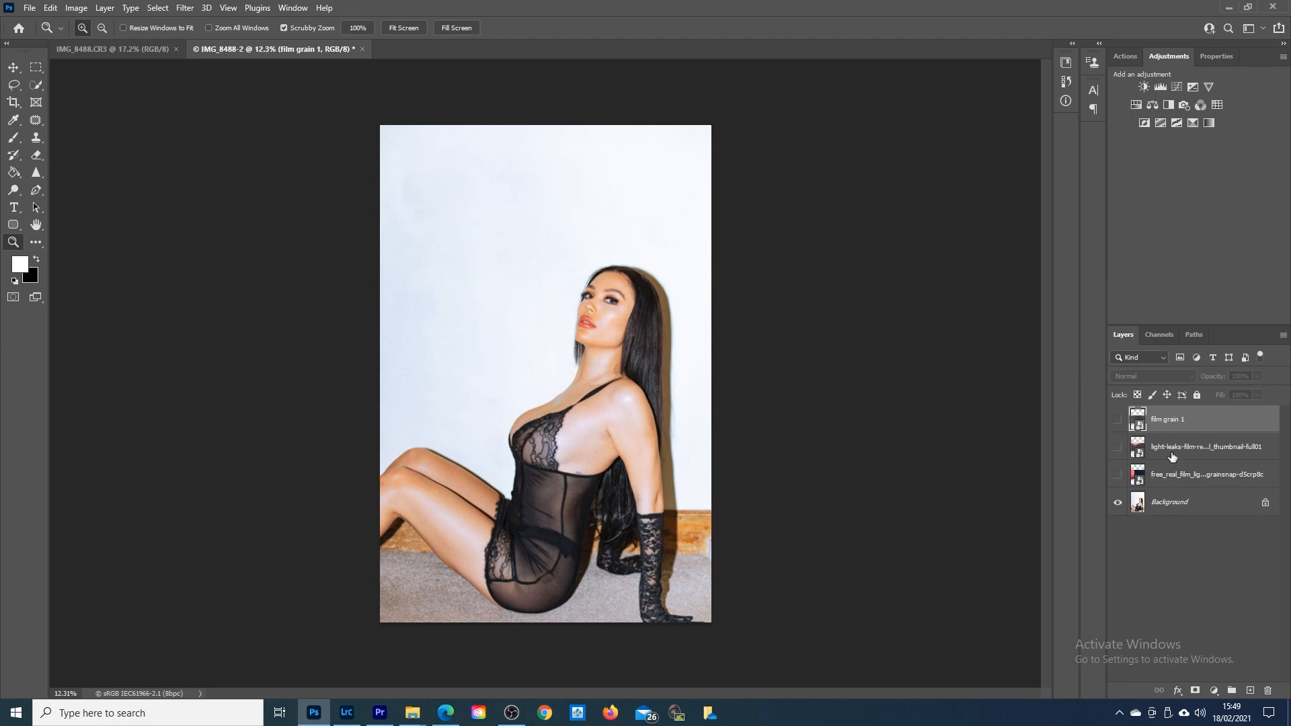
Step: Preview the two light-leak overlays and the film grain overlay over the portrait, hiding them all again
click(1200, 478)
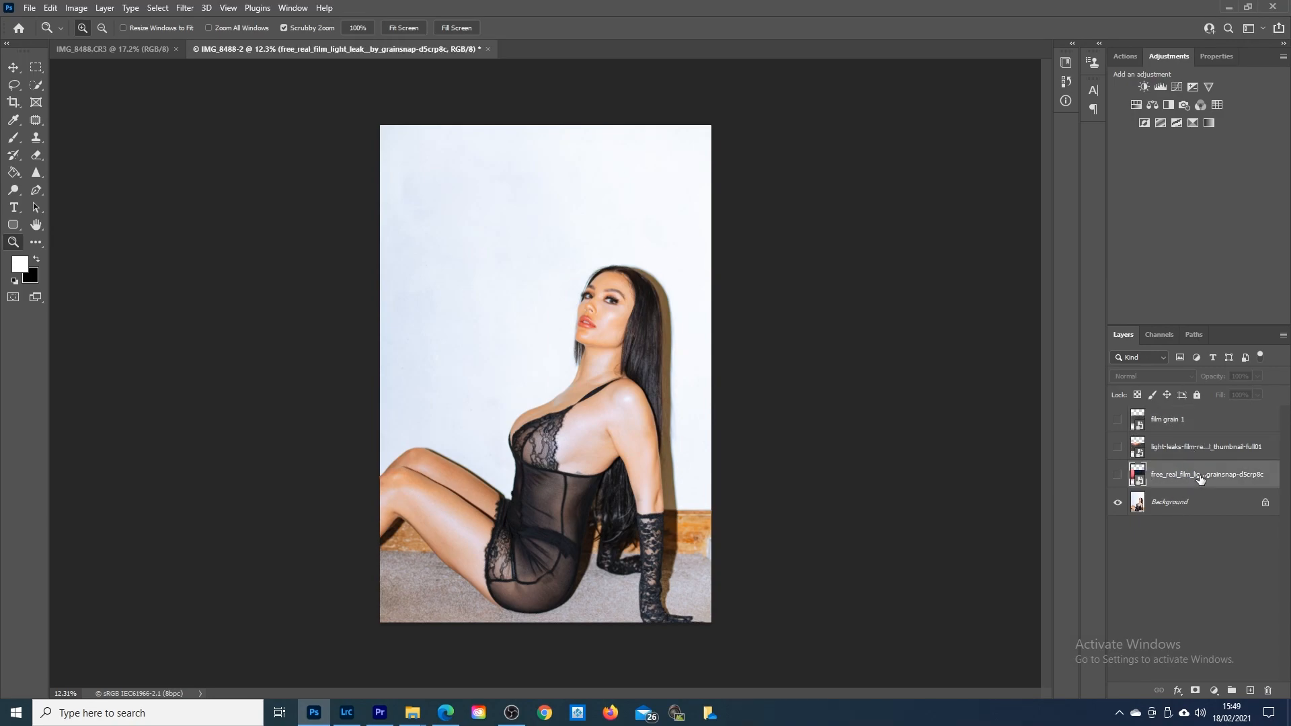
click(1118, 476)
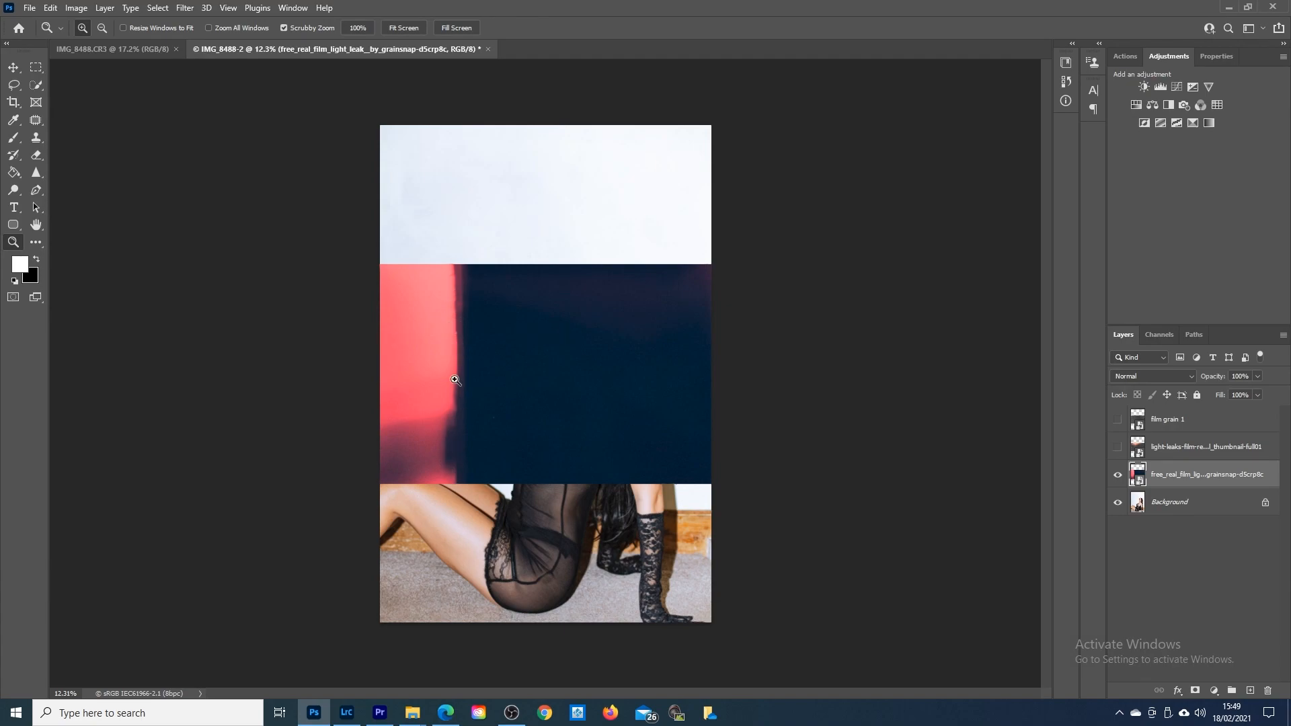
click(1117, 475)
click(1118, 448)
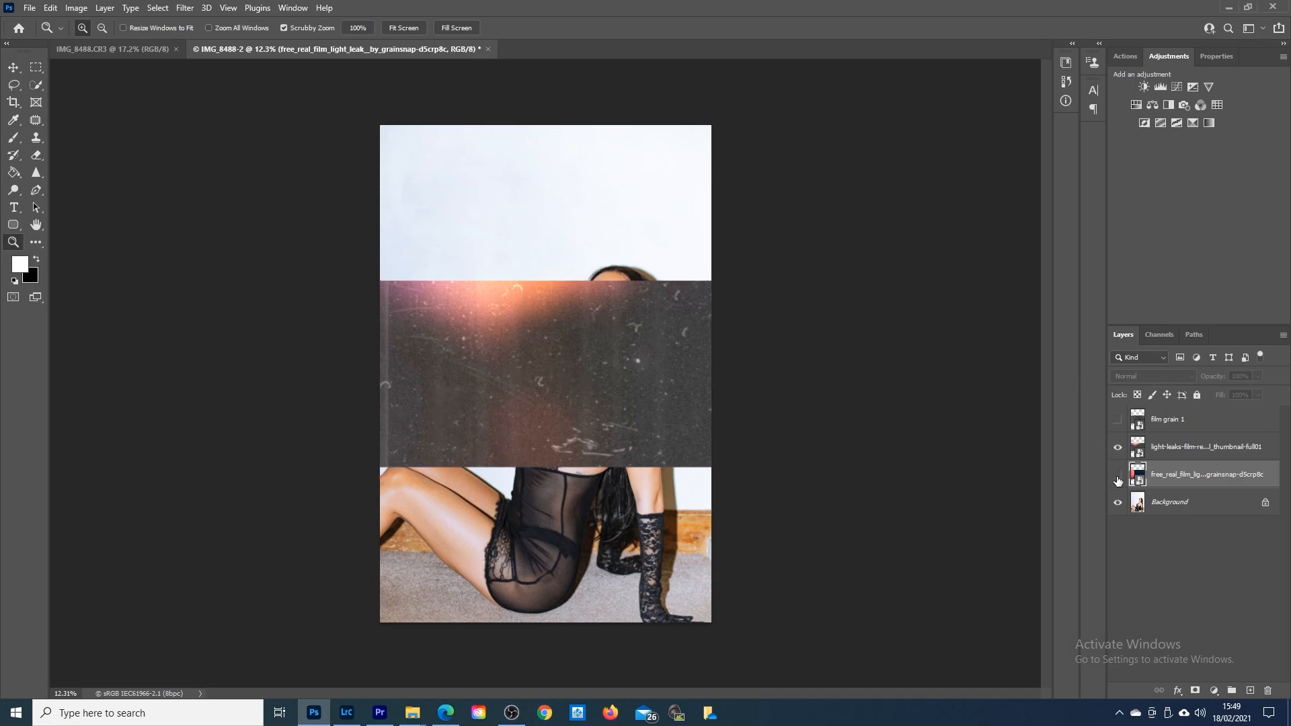
click(1119, 479)
click(1118, 447)
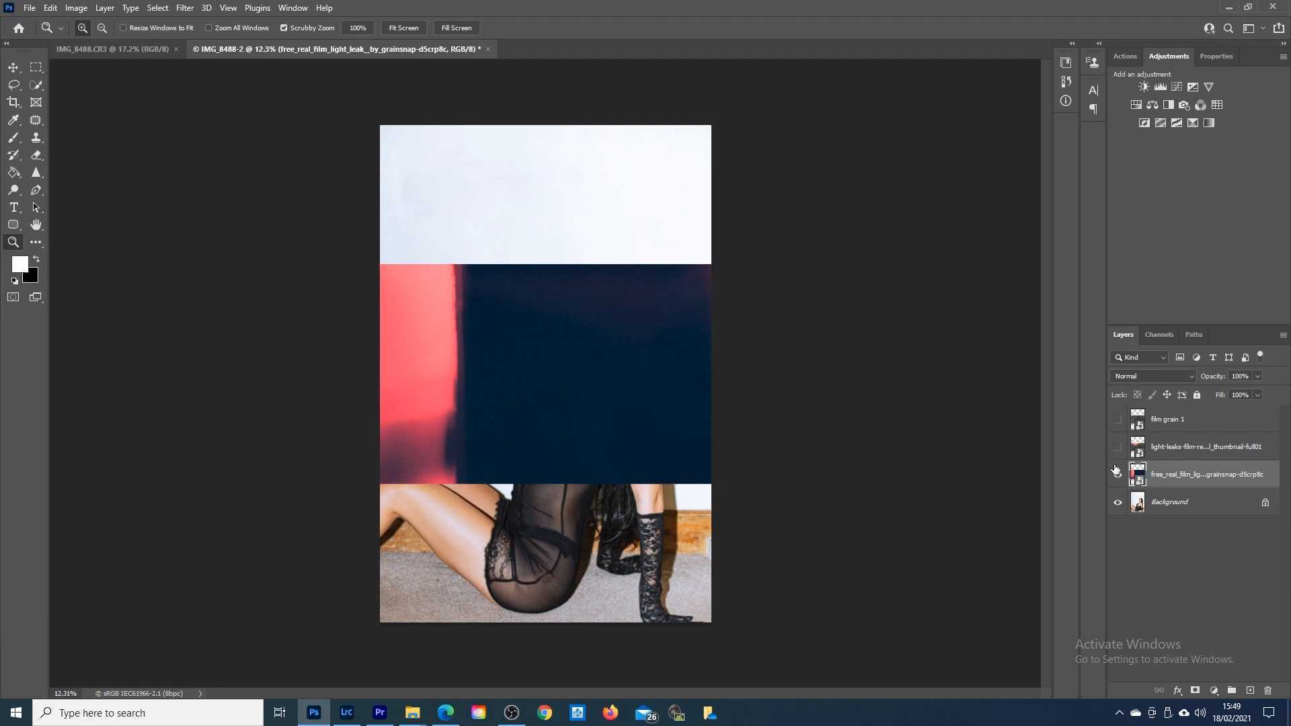
click(1118, 447)
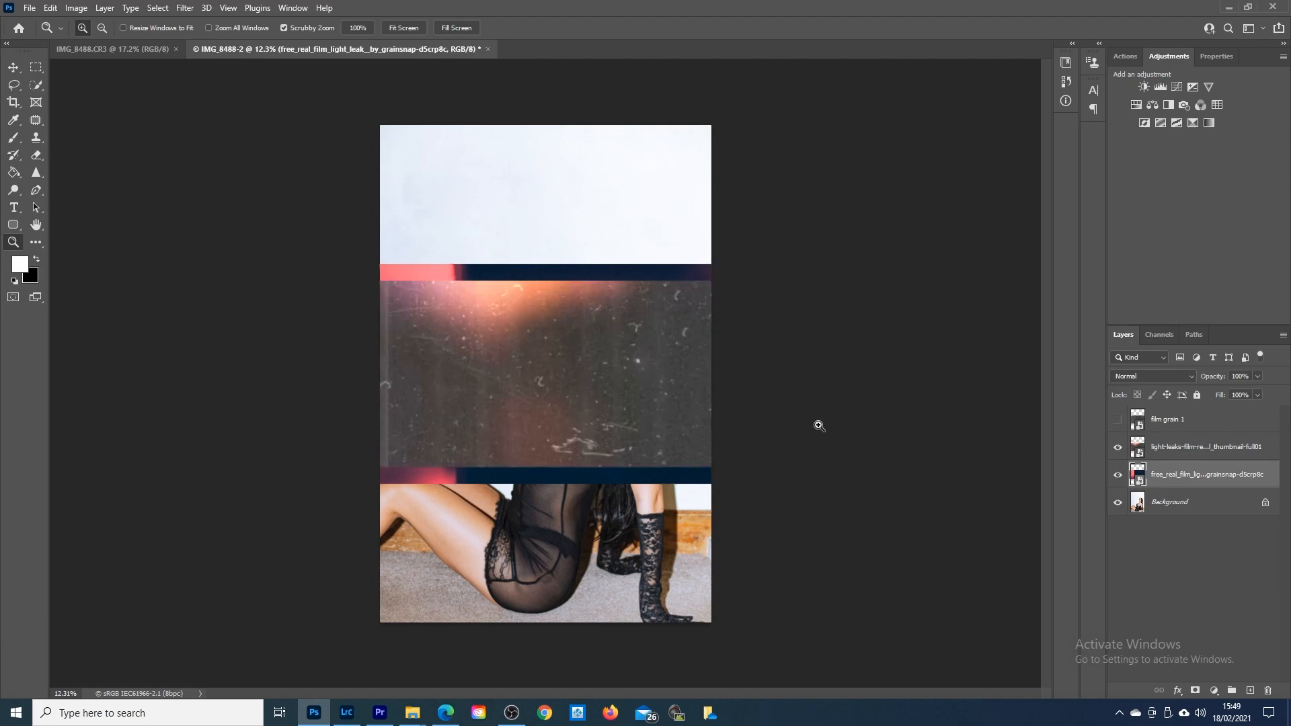
click(1118, 474)
click(1118, 447)
click(1118, 420)
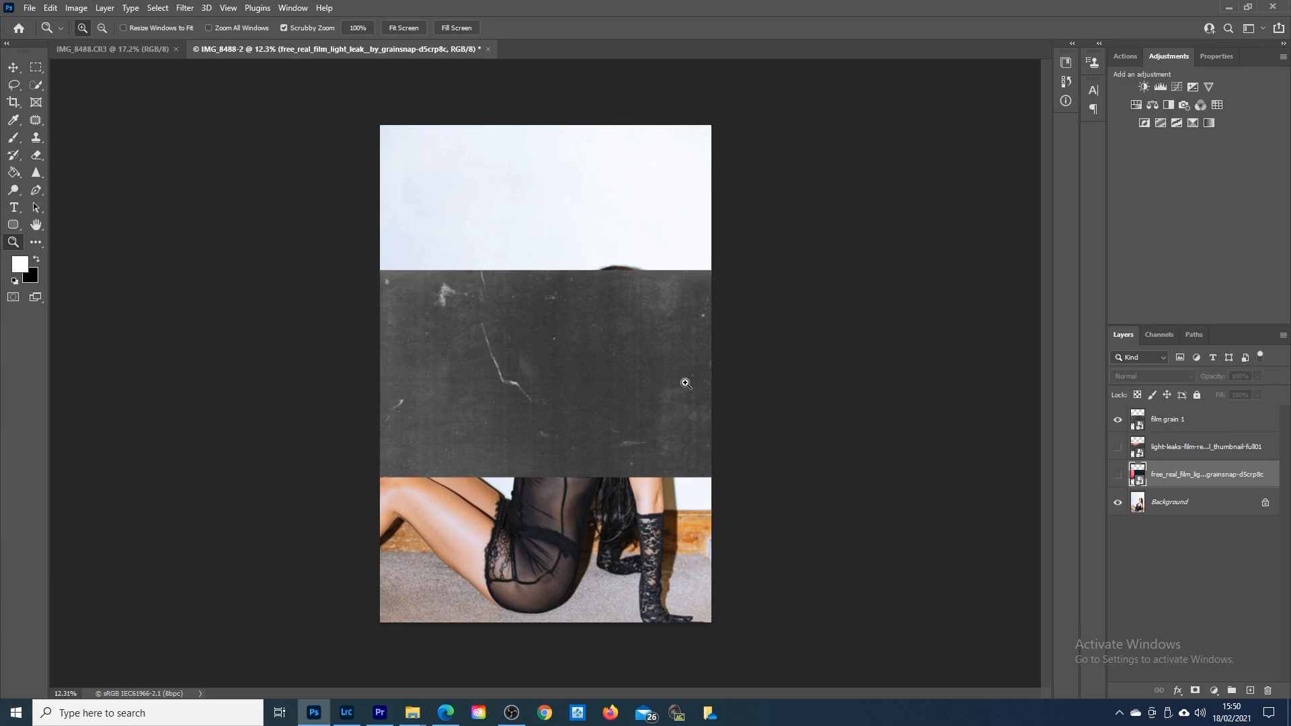
click(1118, 421)
Step: Compare the light-leak and film grain overlays stacked together on the portrait, leaving only the Background layer visible
click(1118, 475)
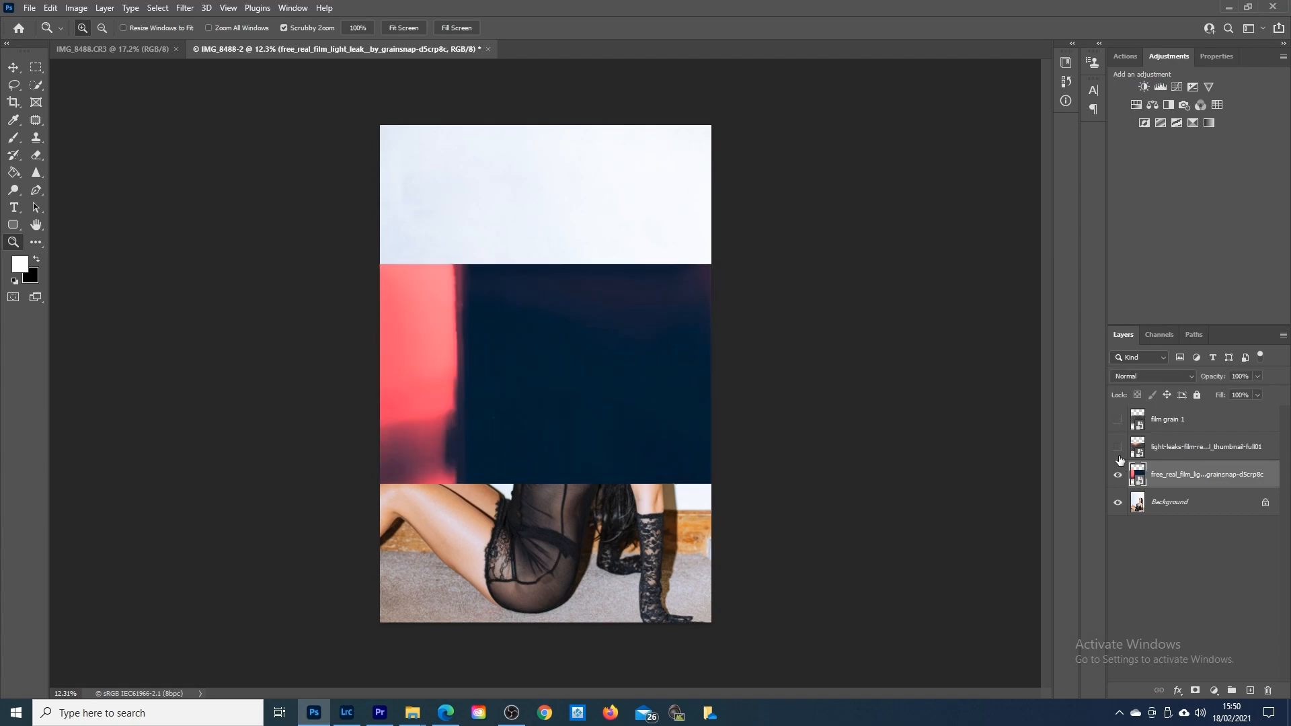
click(1118, 449)
click(1118, 422)
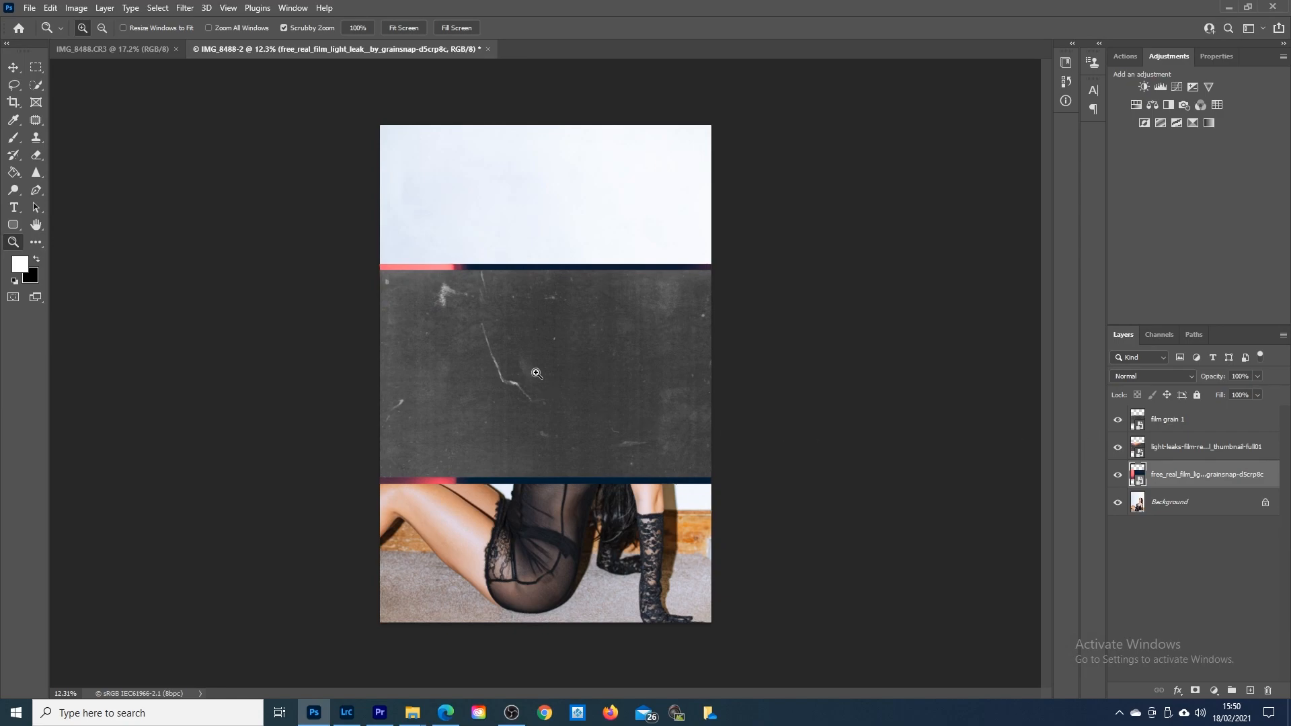
click(1118, 451)
click(1119, 422)
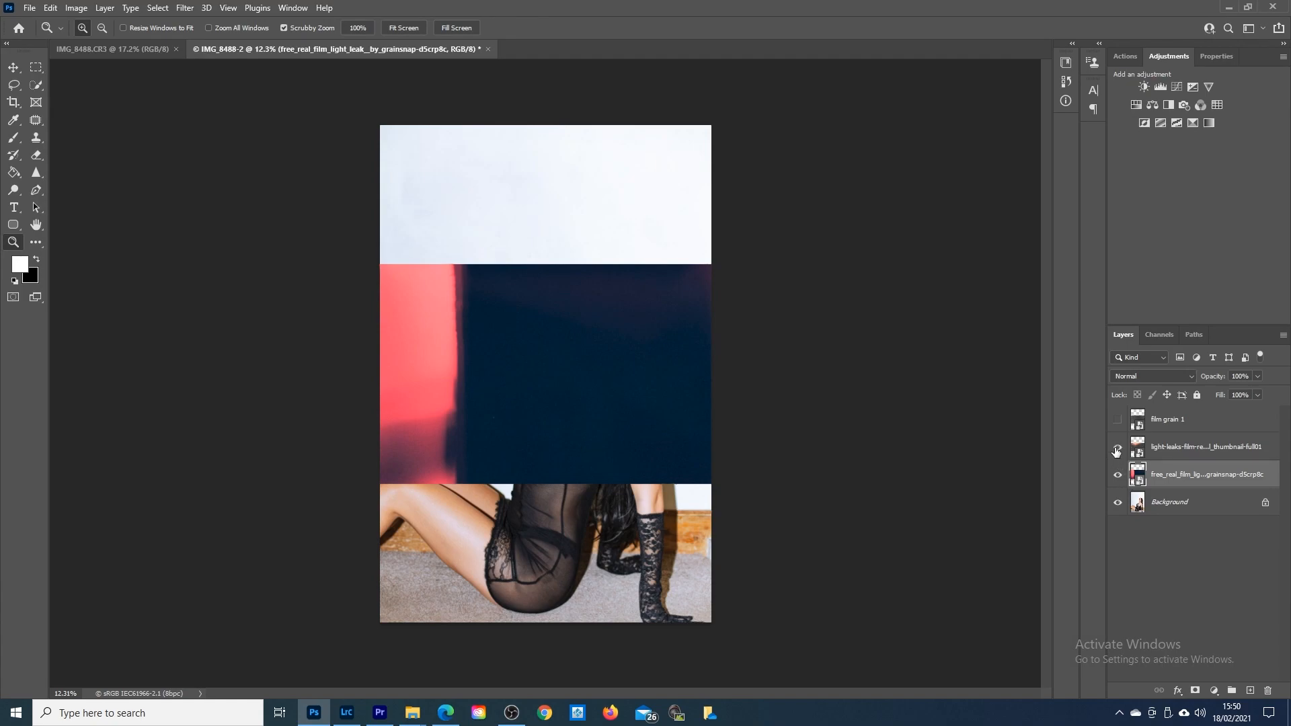
click(1117, 449)
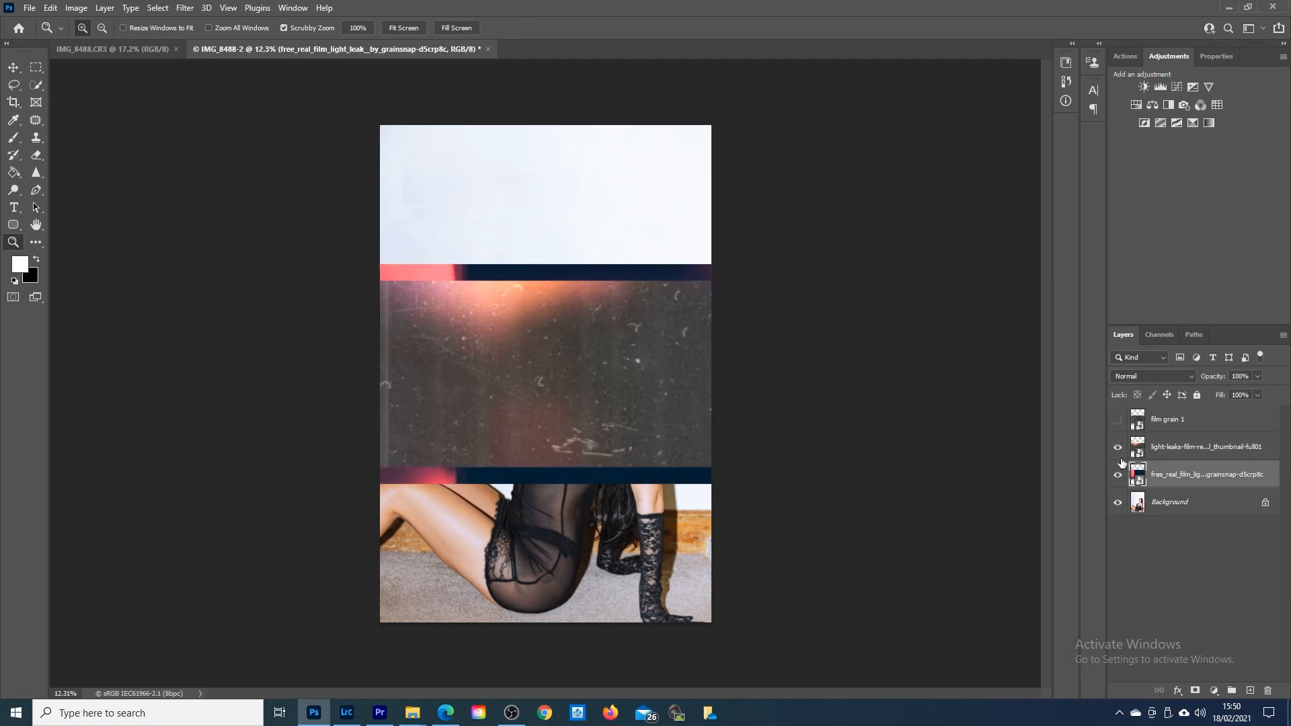
click(1118, 474)
click(1116, 448)
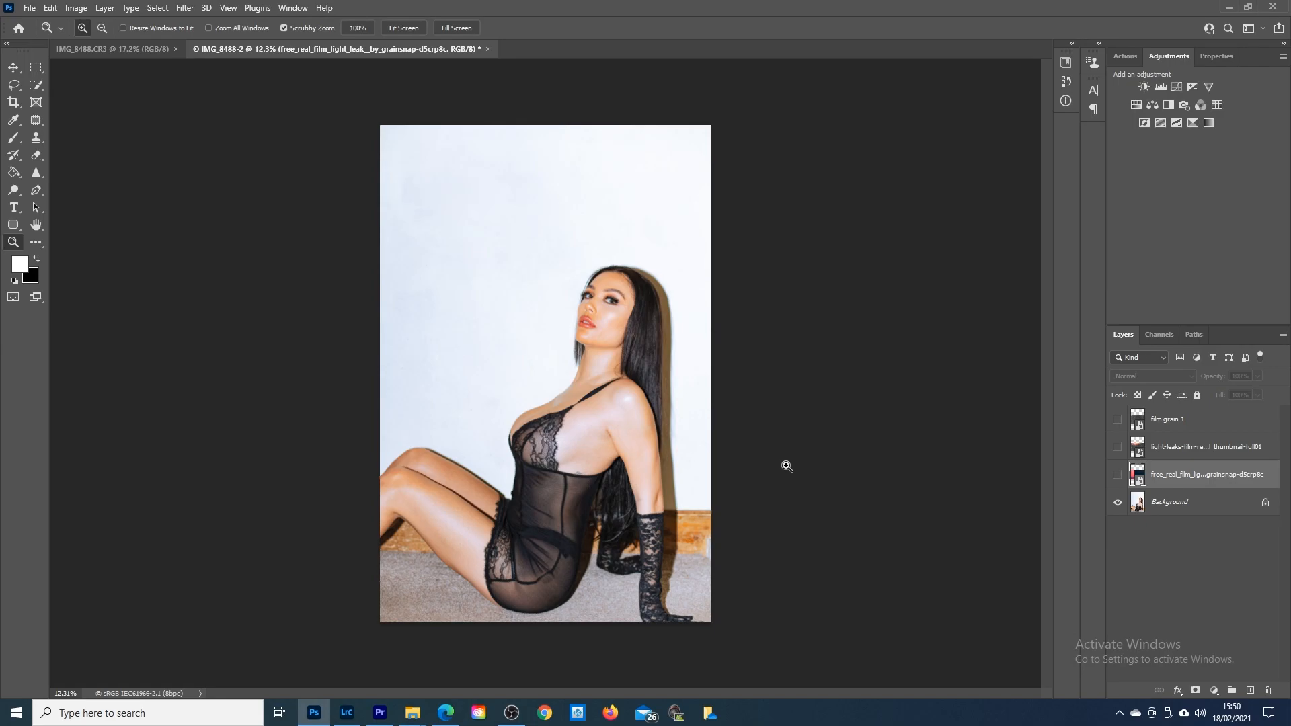
click(29, 8)
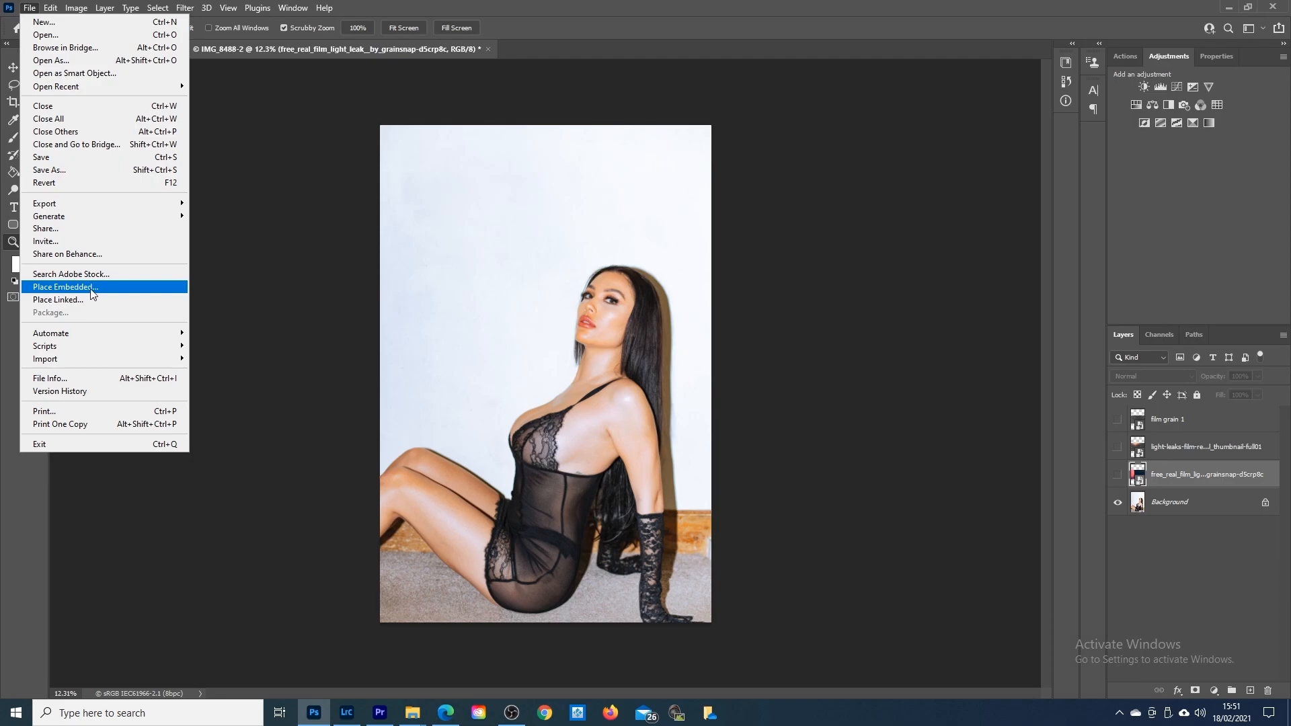
click(573, 27)
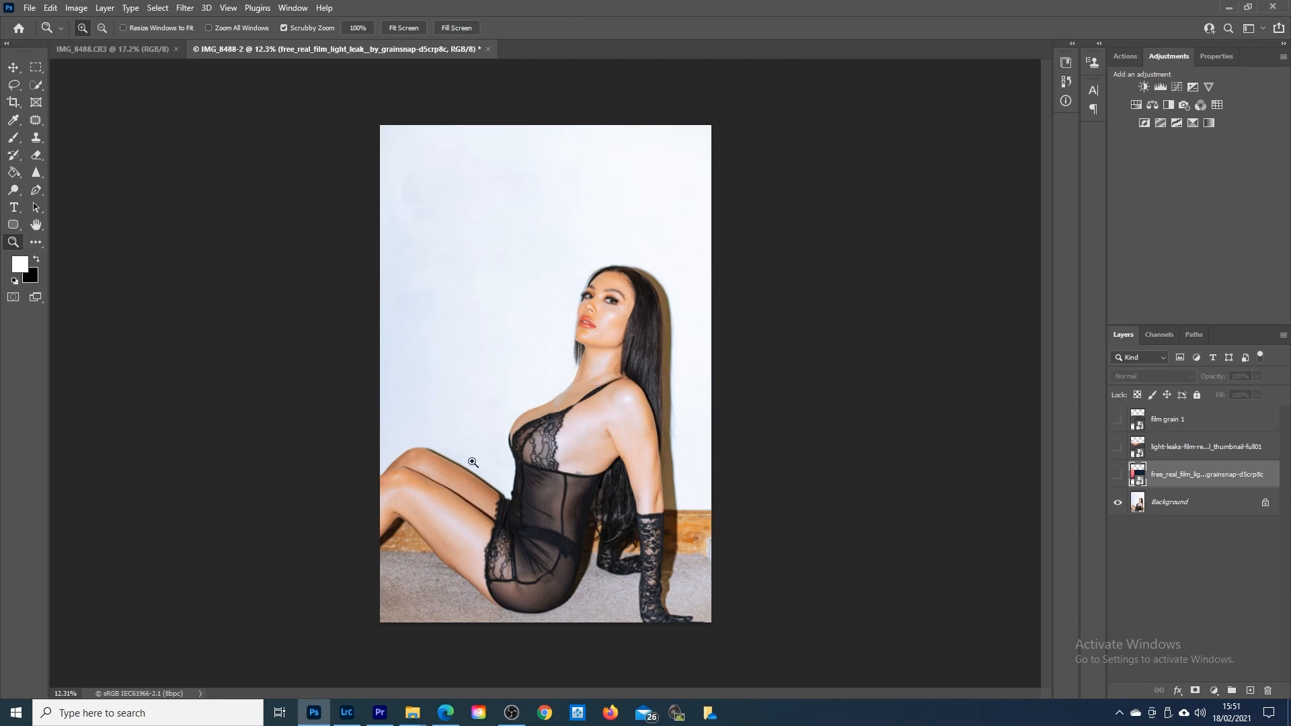
Step: Stretch the red and navy light-leak layer with Free Transform until it covers the whole canvas, and hide the layer
click(1118, 475)
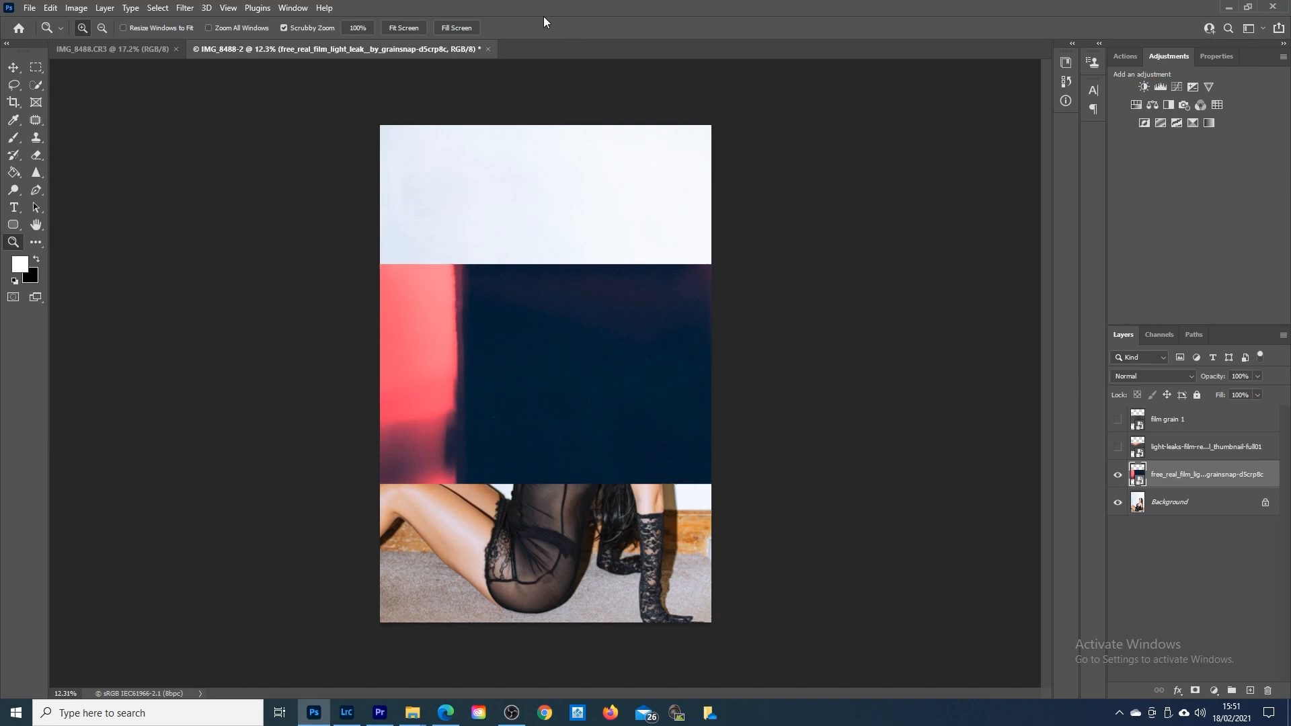
key(ctrl+t)
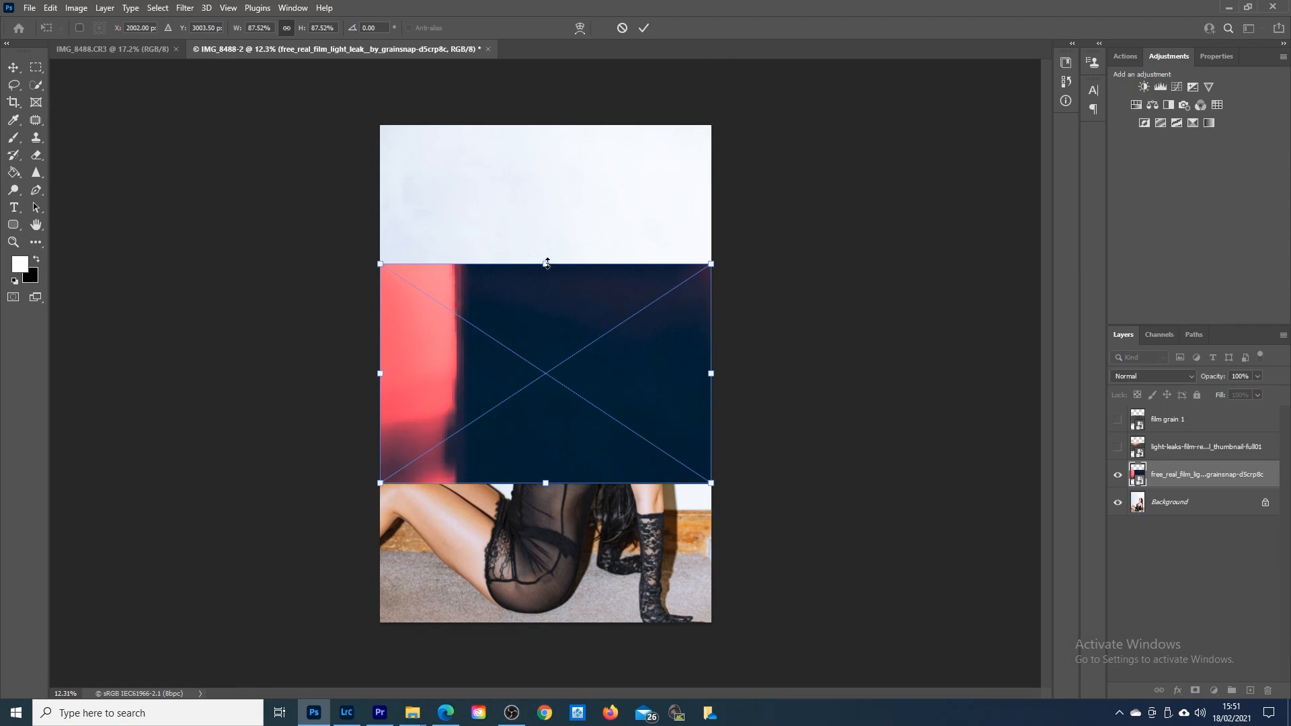
mouse_move(547, 263)
mouse_down()
mouse_move(555, 130)
mouse_move(549, 261)
mouse_move(550, 216)
mouse_move(549, 247)
mouse_up()
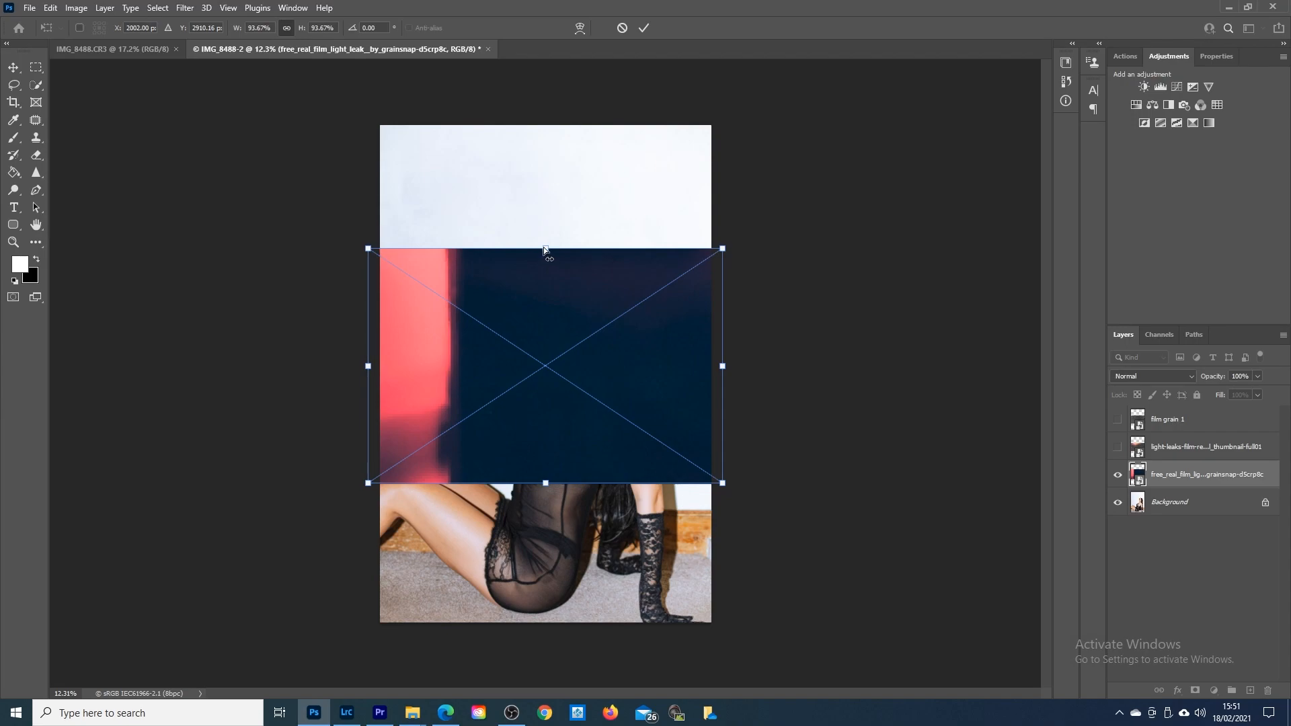
drag(546, 248, 546, 117)
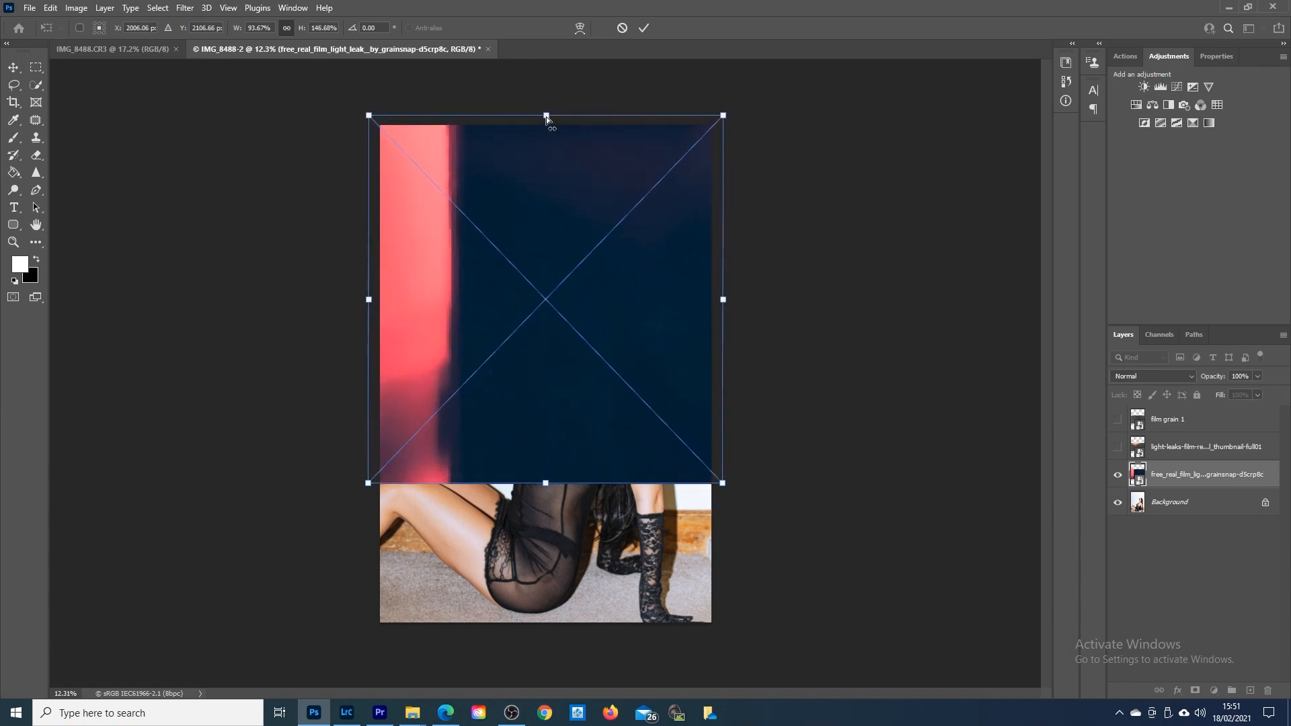
drag(546, 484, 544, 647)
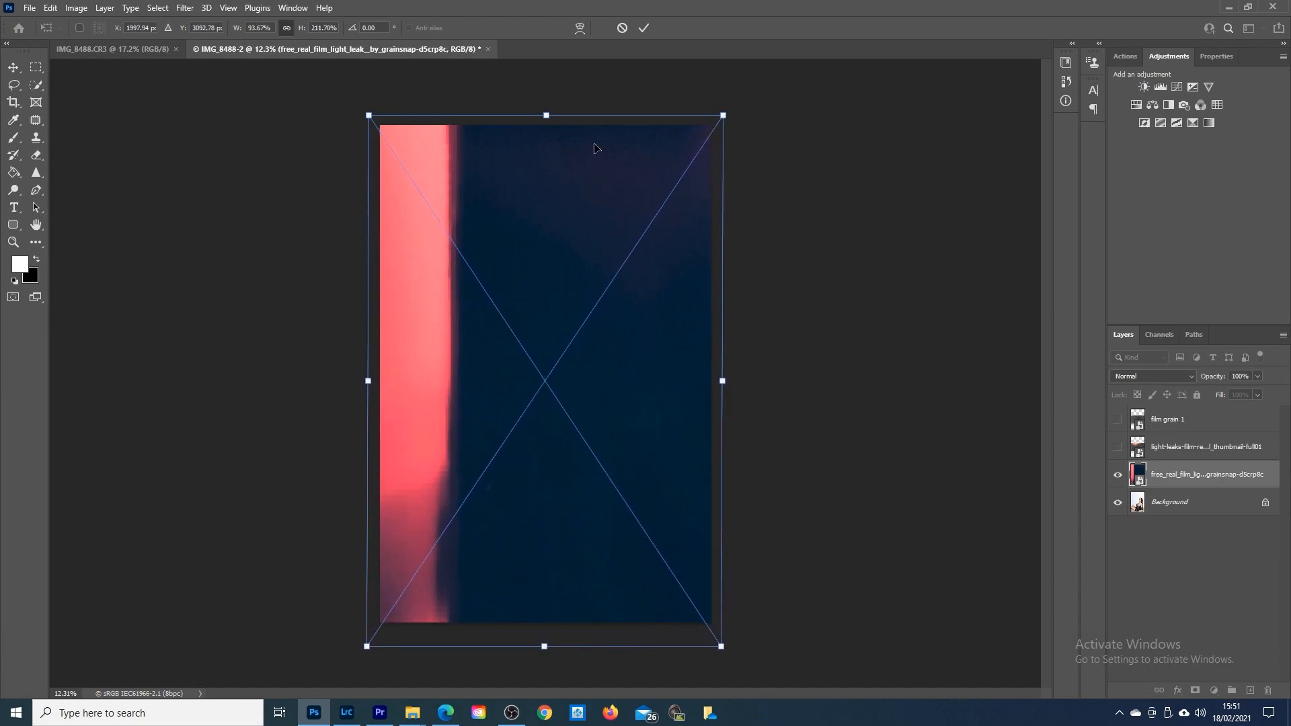
click(643, 29)
key(z)
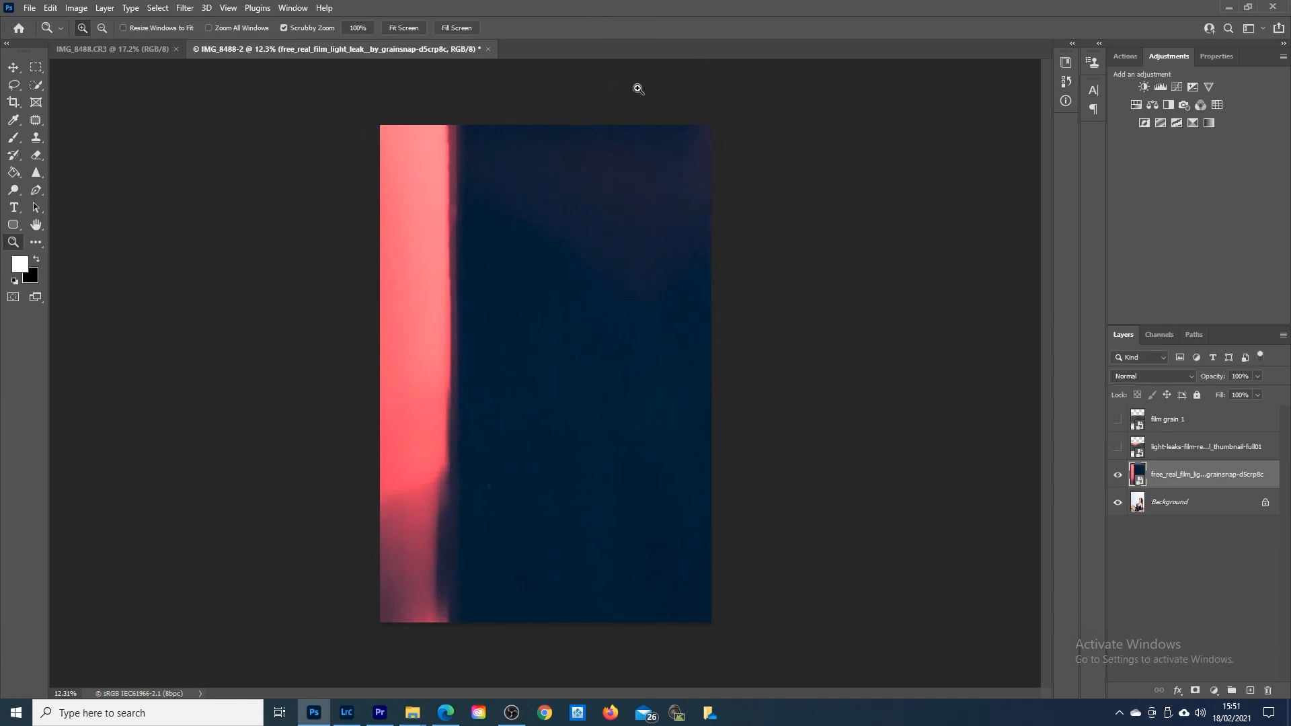
click(1117, 477)
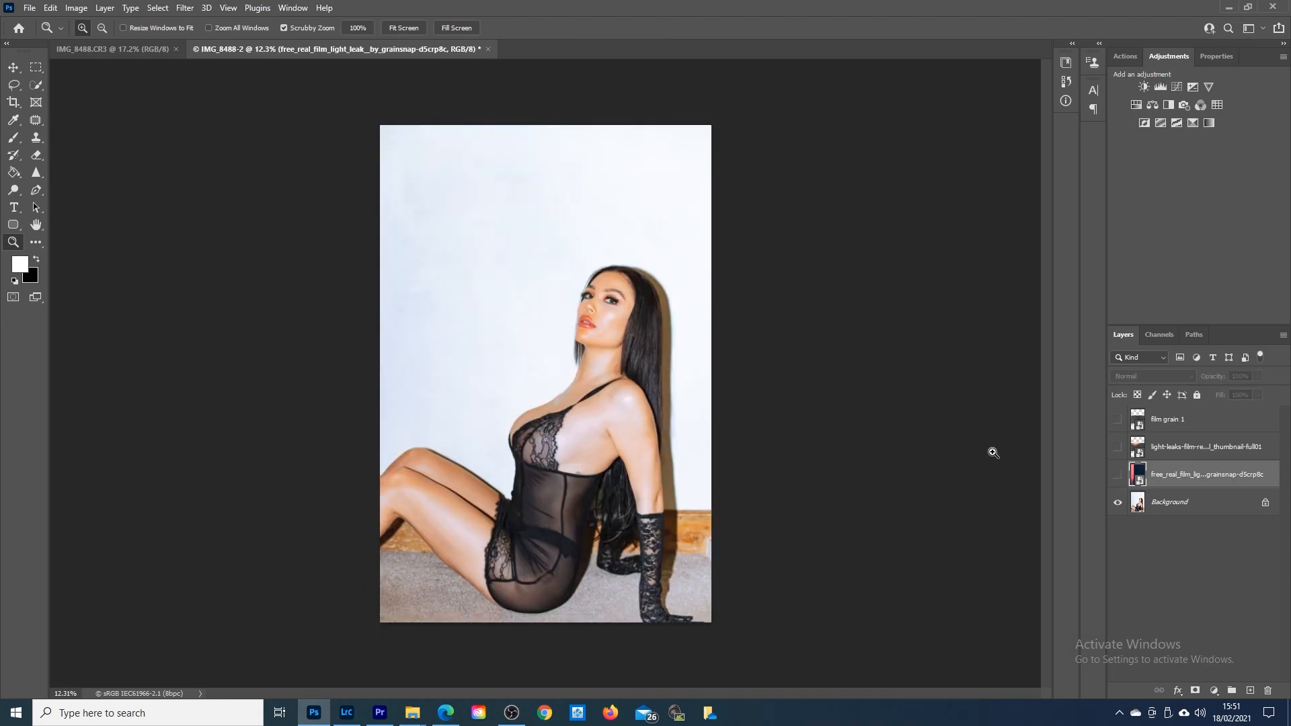
click(405, 30)
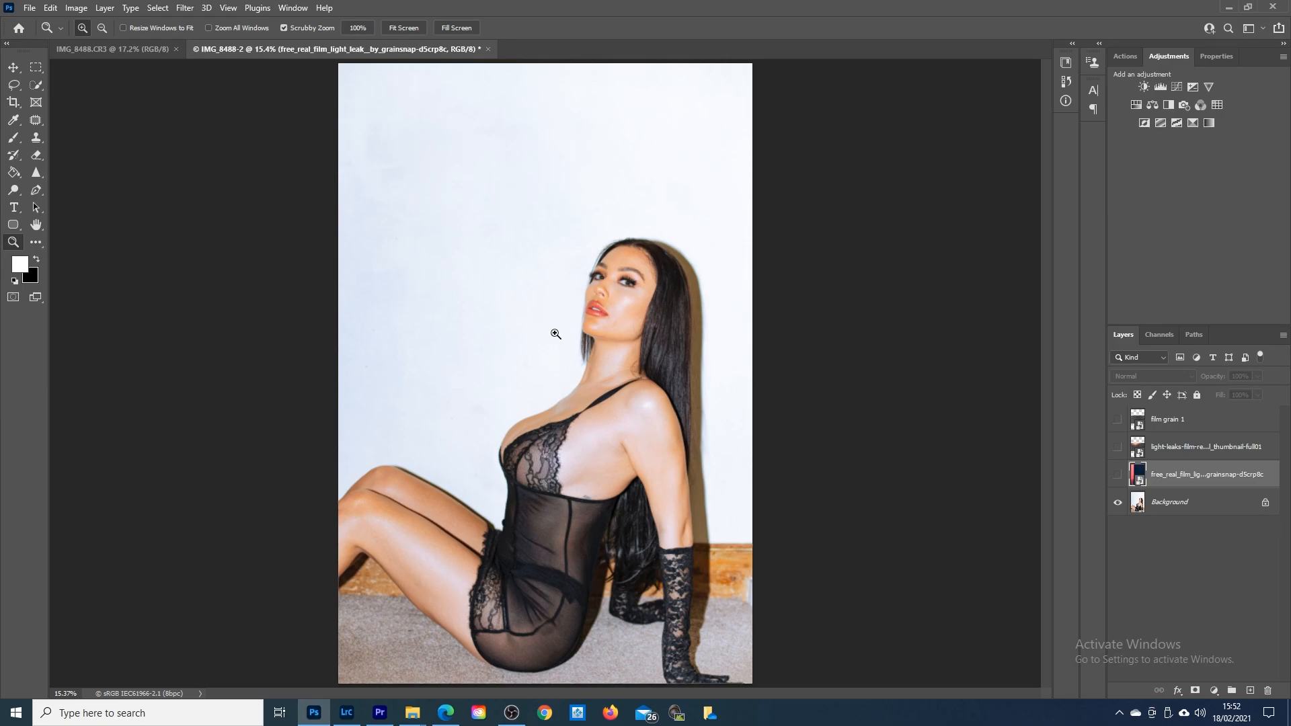
drag(594, 329, 630, 309)
drag(593, 417, 555, 427)
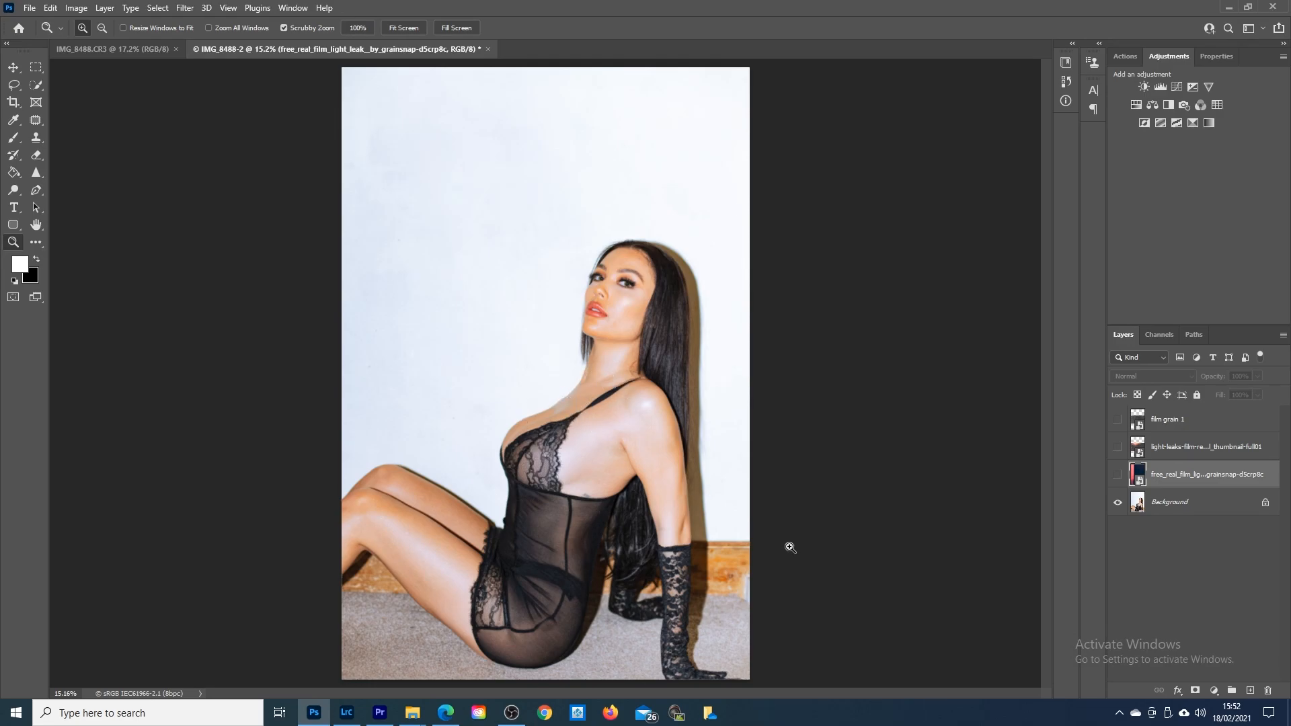
drag(605, 429, 595, 417)
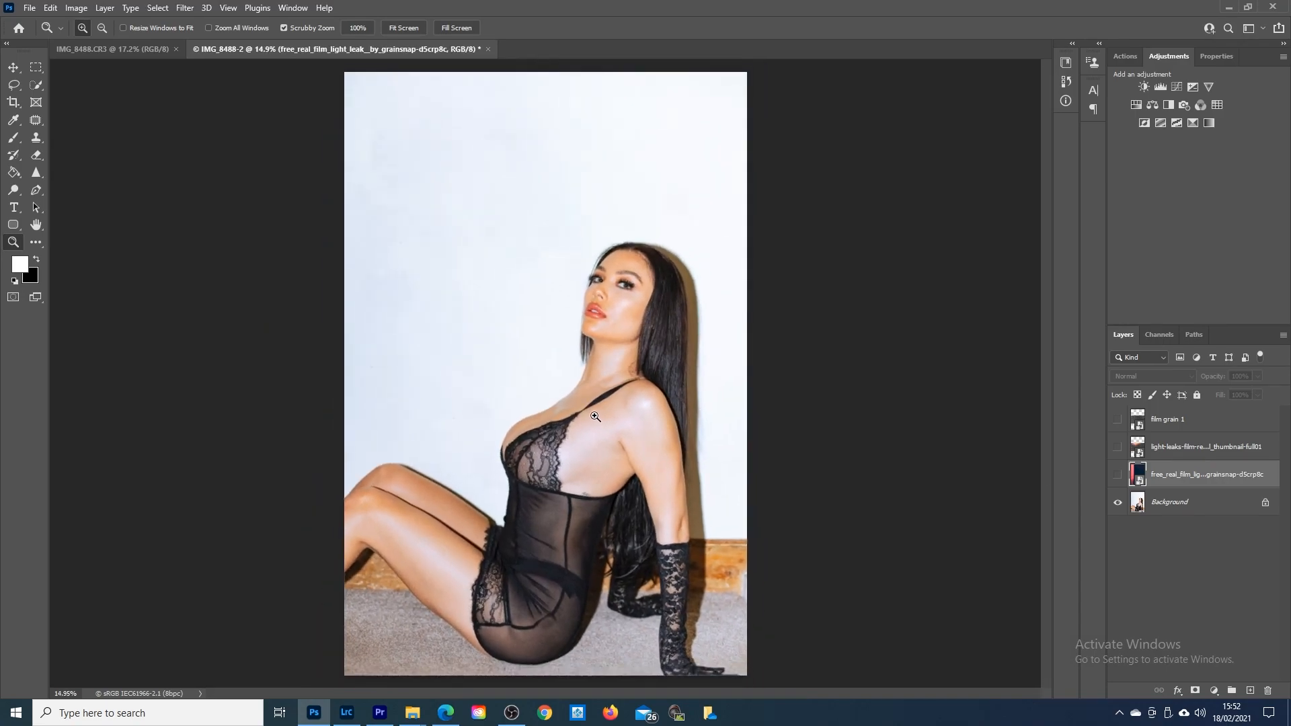
Step: Open the Camera Raw Filter on the Background layer with its Effects settings expanded
click(1183, 509)
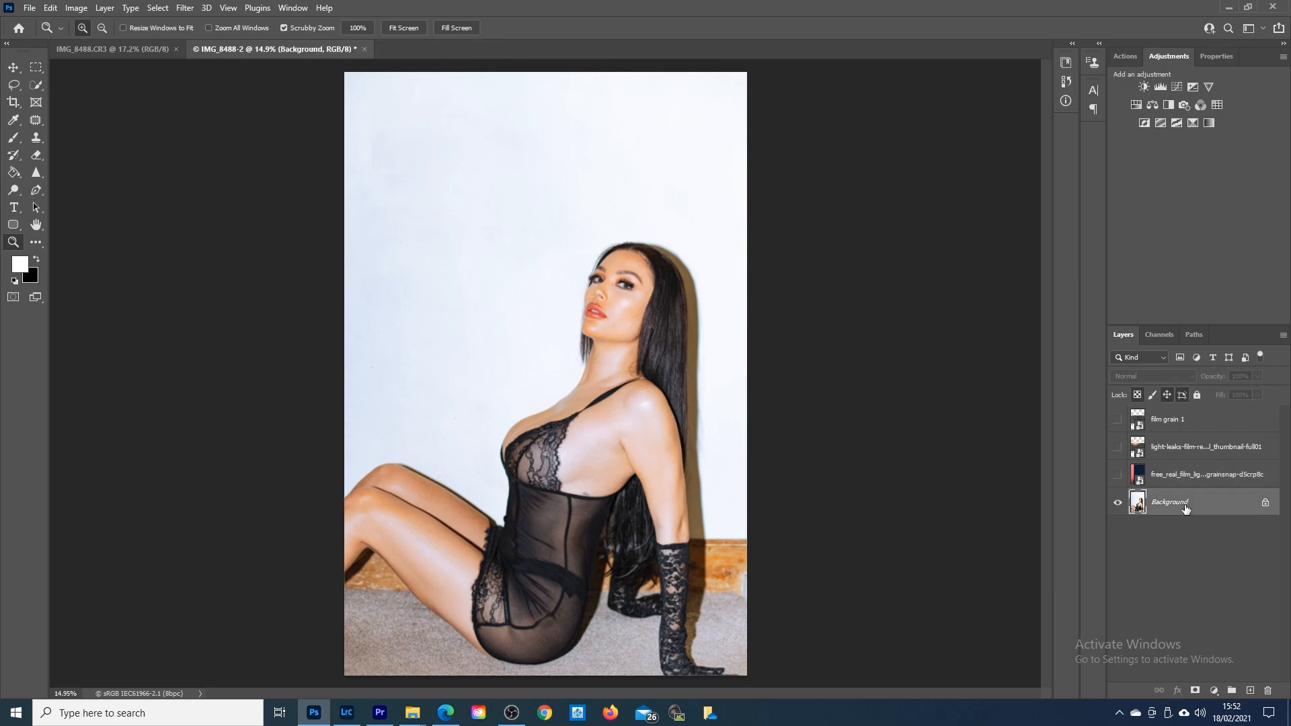
click(191, 9)
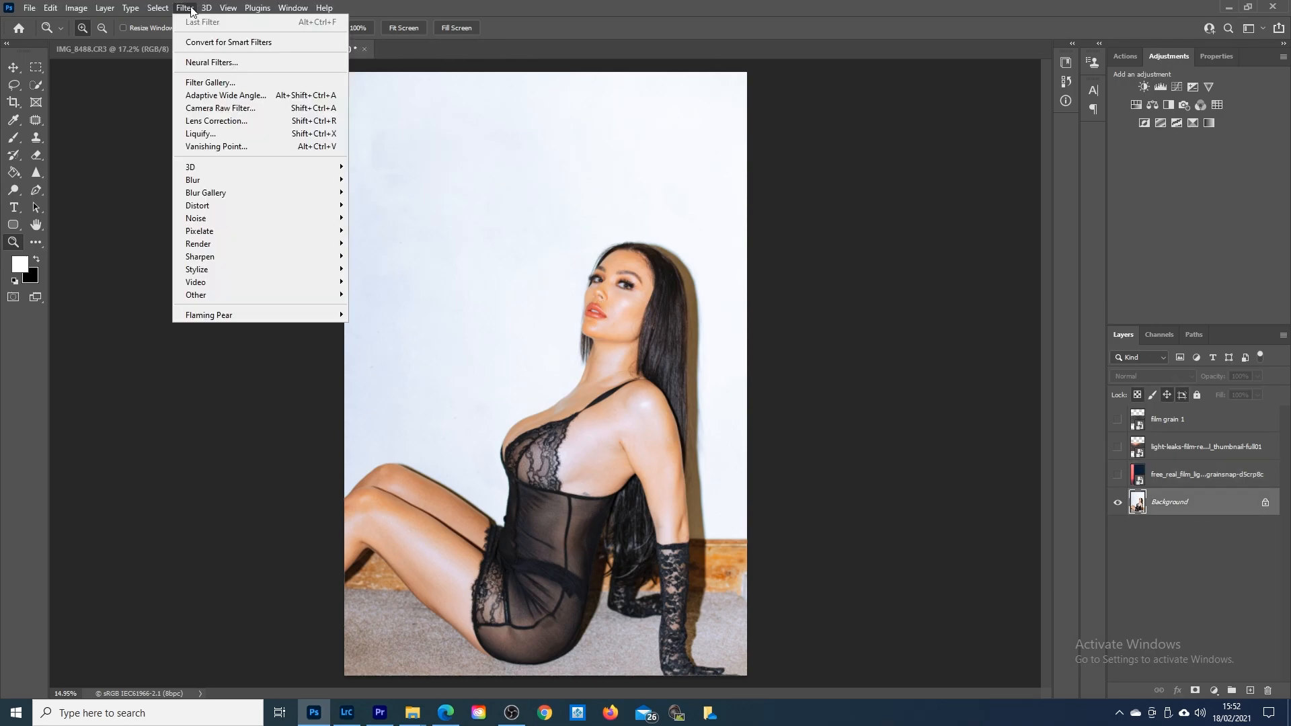
click(237, 108)
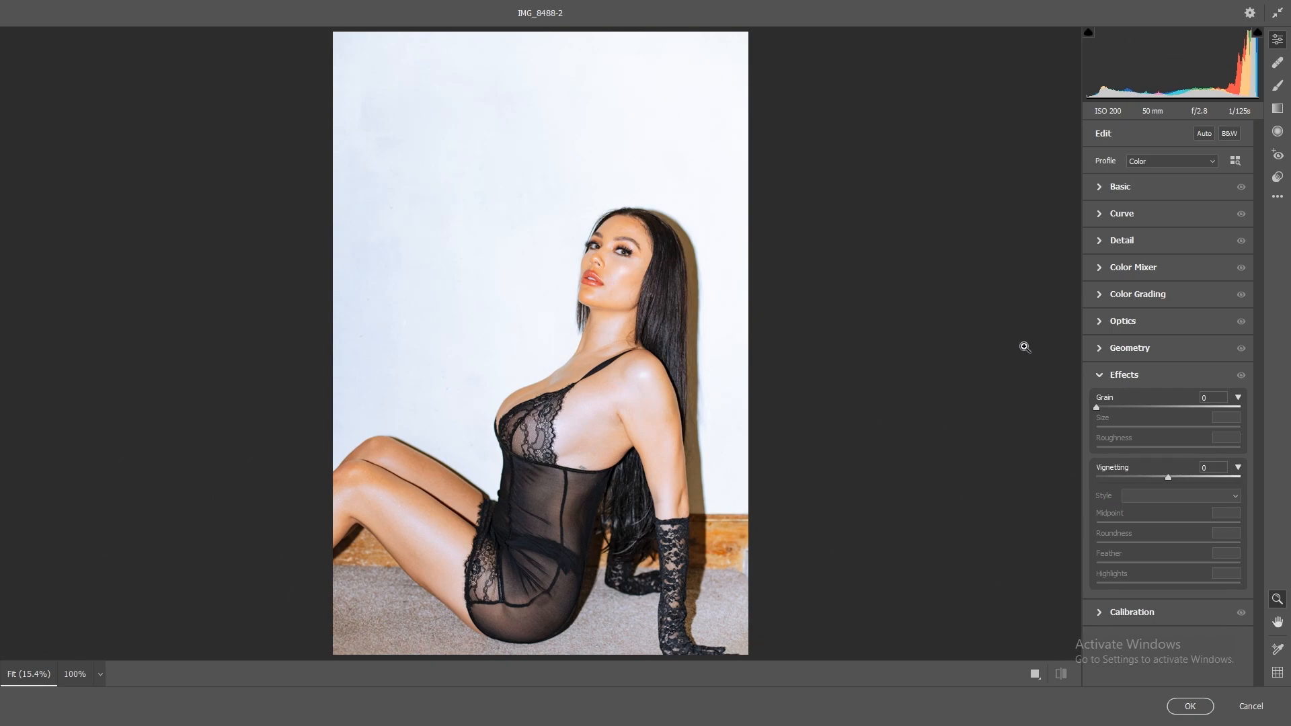
click(1100, 376)
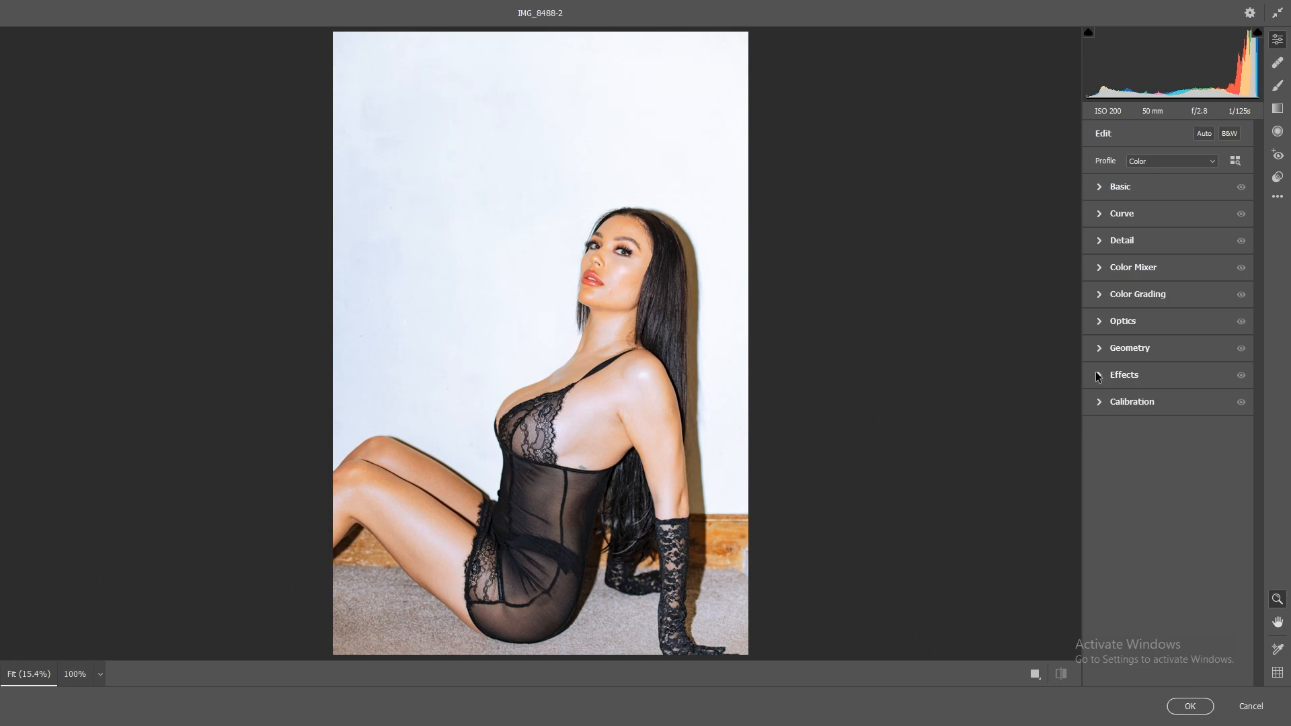
click(1099, 376)
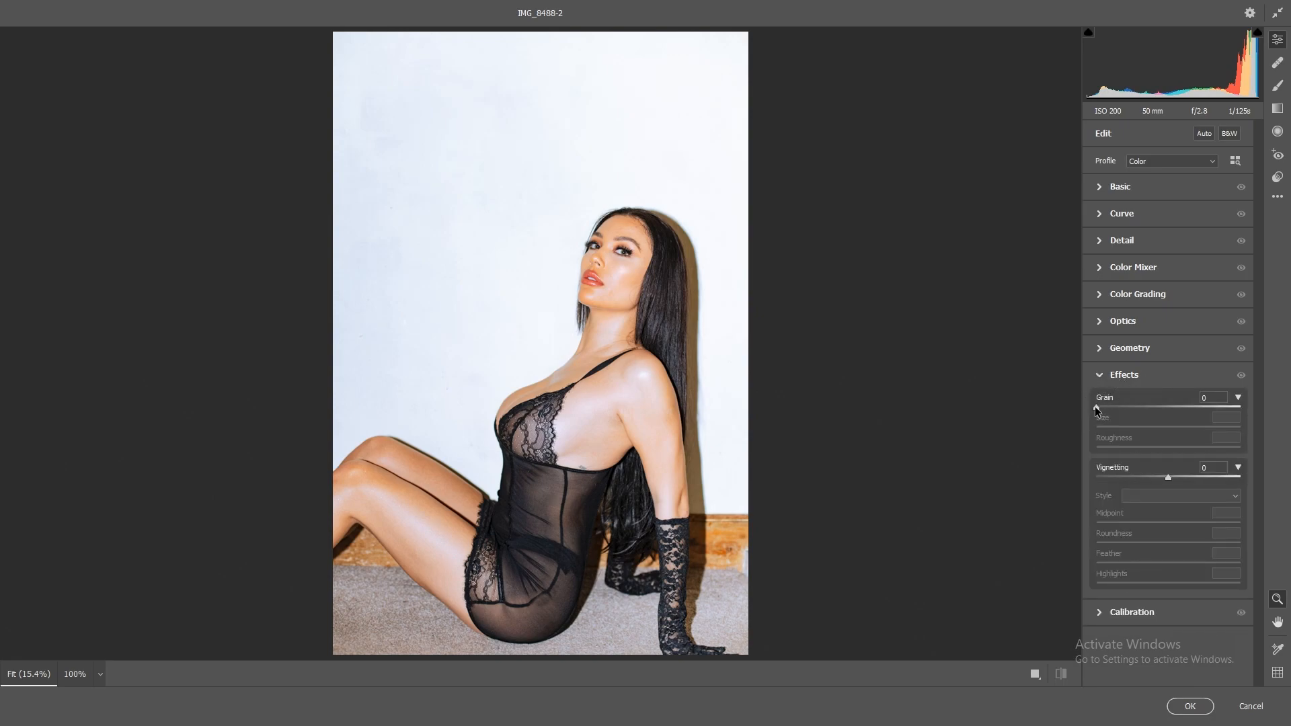
Step: Add film grain to the portrait by setting the Grain amount to 52
click(616, 271)
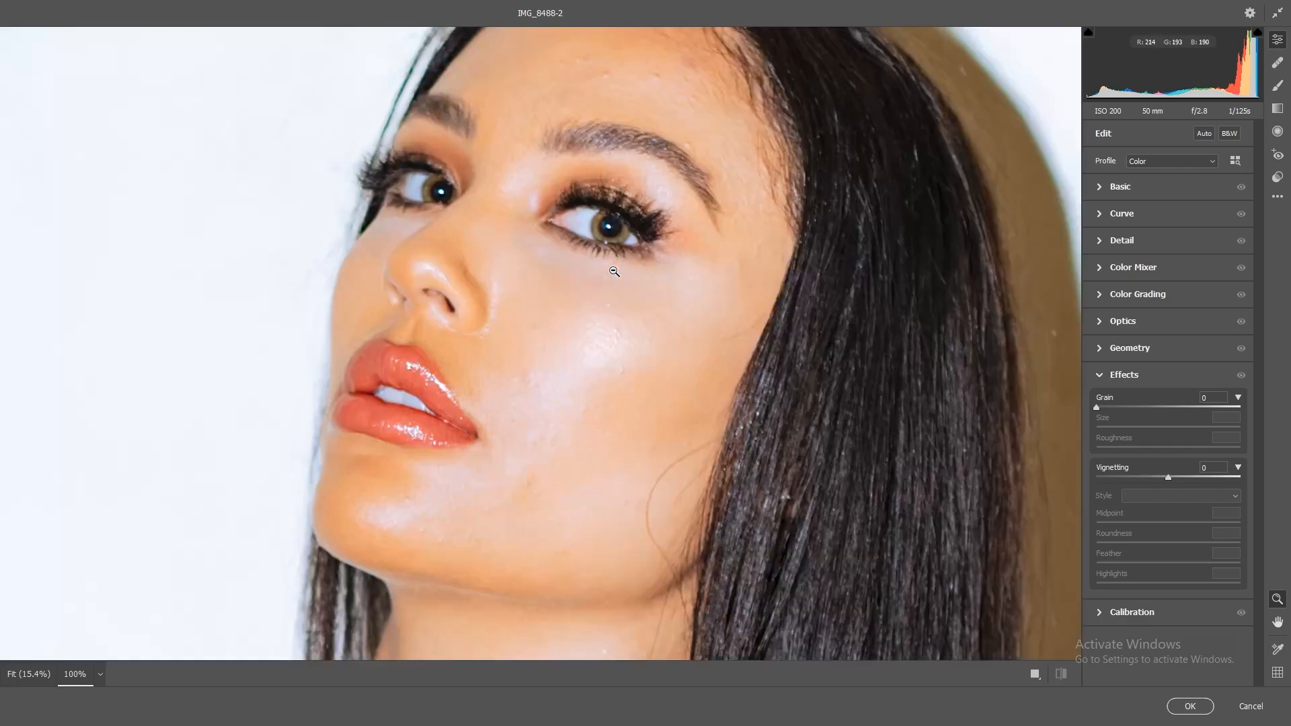
click(100, 674)
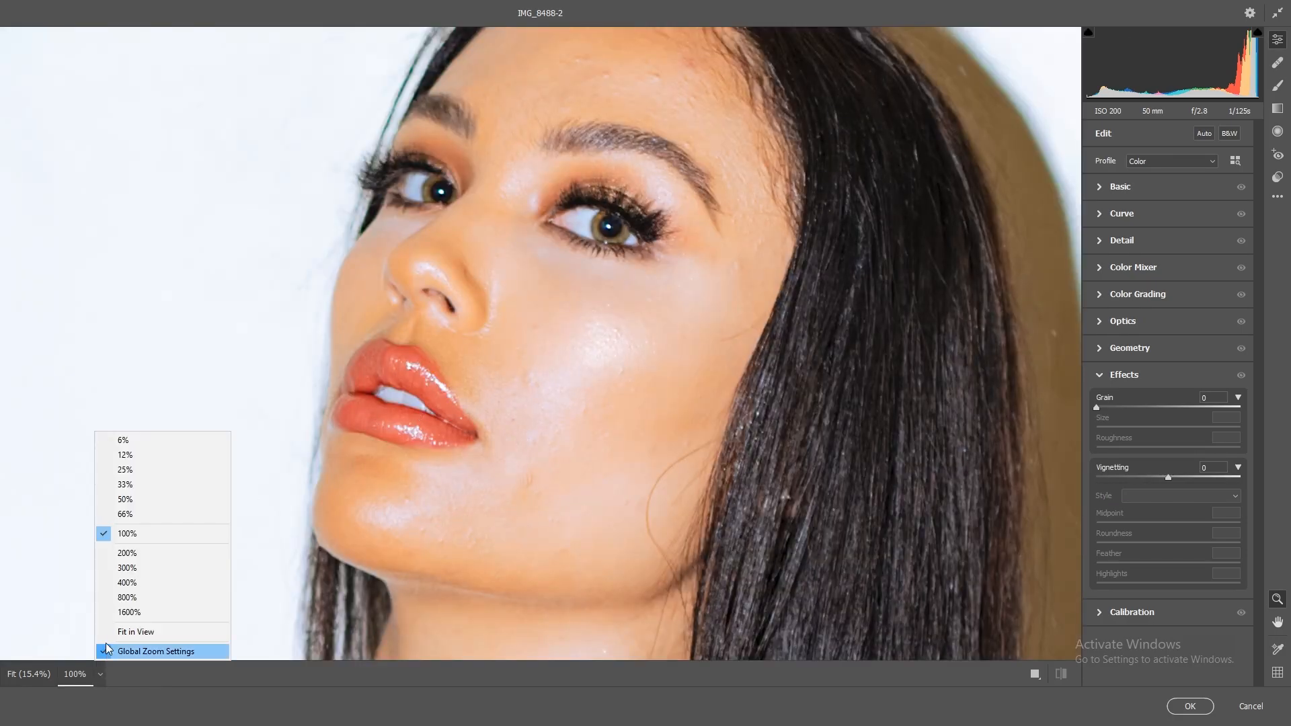
click(138, 503)
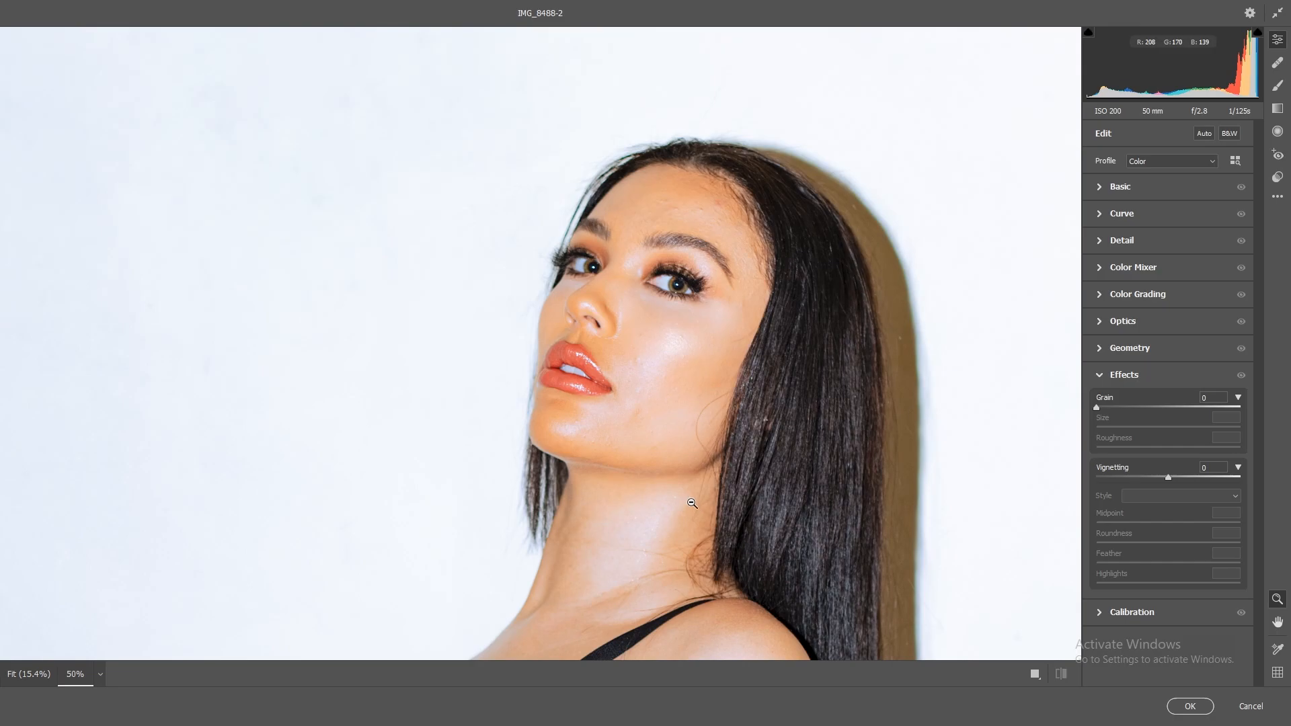
scroll(702, 431, down, 3)
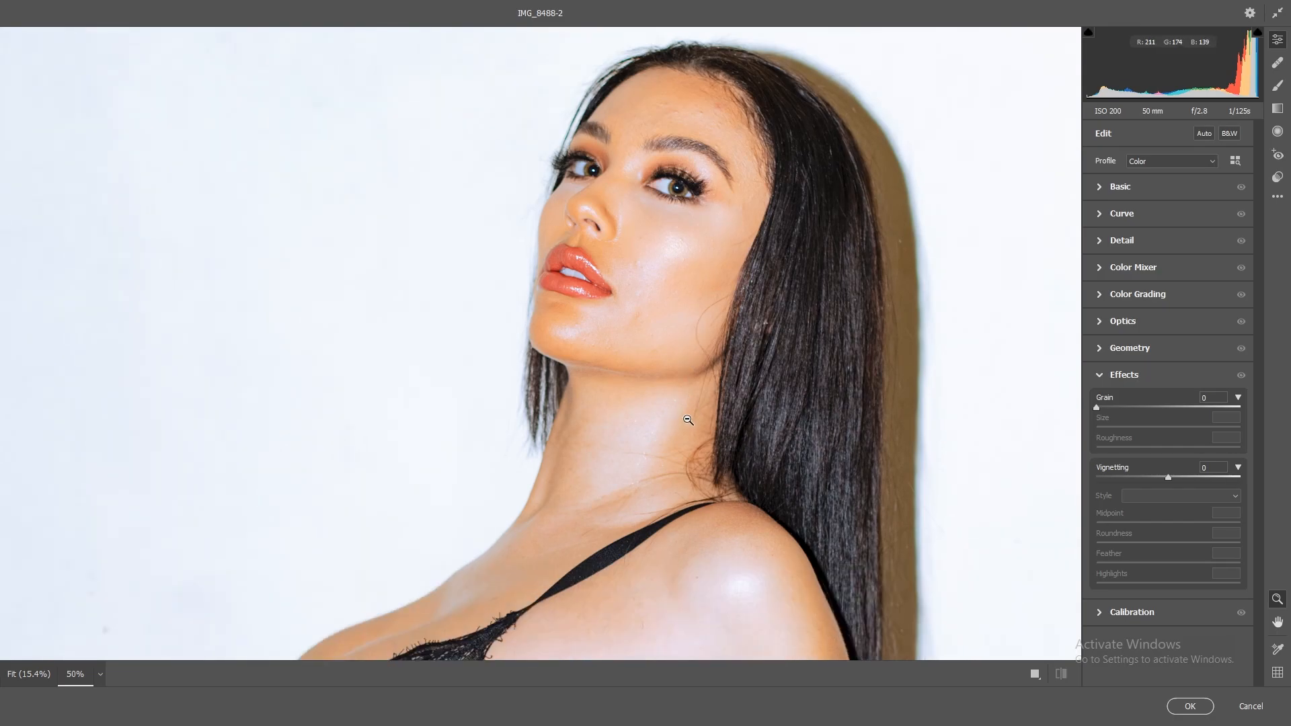
drag(1096, 407, 1151, 409)
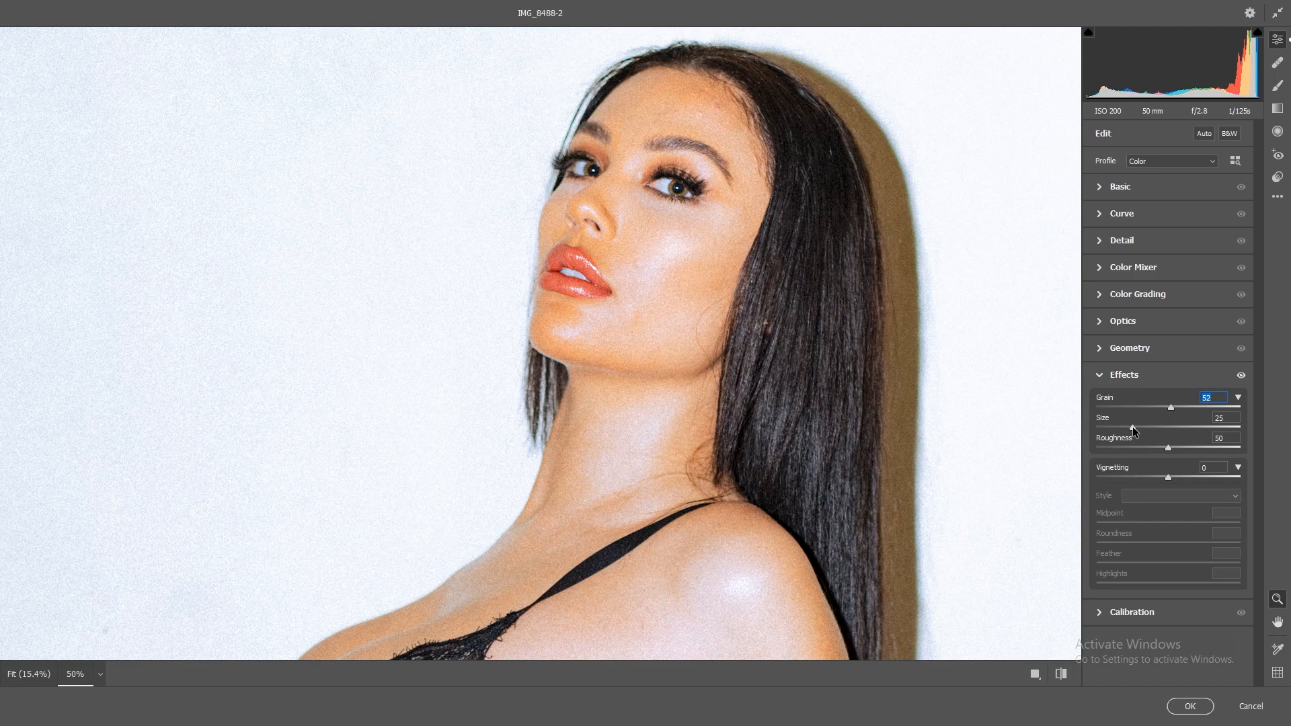
click(25, 675)
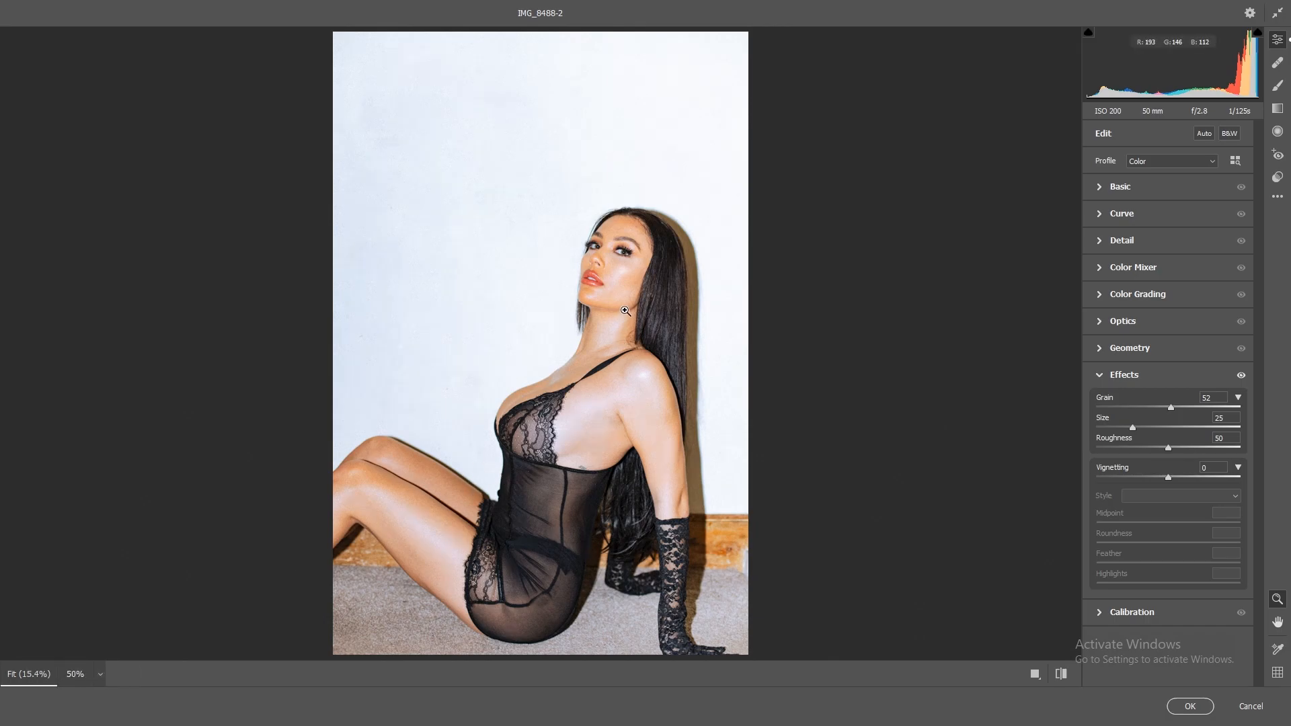
click(617, 290)
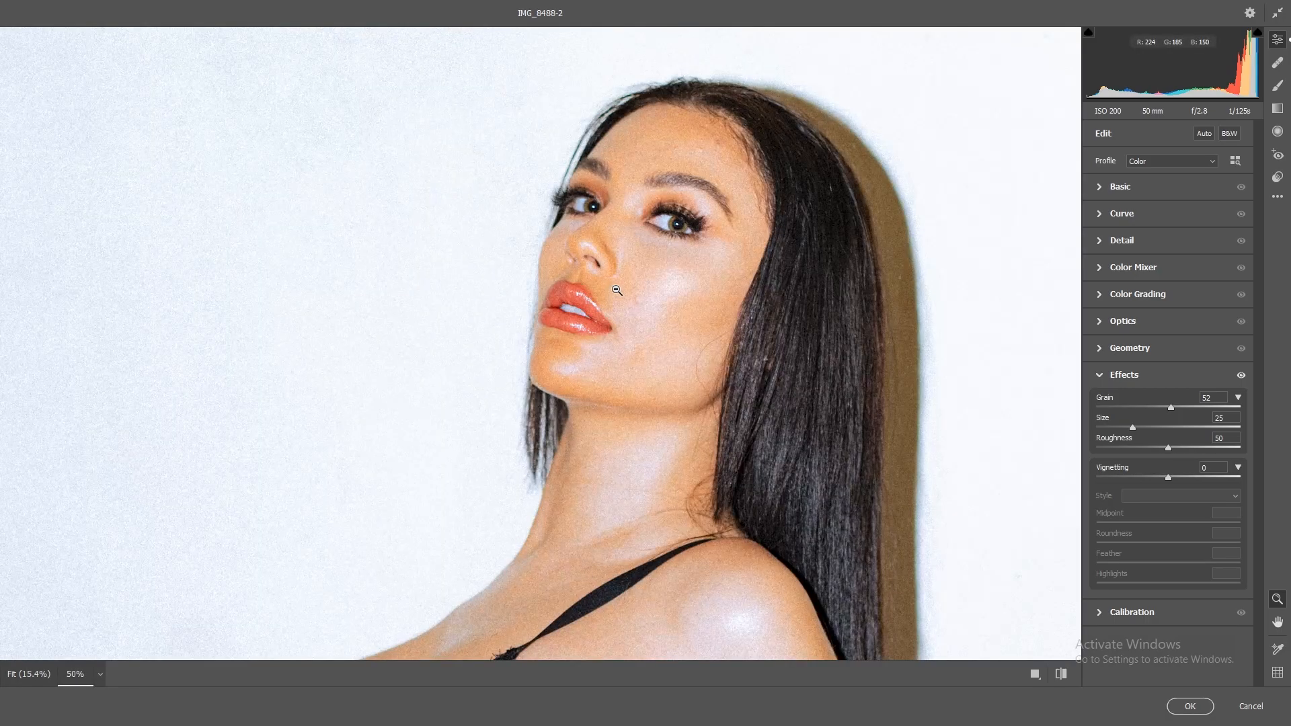
Step: Check the grain on the face and chest up close, apply the Camera Raw filter, and inspect the result on the portrait
click(617, 290)
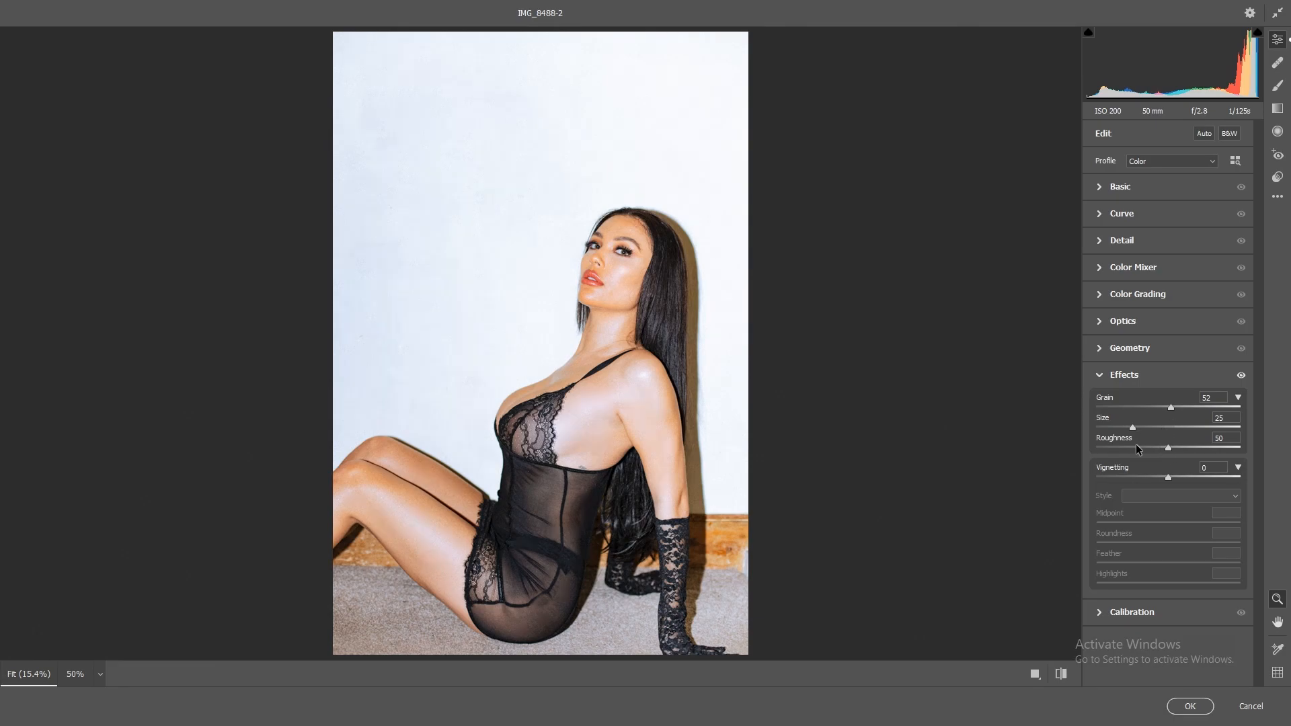
click(607, 291)
scroll(558, 376, down, 3)
scroll(553, 384, down, 1)
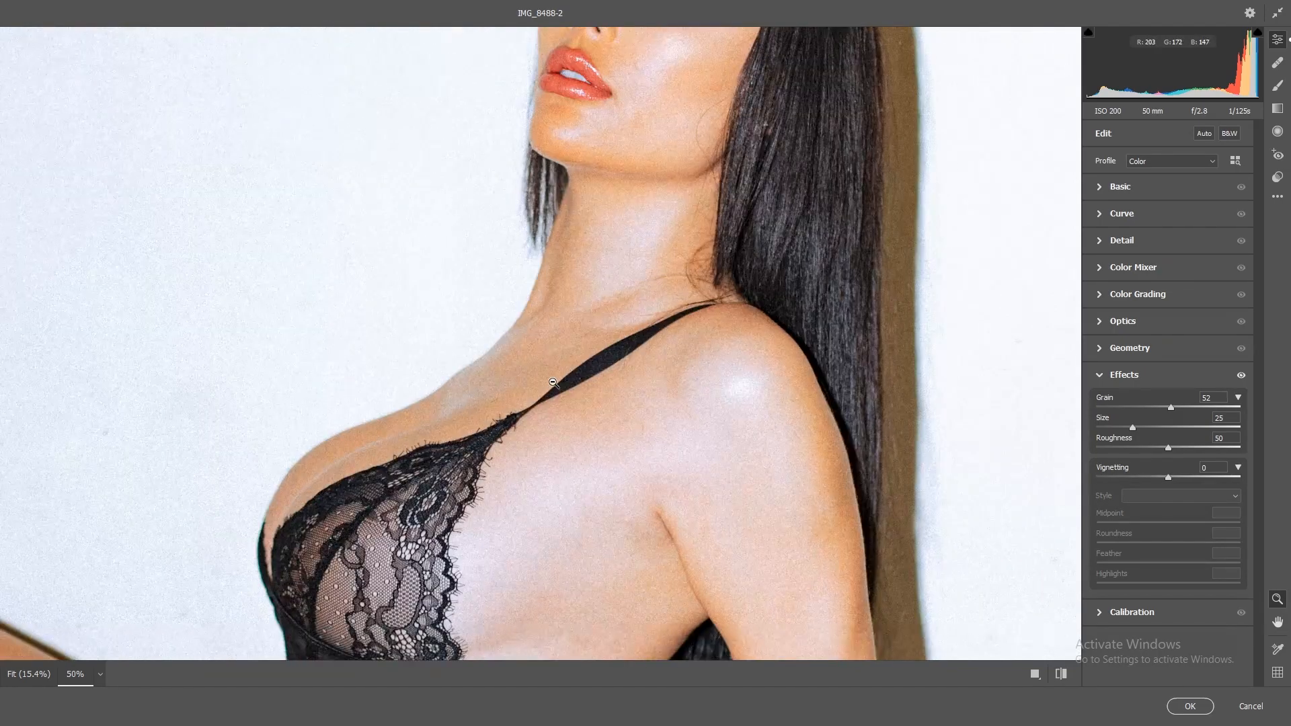
scroll(518, 423, up, 10)
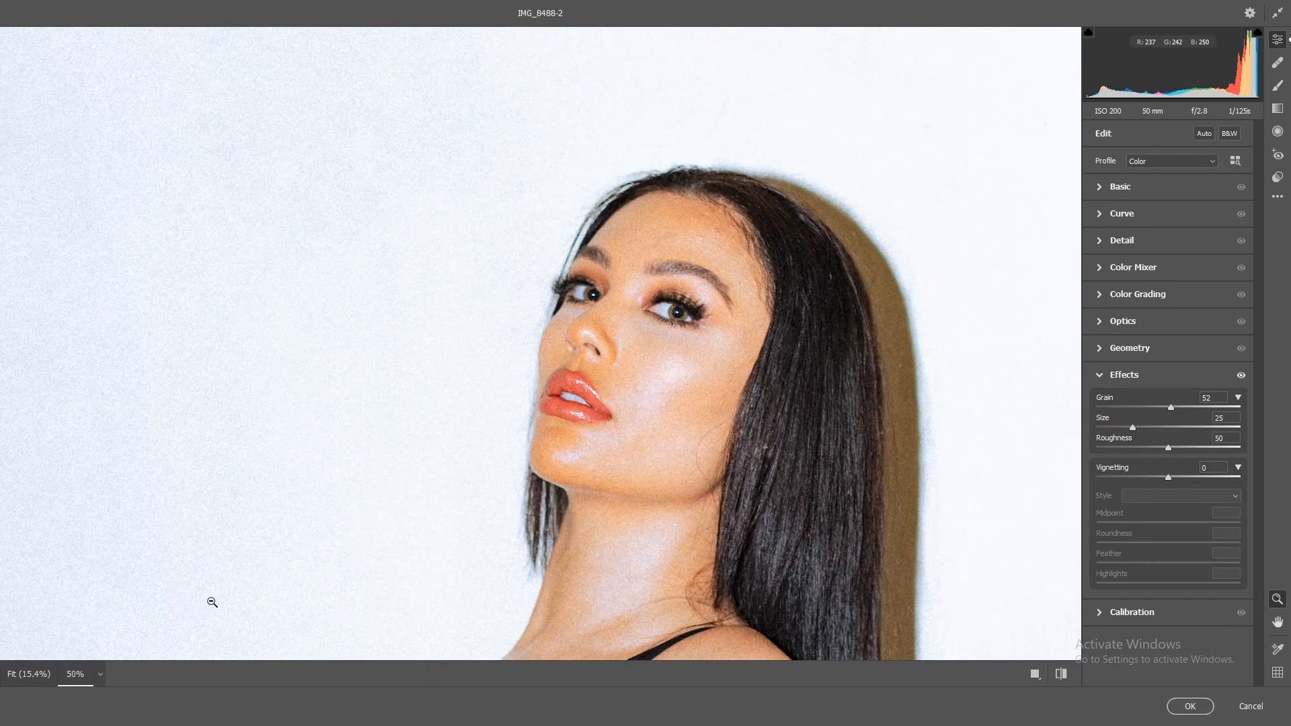
click(28, 675)
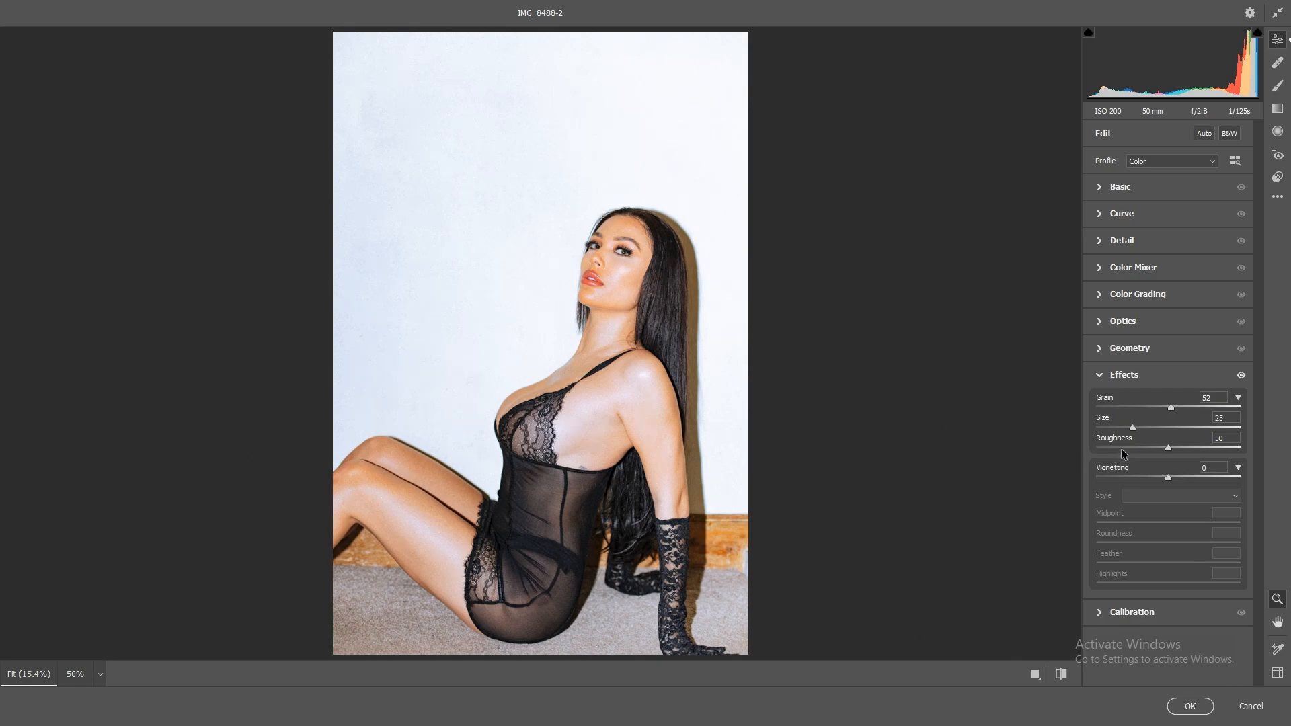
click(1187, 708)
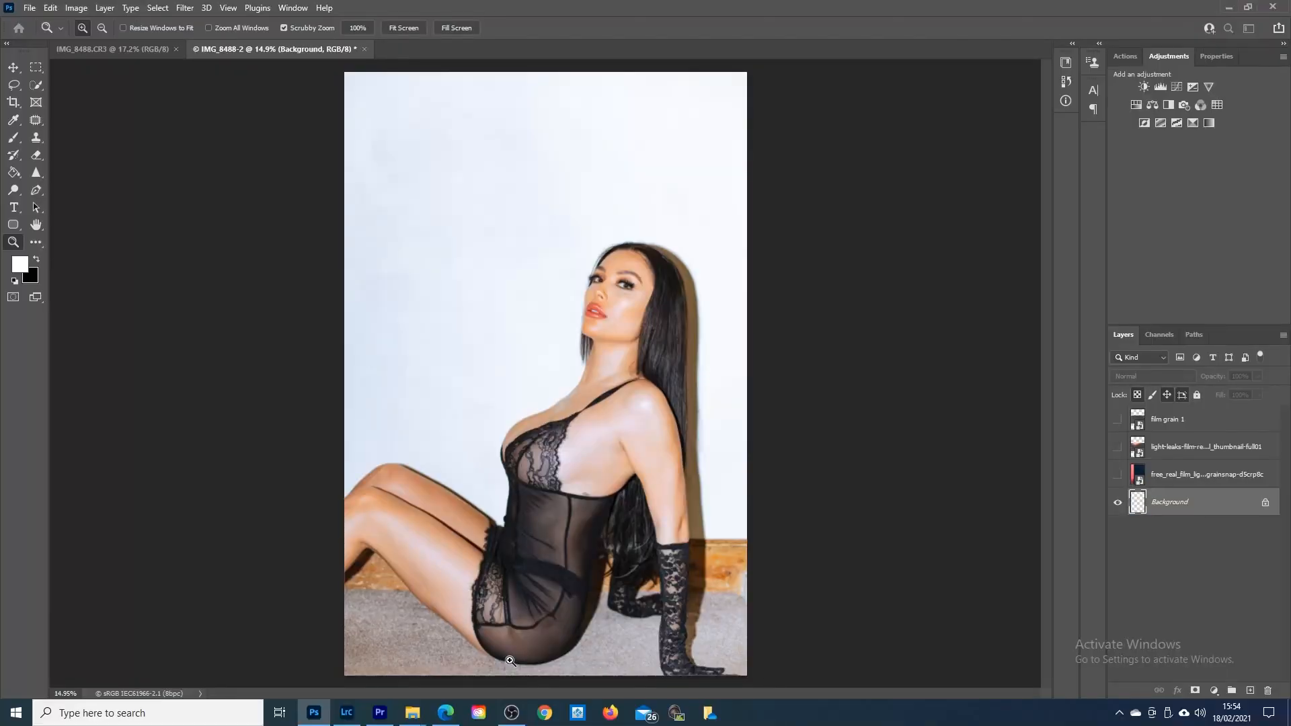
drag(619, 300, 669, 289)
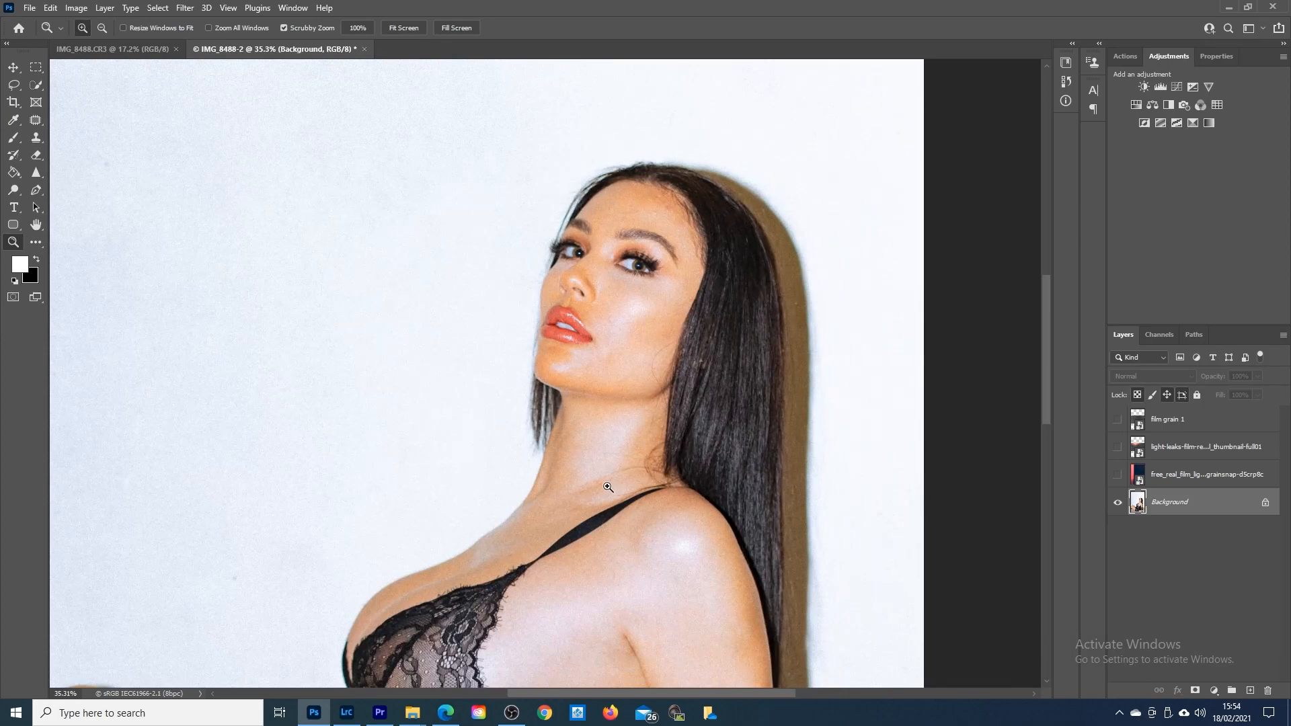
click(404, 28)
click(571, 363)
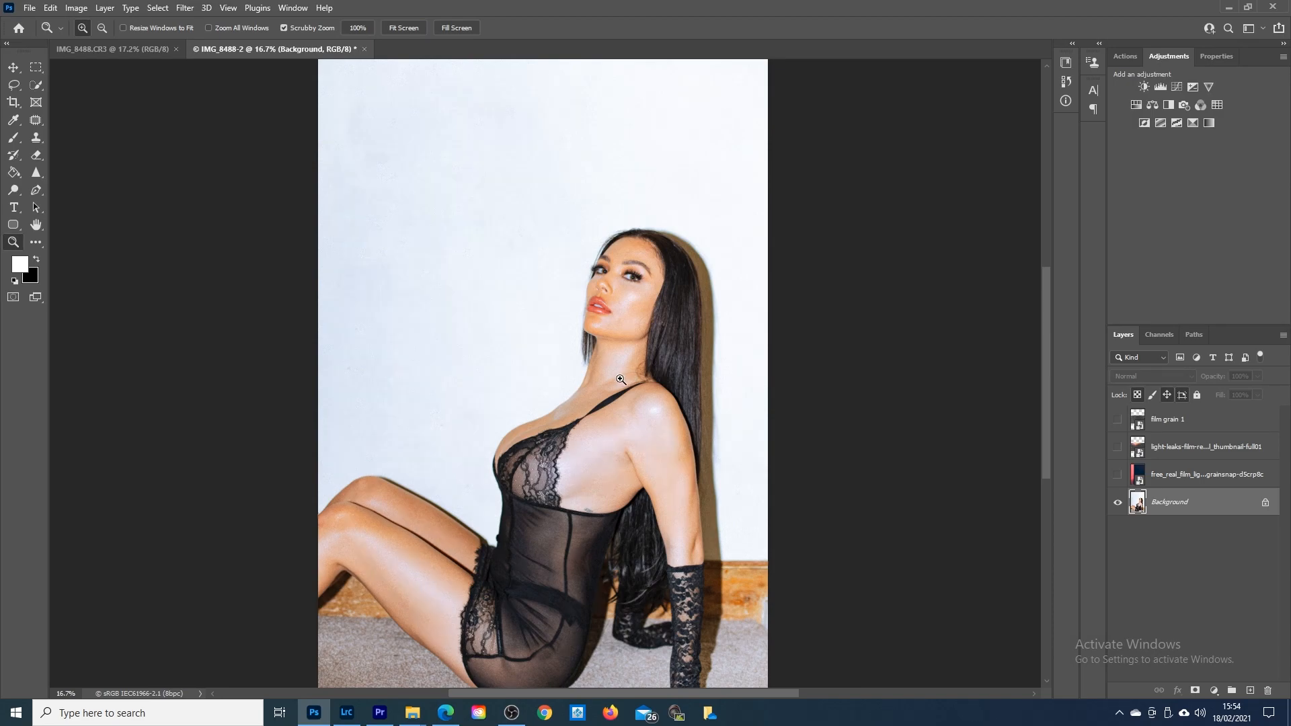
drag(626, 346, 608, 348)
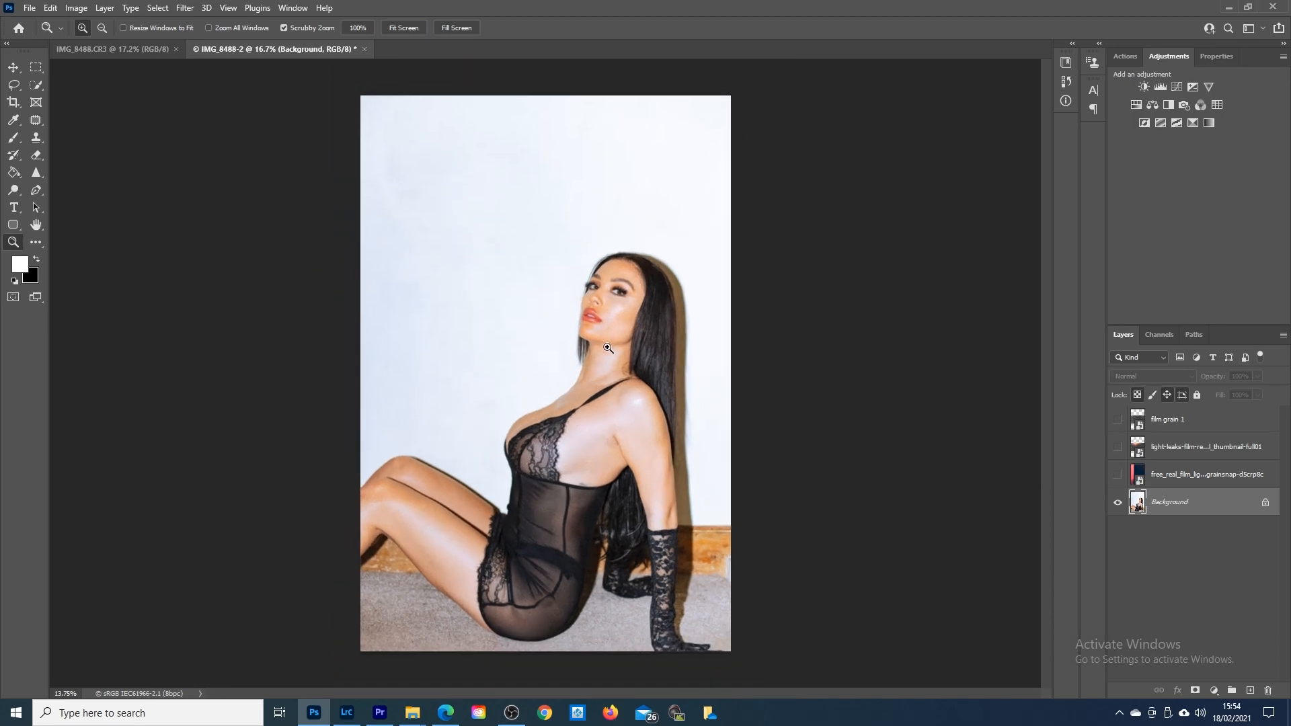
Step: Show the film grain 1 layer and start a Free Transform on it
click(1118, 420)
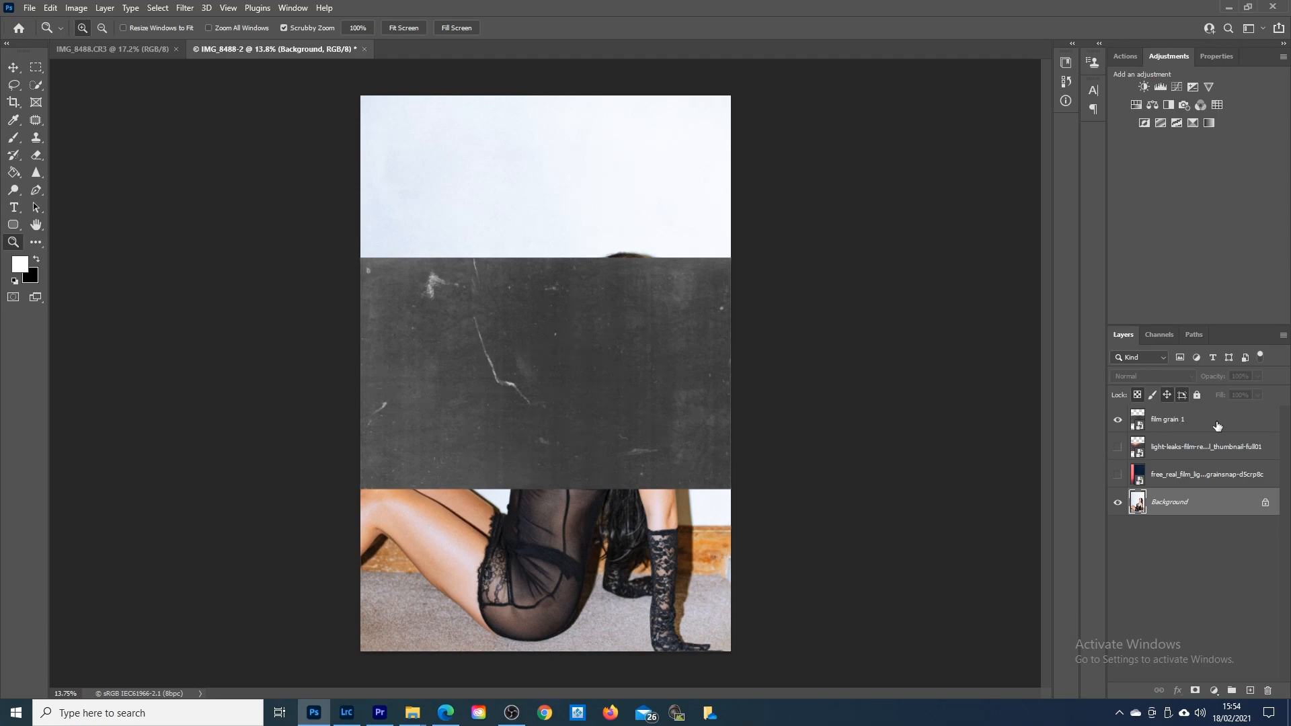
click(1183, 422)
key(ctrl+t)
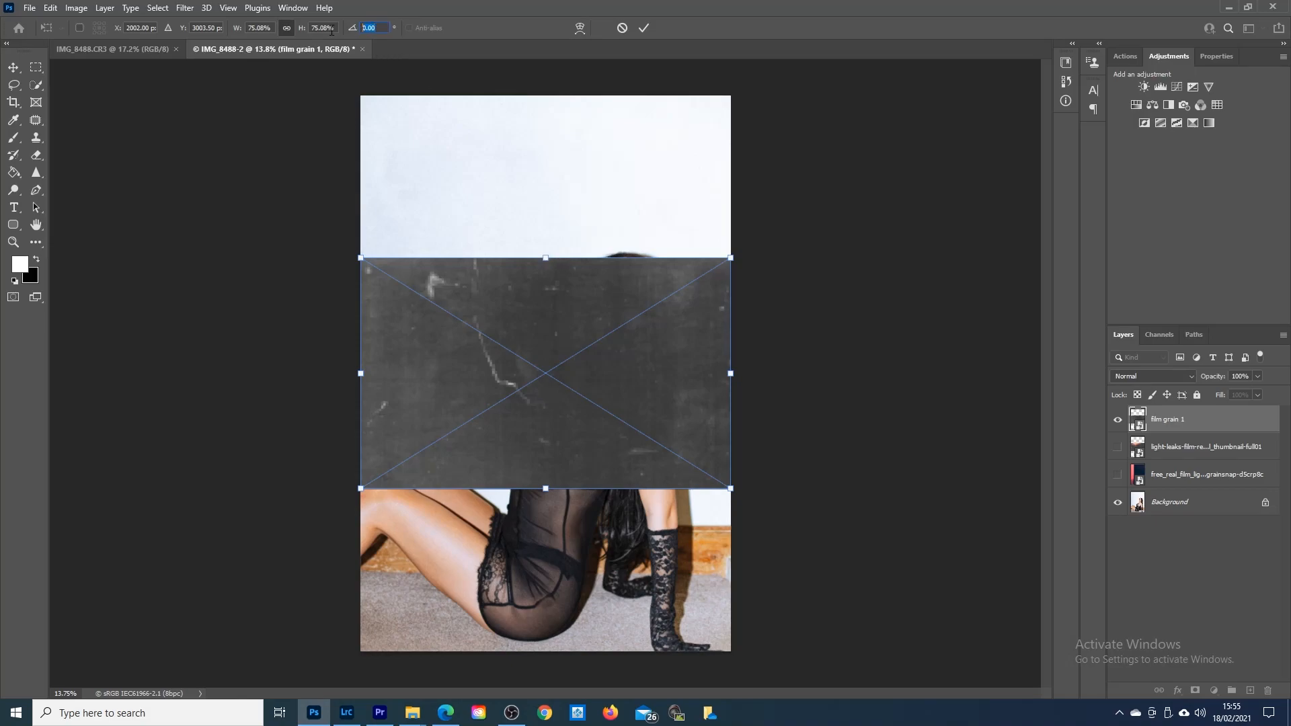
Step: Try rotating the film grain overlay to 90 degrees, and set its rotation back to 0
text(90)
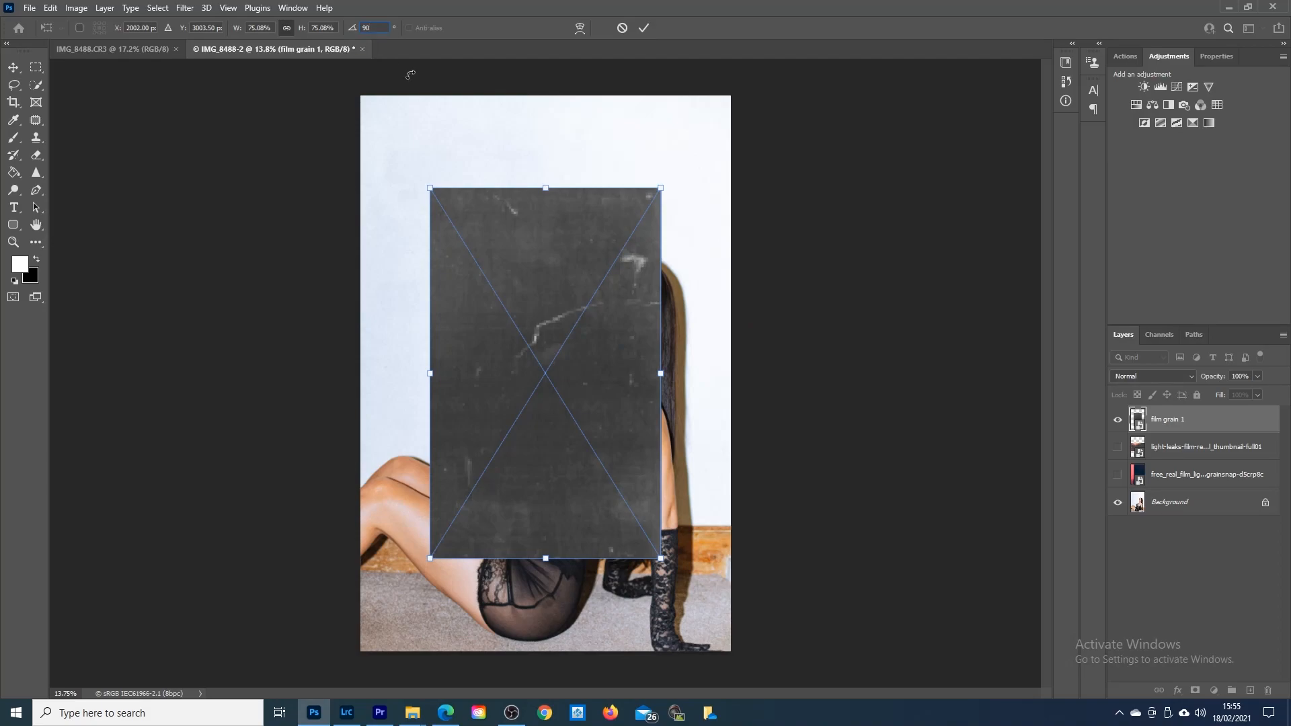
key(BackSpace)
key(BackSpace)
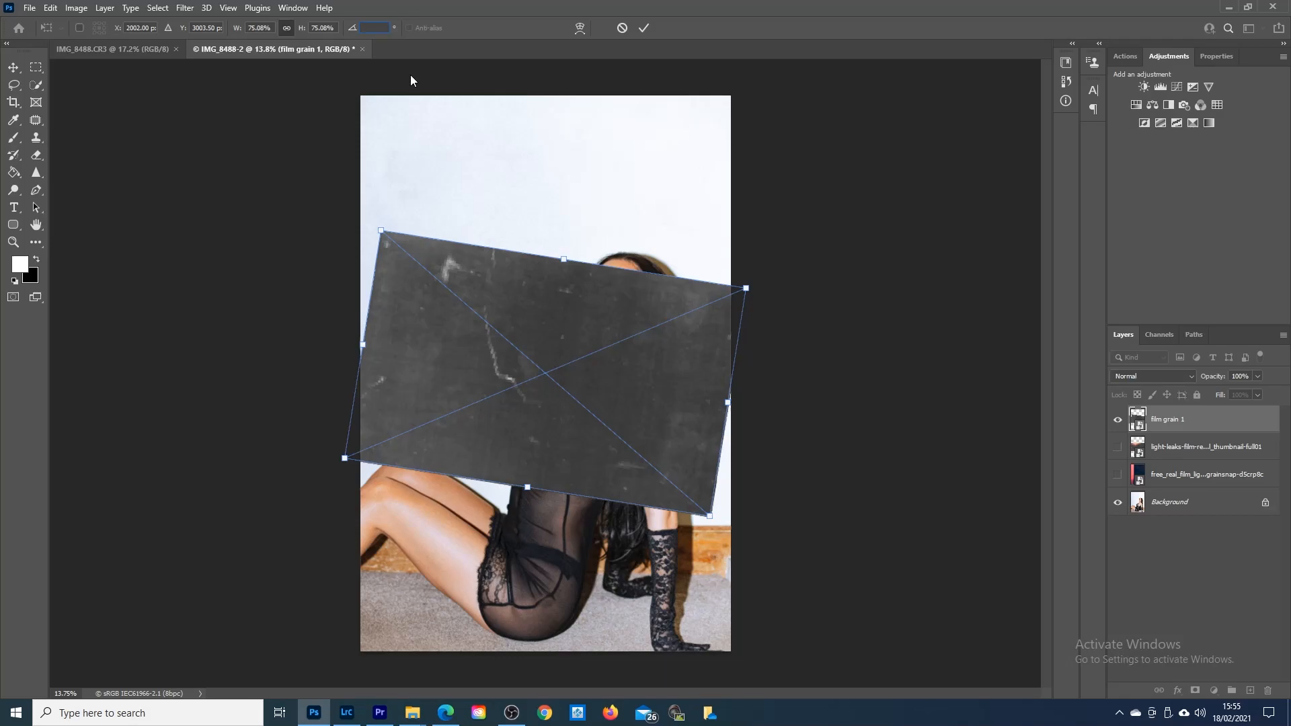
text(0)
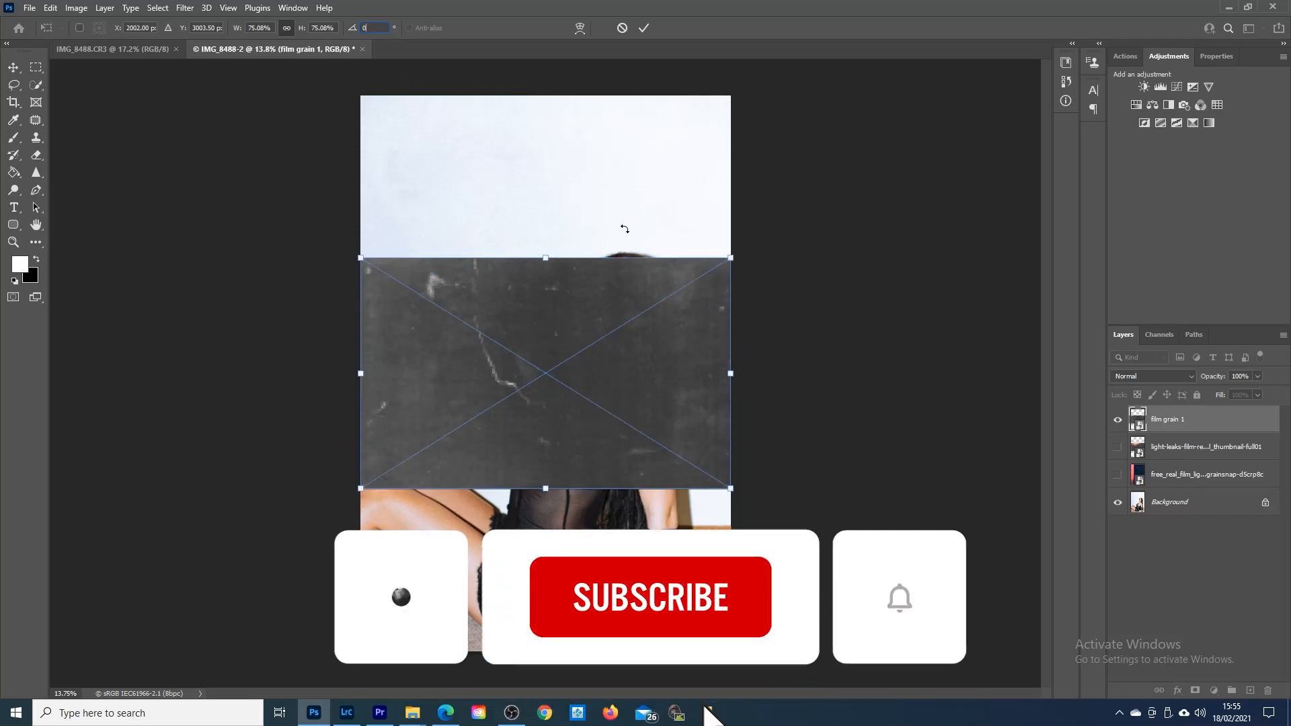
Step: Stretch the film grain overlay vertically to the upper and lower canvas edges and apply the transform
drag(547, 258, 546, 96)
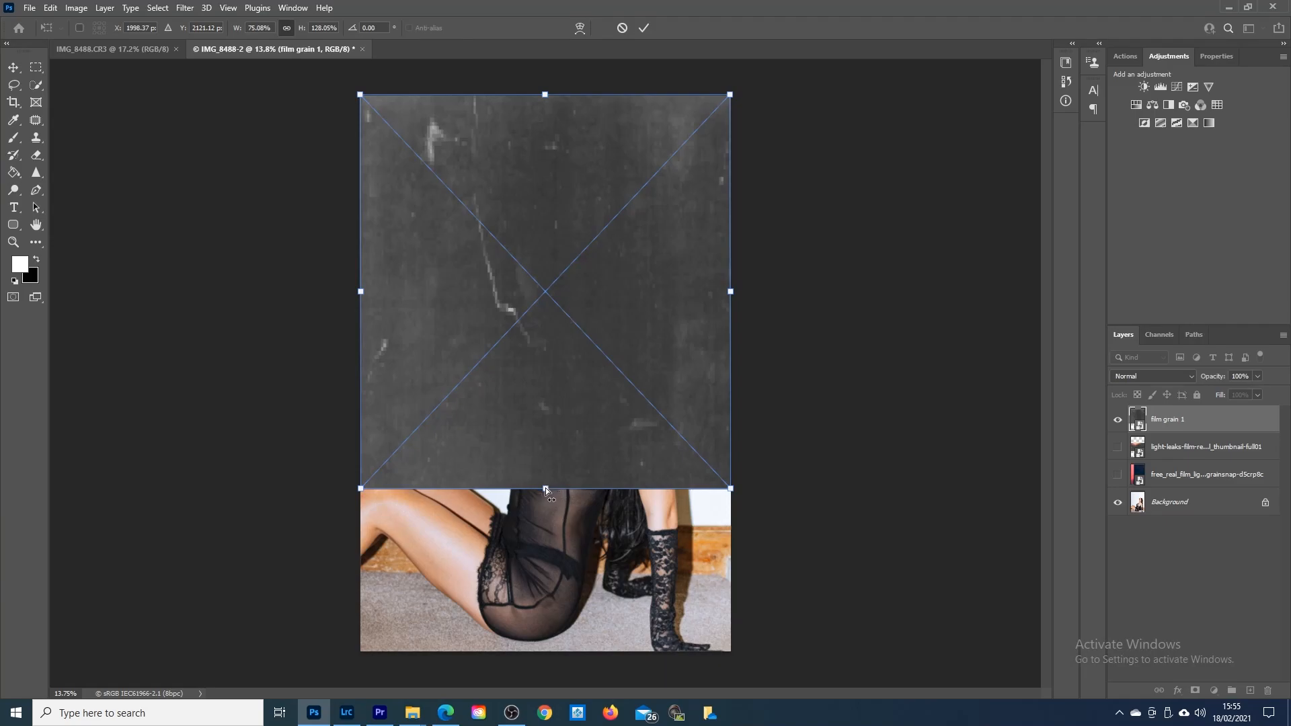
drag(543, 491, 546, 653)
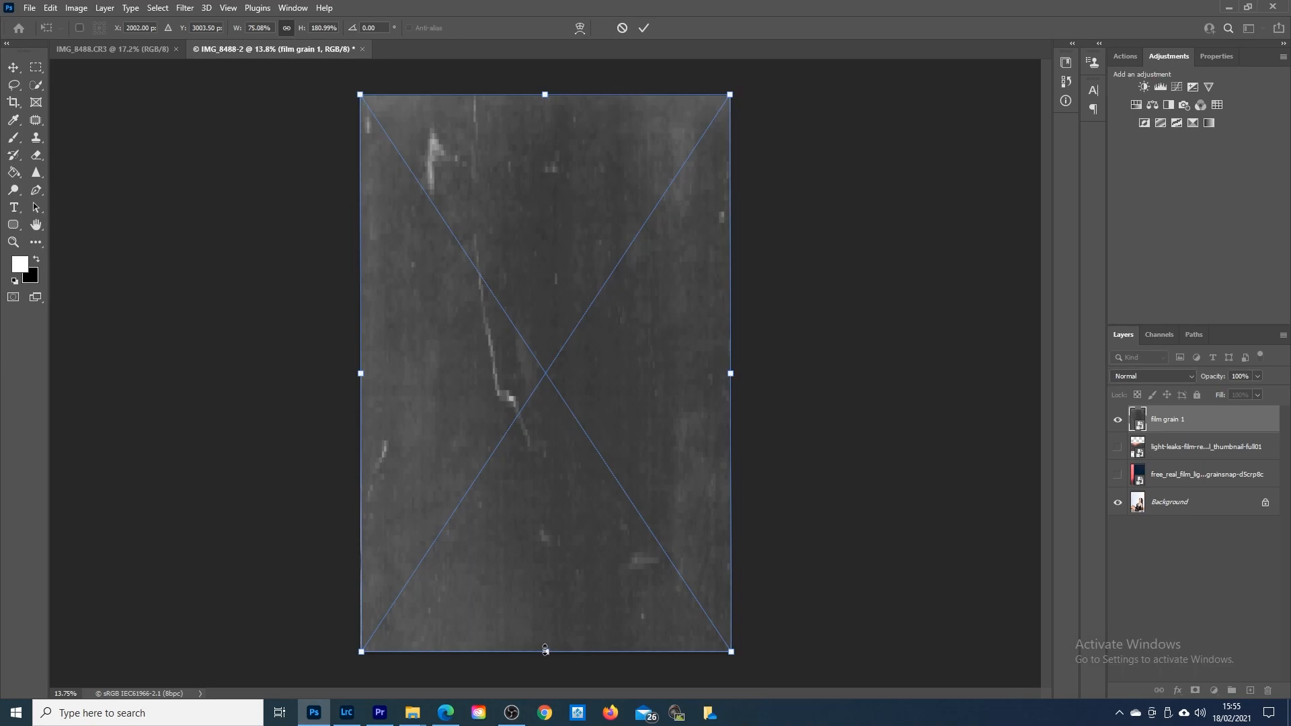
click(643, 28)
key(z)
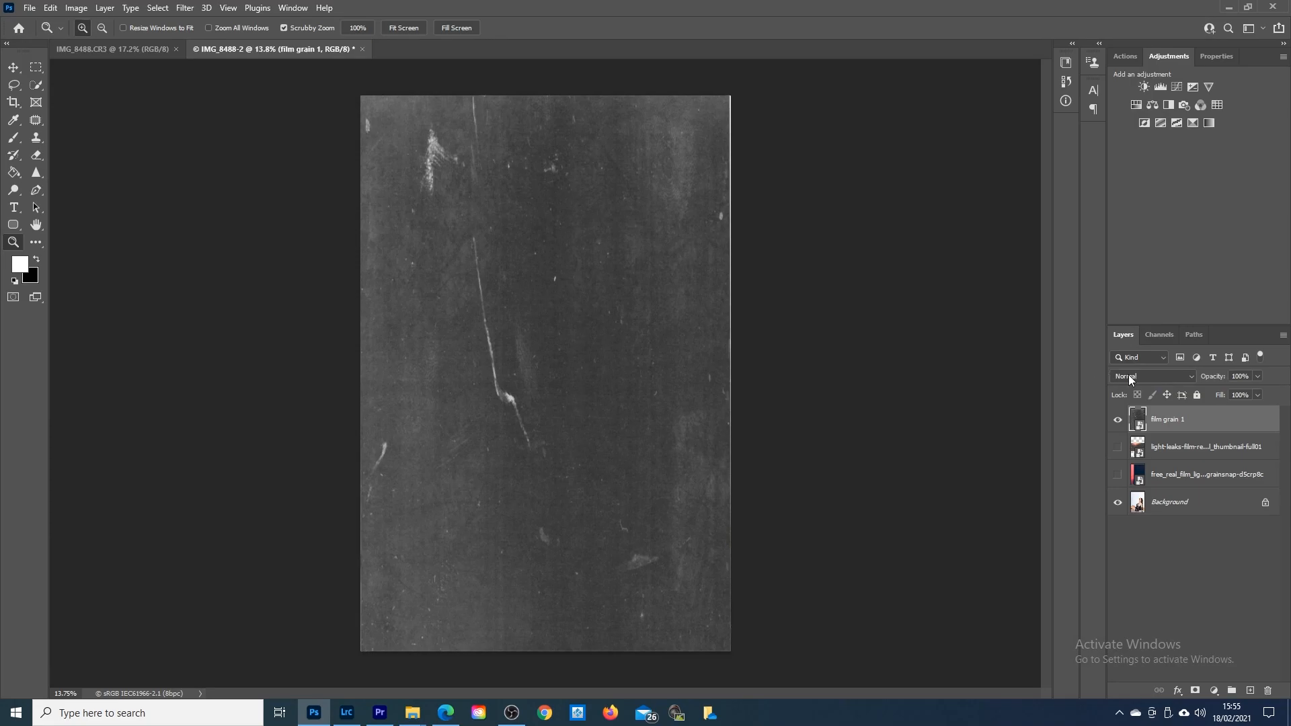
Step: Set the film grain layer's blend mode to Screen and examine the scratches over the portrait
click(1156, 377)
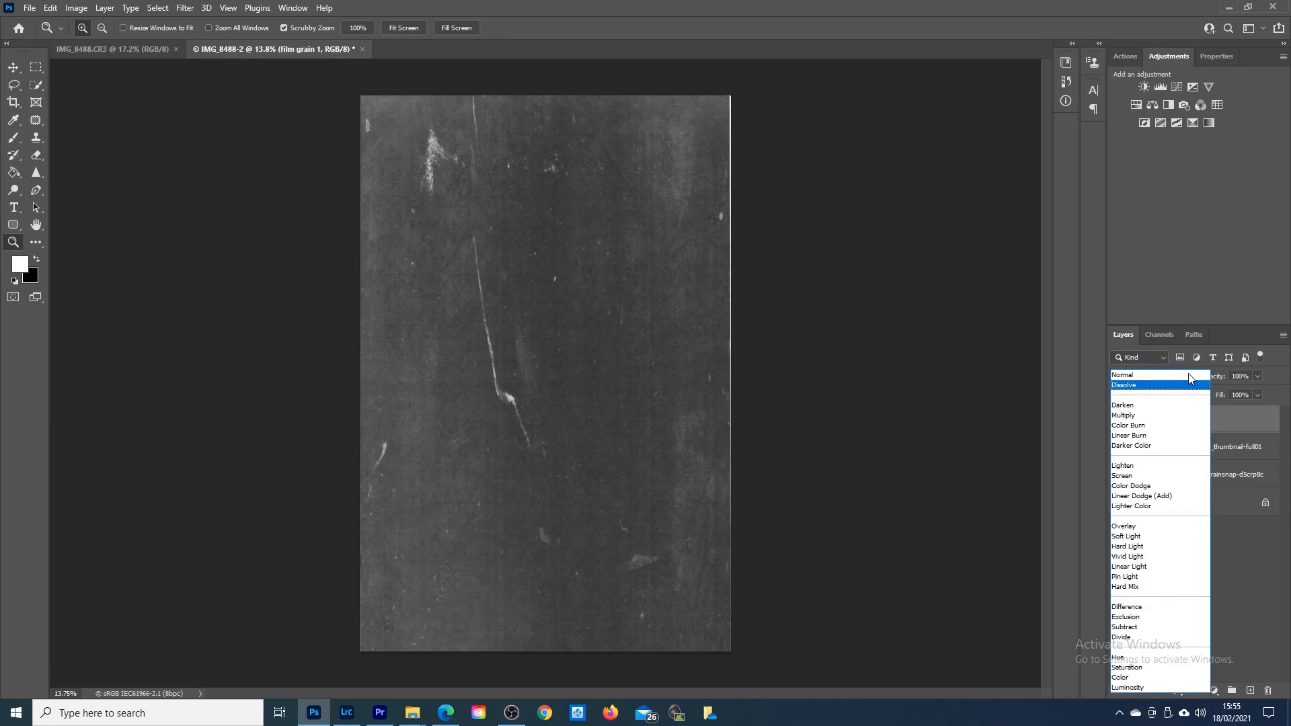
click(1137, 477)
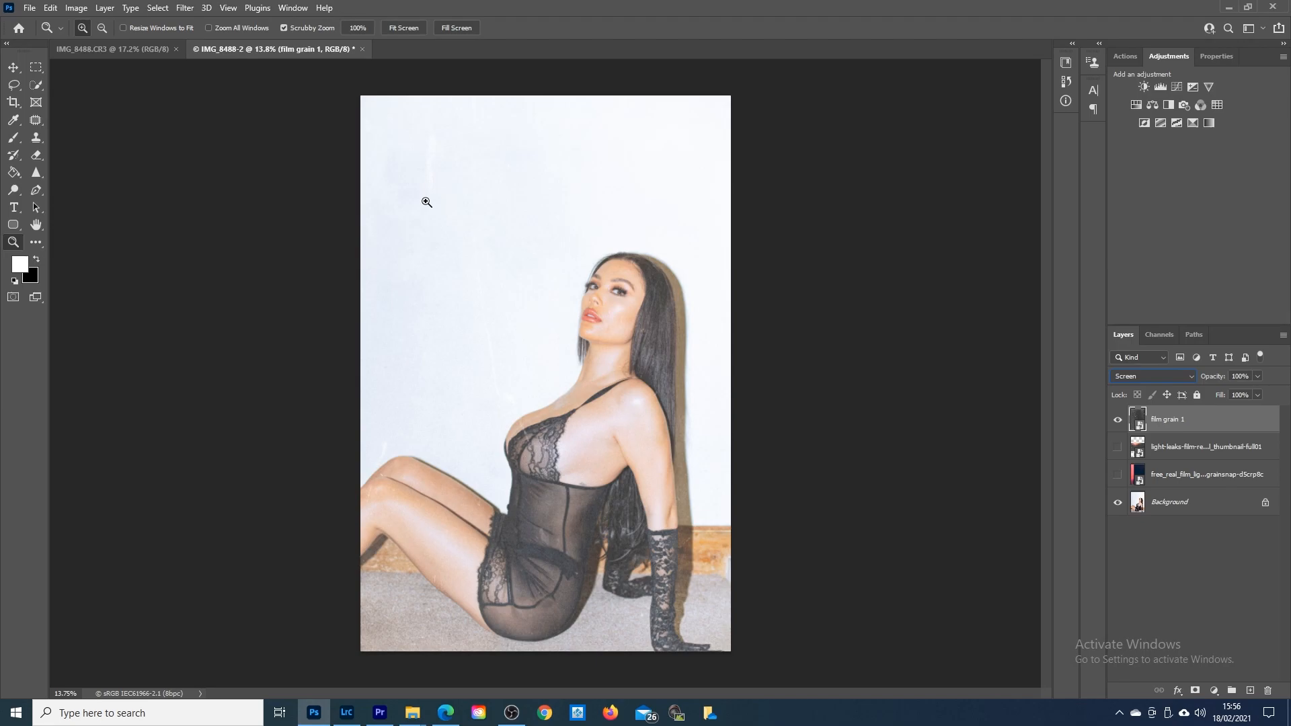
mouse_move(603, 339)
mouse_down()
mouse_move(579, 339)
mouse_move(604, 335)
mouse_up()
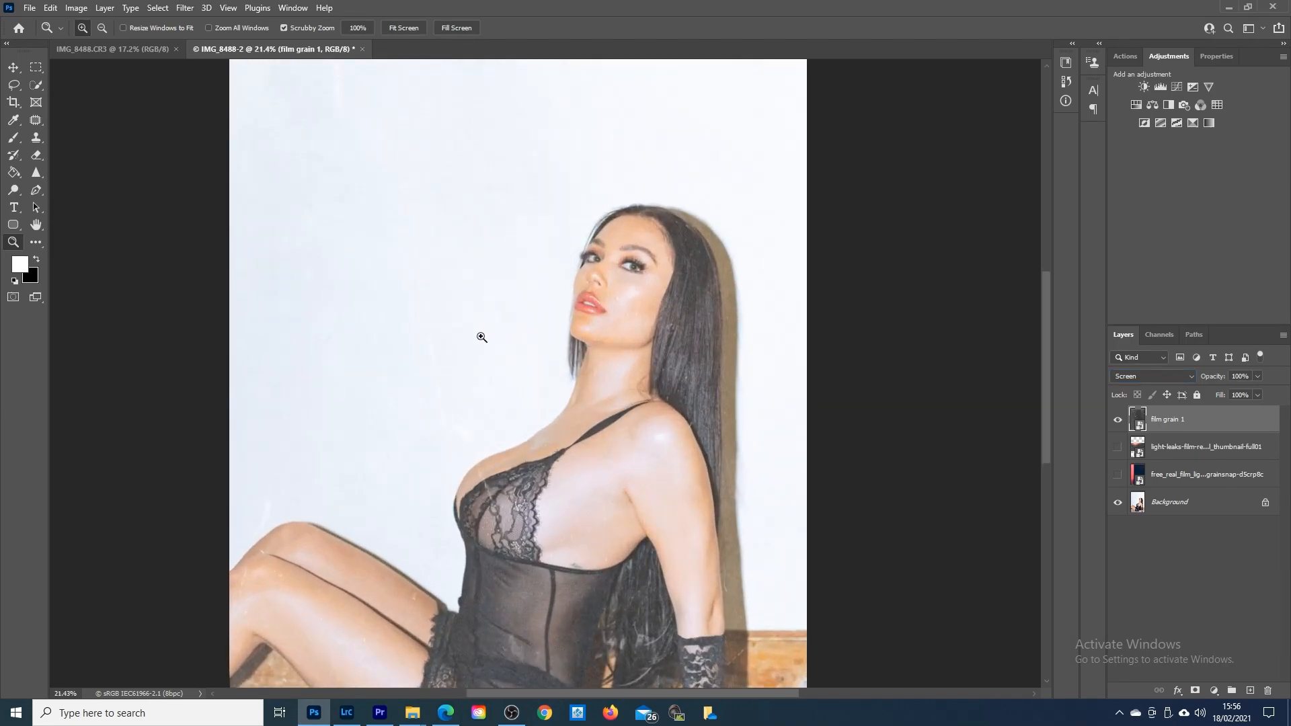
scroll(482, 337, up, 5)
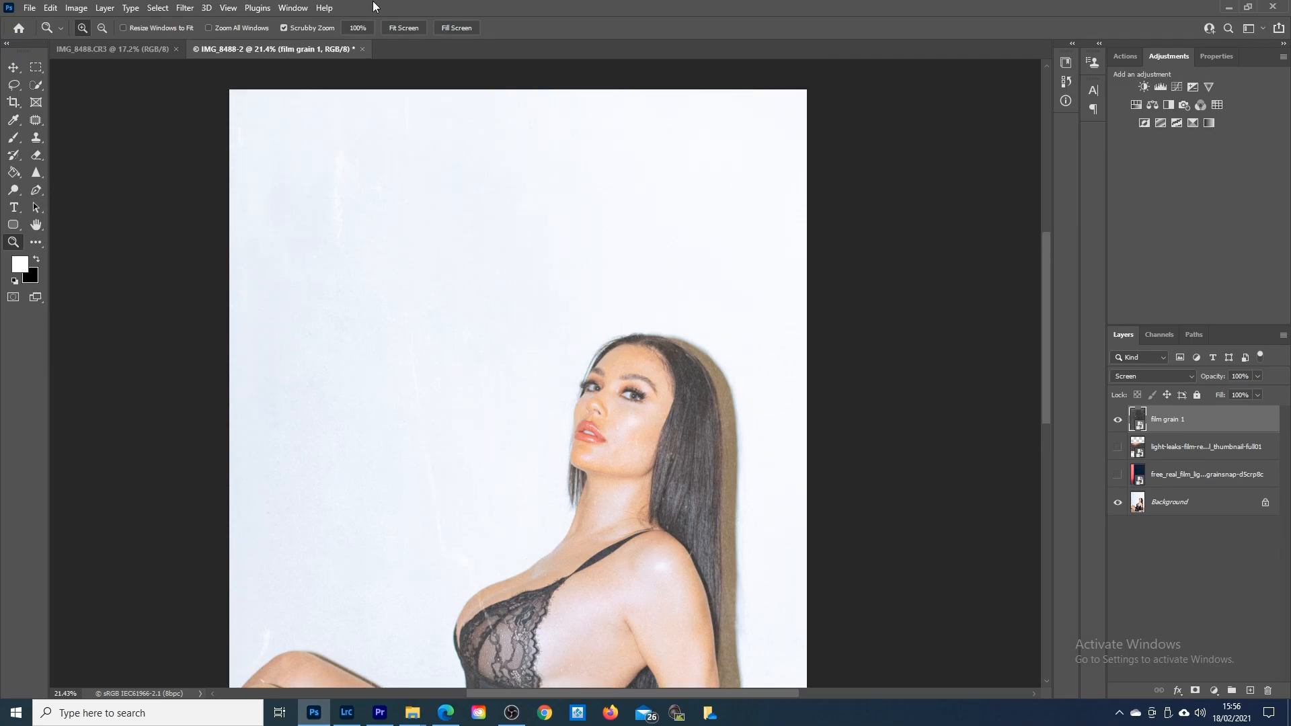
click(405, 28)
drag(545, 368, 539, 366)
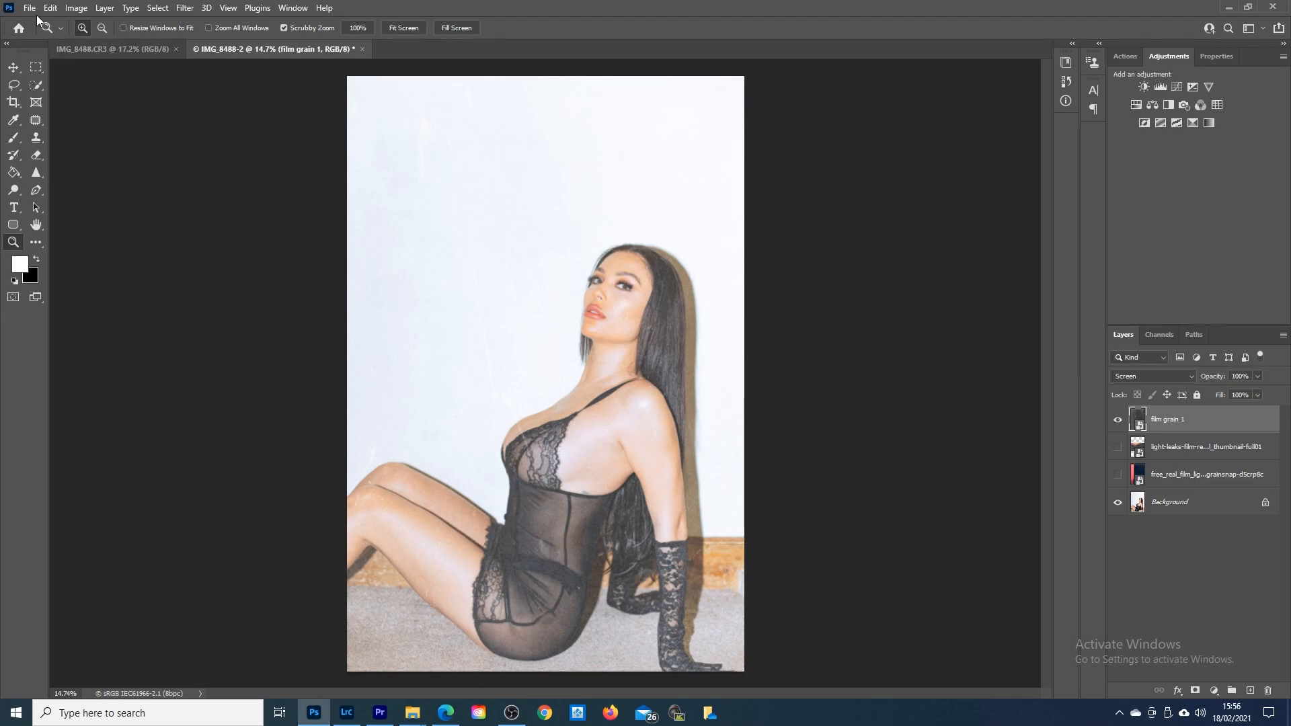
Step: Open Levels on the film grain layer, uncover the portrait, and raise the shadow input level to 92
click(76, 8)
mouse_move(91, 43)
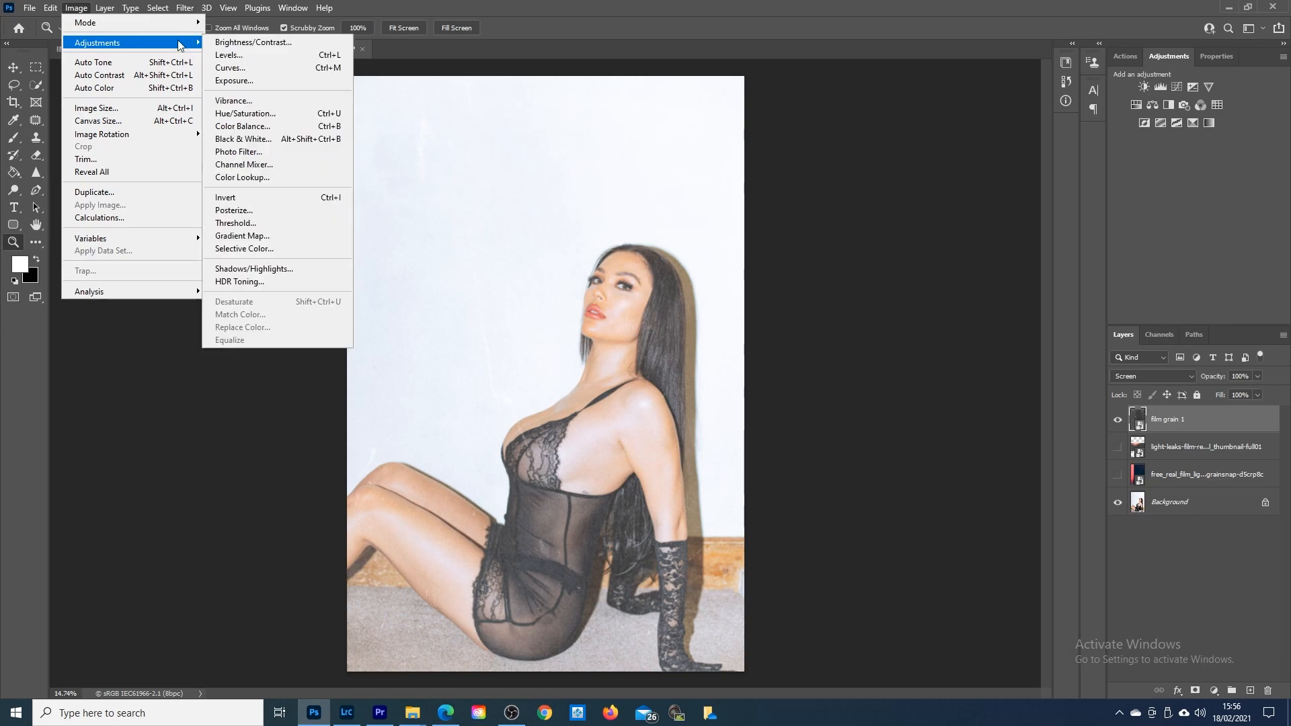
click(249, 58)
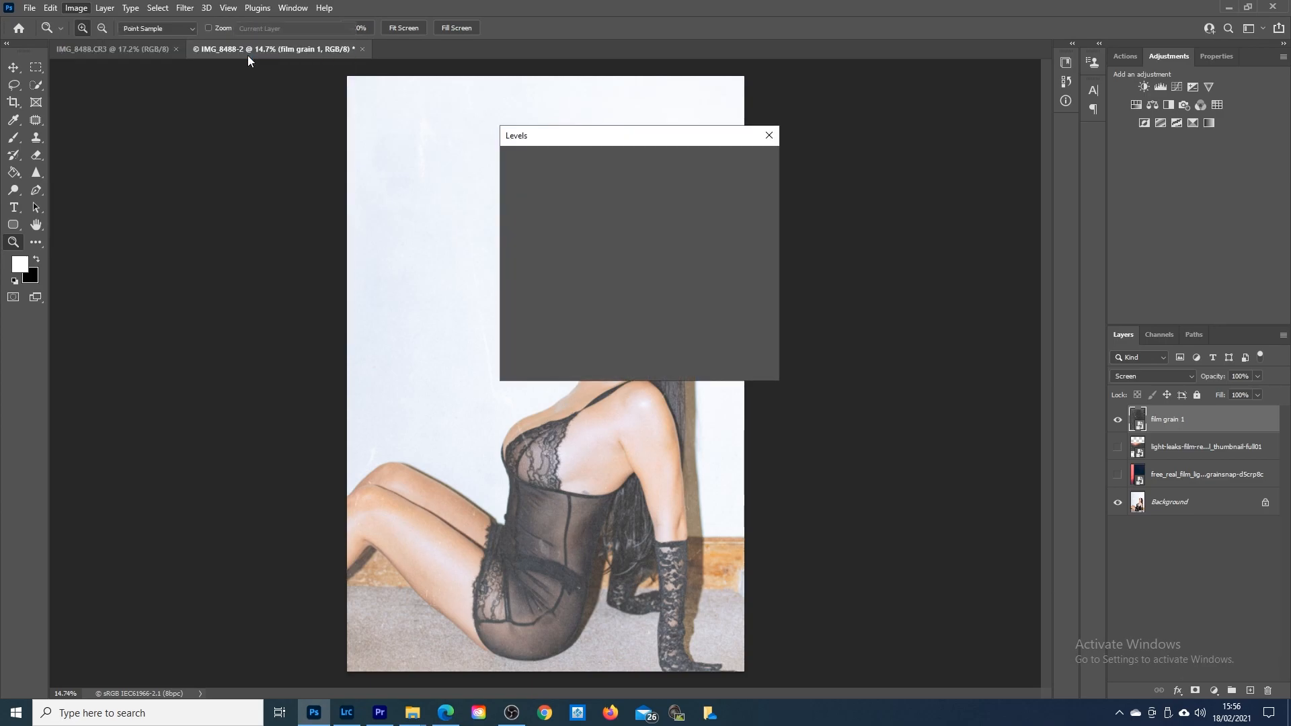
drag(601, 142, 850, 141)
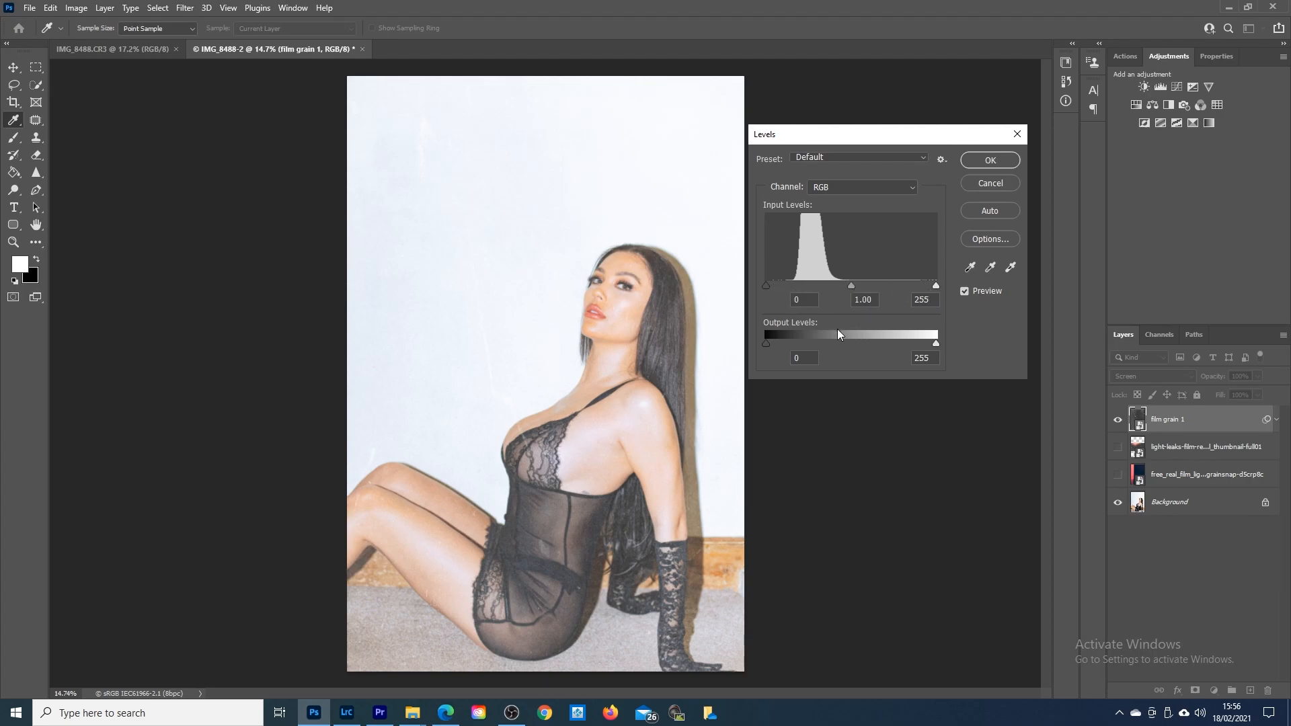
mouse_move(767, 286)
mouse_down()
mouse_move(815, 285)
mouse_move(766, 288)
mouse_up()
drag(766, 288, 830, 286)
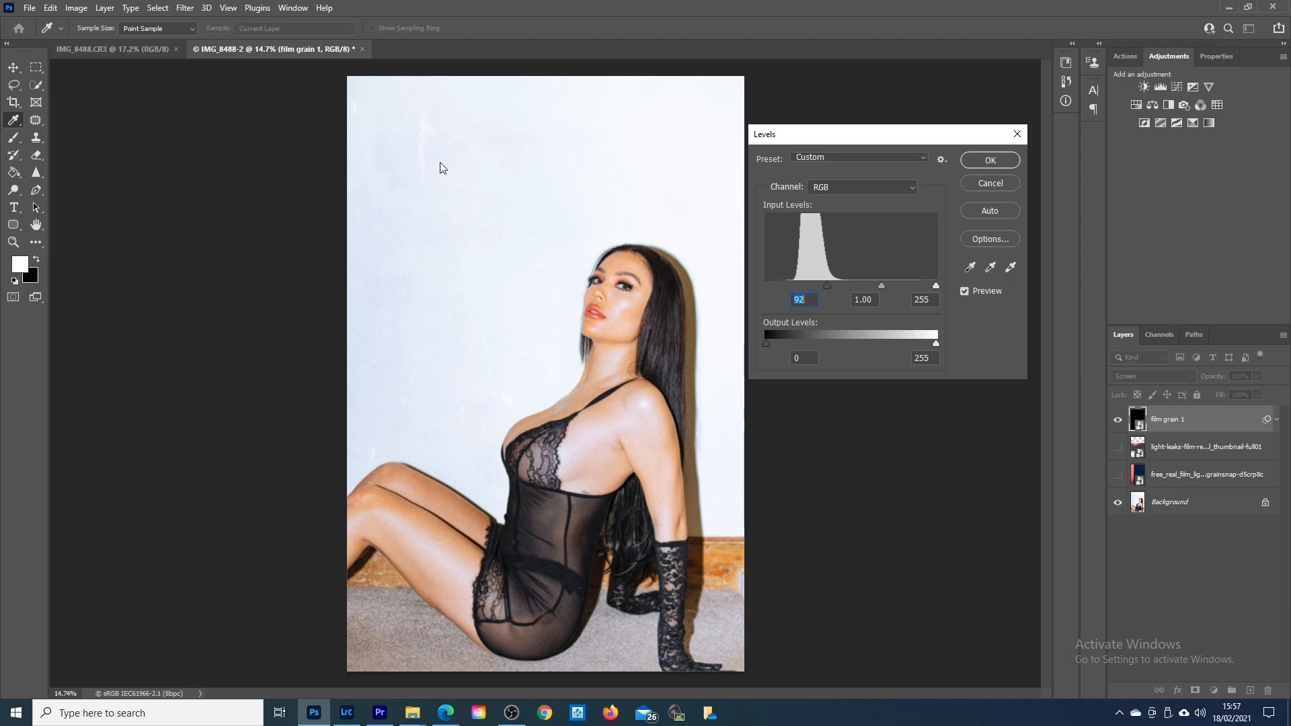
Step: Brighten the scratches by lowering the Levels highlight and midtone inputs, apply the adjustment, and collapse the layer's smart filters
drag(877, 285, 849, 289)
drag(935, 286, 895, 291)
click(890, 288)
drag(890, 285, 885, 284)
click(991, 163)
key(z)
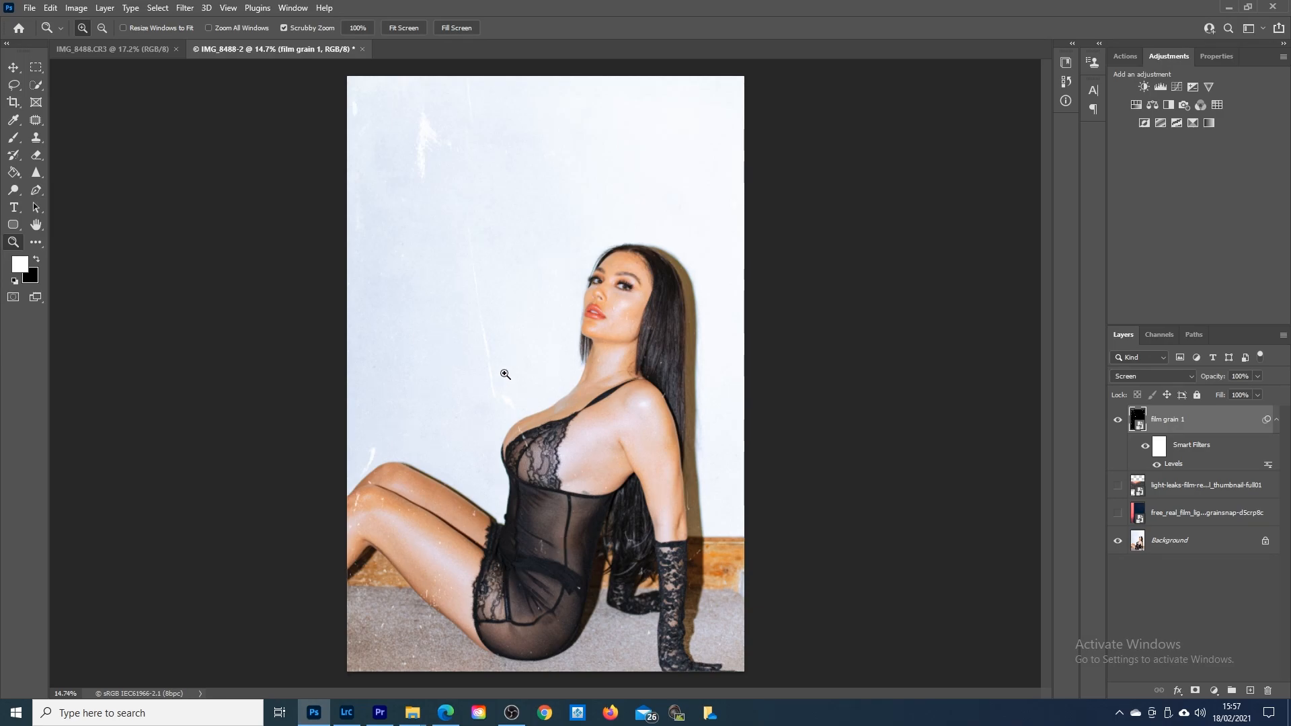
click(1278, 421)
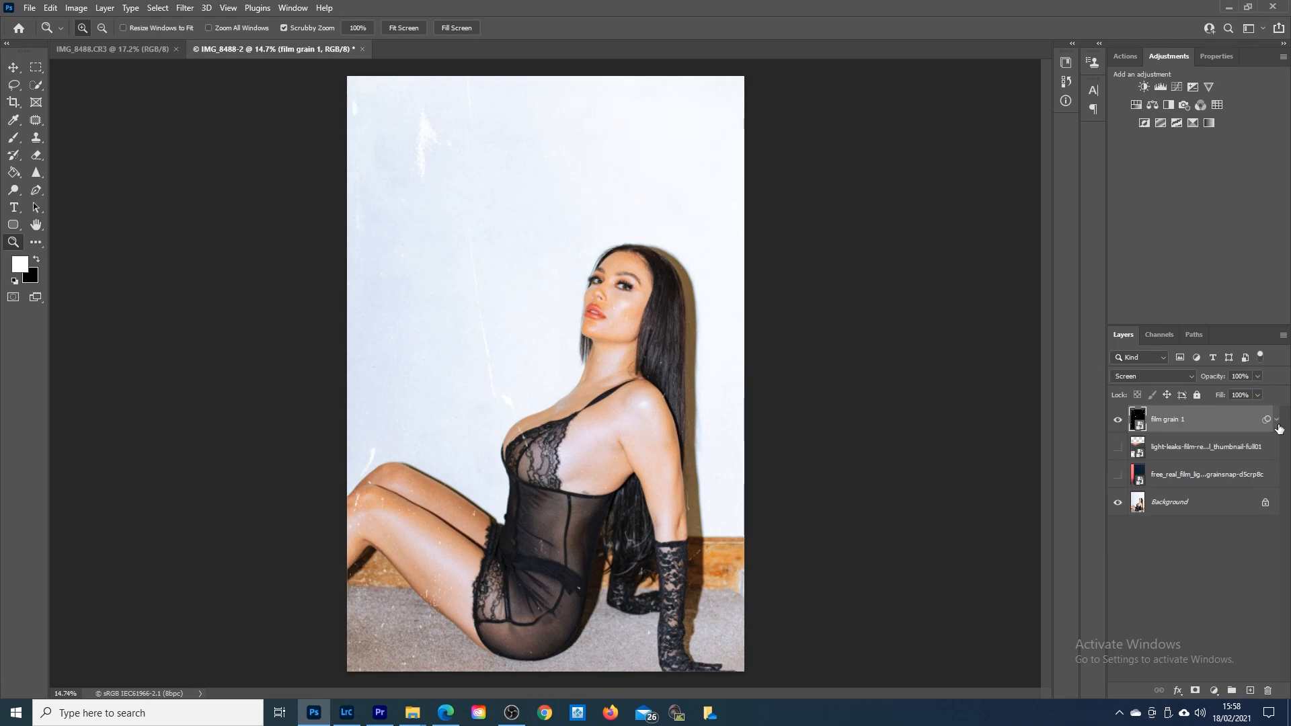
Step: Rasterize the film grain smart object so the Eraser tool can be used on it
drag(620, 293, 689, 276)
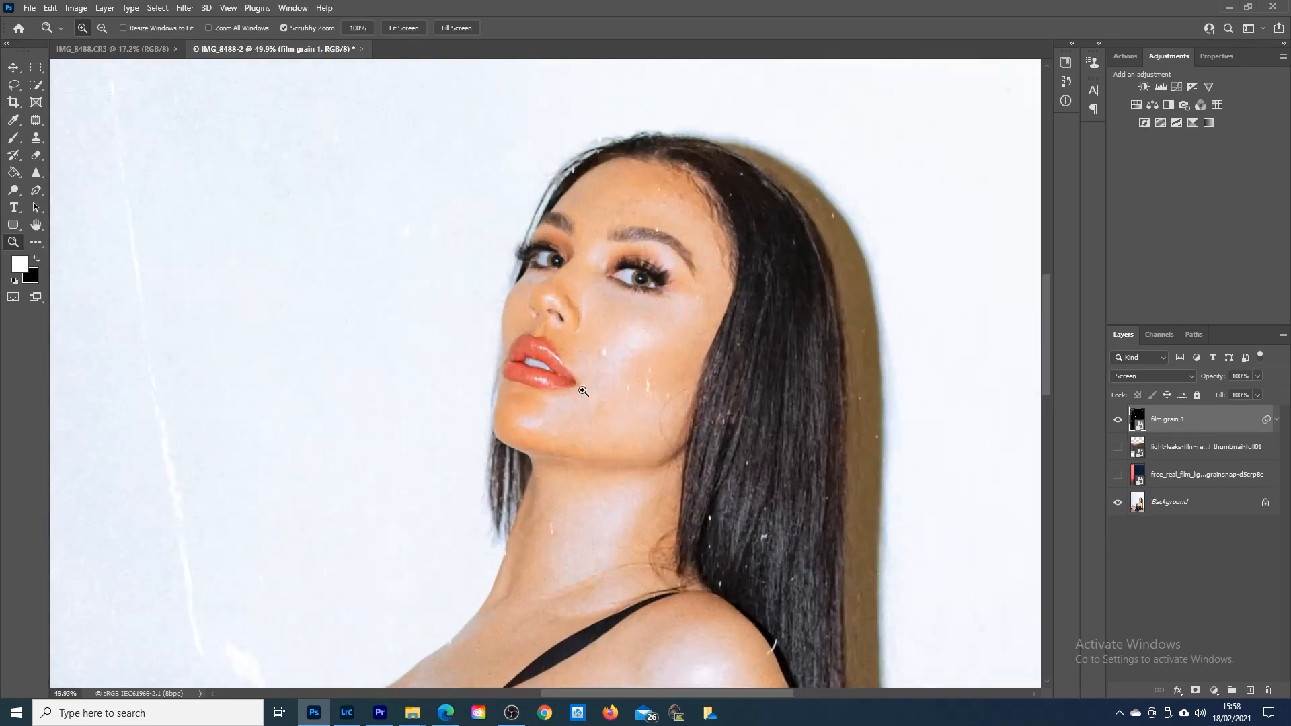
drag(760, 397, 709, 405)
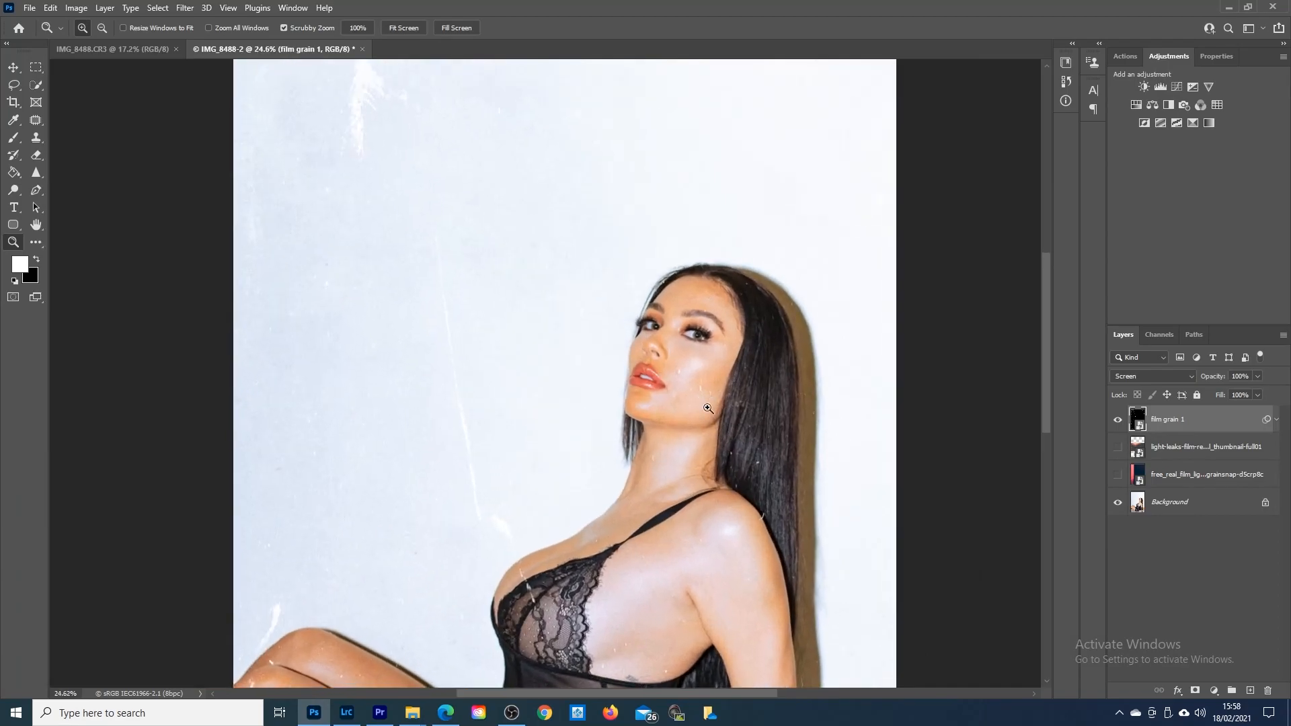
click(37, 155)
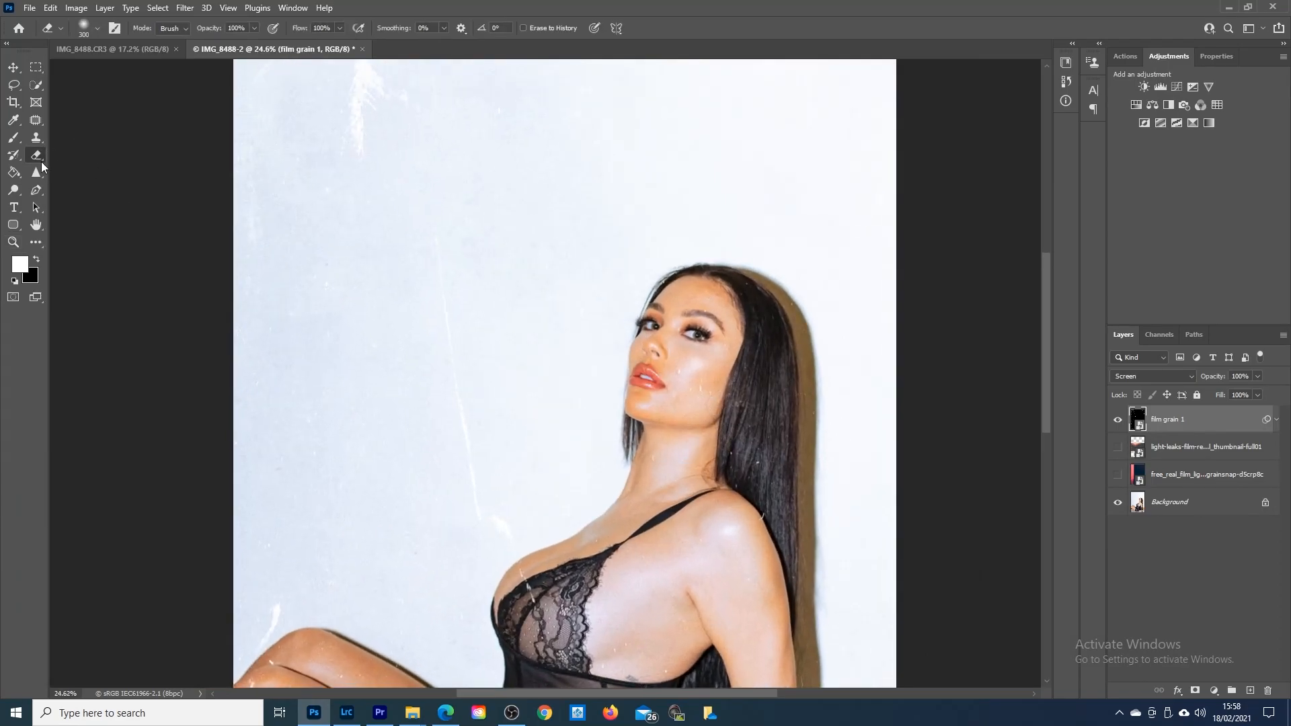
click(659, 358)
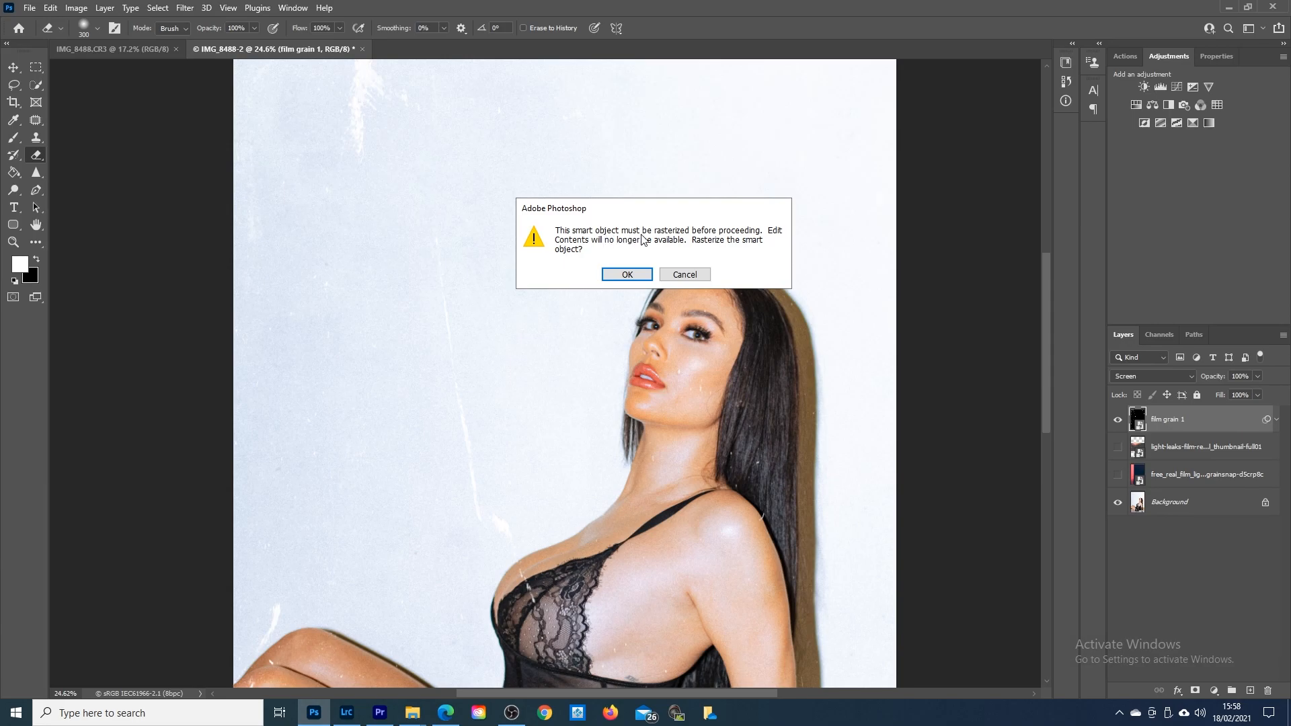
click(621, 277)
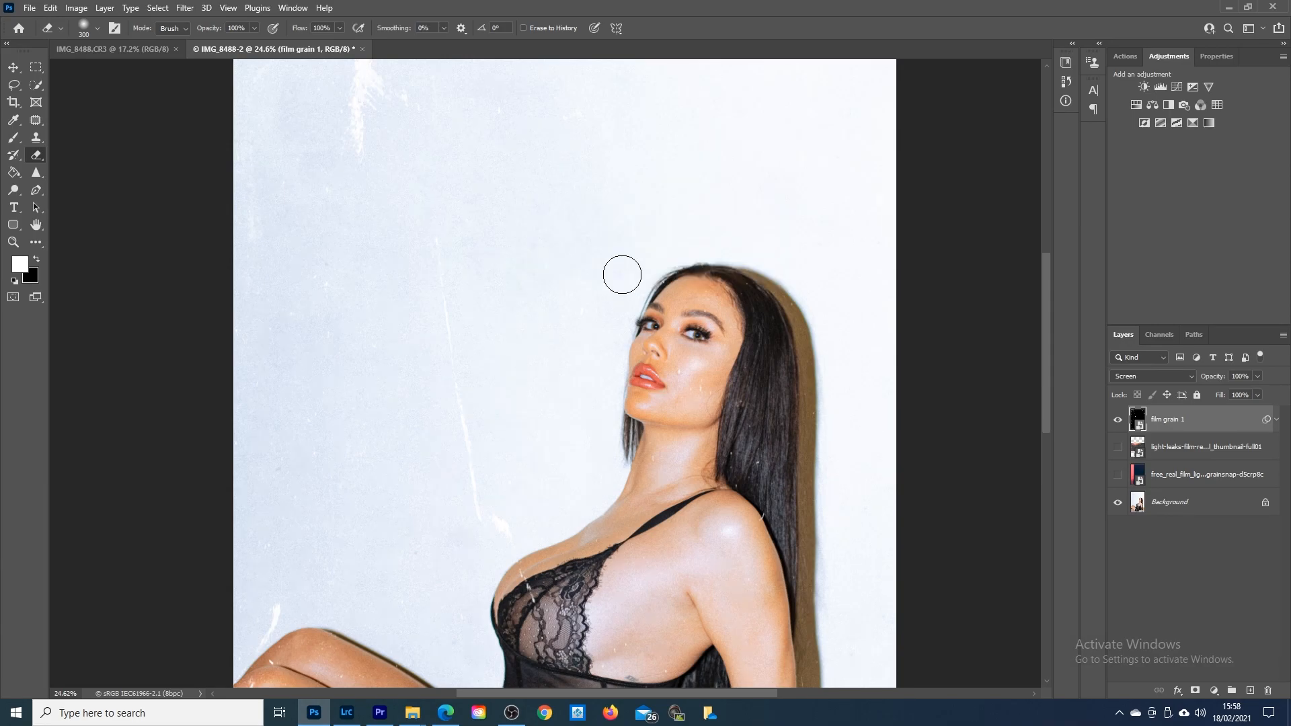
Step: Erase the film grain scratches over the woman's face, chest and body with the Eraser, and check the whole portrait
mouse_move(699, 388)
mouse_down()
mouse_move(692, 298)
mouse_move(710, 327)
mouse_move(672, 290)
mouse_move(653, 460)
mouse_move(673, 451)
mouse_move(707, 316)
mouse_move(724, 318)
mouse_move(699, 404)
mouse_move(667, 383)
mouse_move(681, 322)
mouse_move(643, 398)
mouse_move(677, 302)
mouse_move(701, 372)
mouse_move(680, 438)
mouse_up()
scroll(680, 438, down, 5)
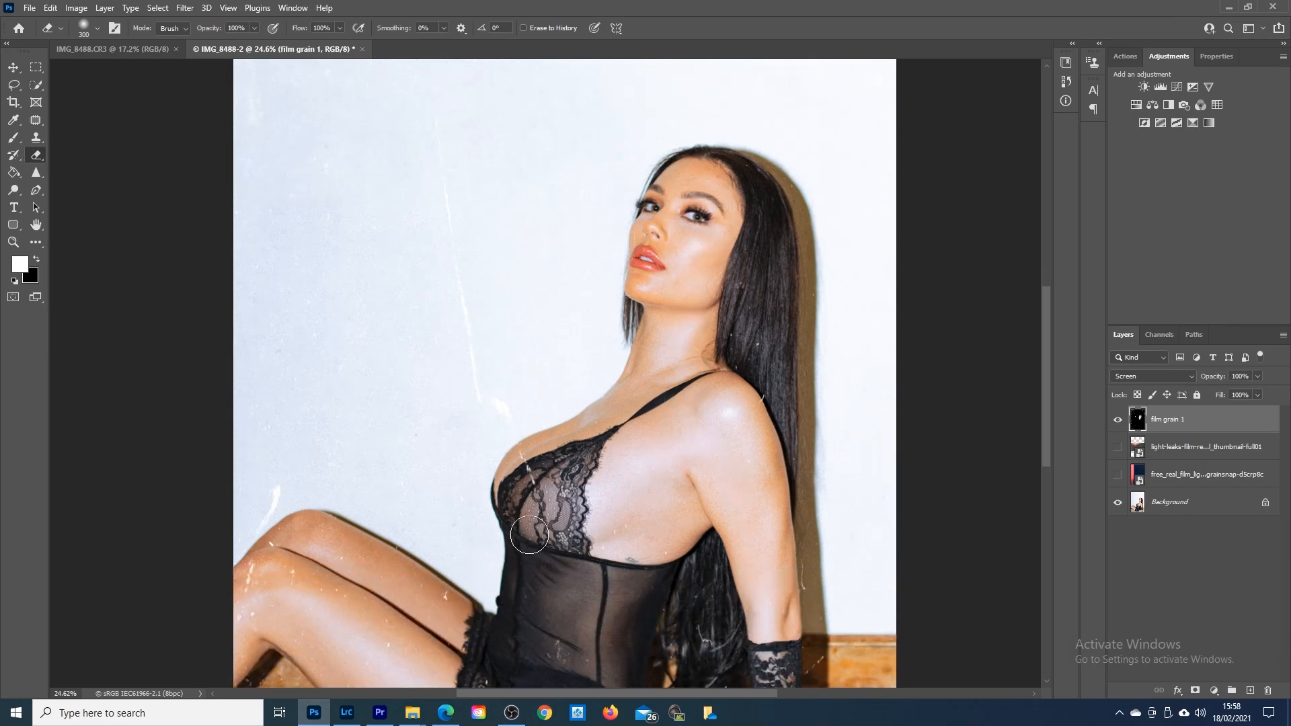
mouse_move(532, 489)
mouse_down()
mouse_move(542, 468)
mouse_move(543, 539)
mouse_move(626, 542)
mouse_move(616, 526)
mouse_move(662, 546)
mouse_move(718, 407)
mouse_move(746, 384)
mouse_move(744, 302)
mouse_move(733, 399)
mouse_move(702, 432)
mouse_up()
scroll(692, 438, down, 3)
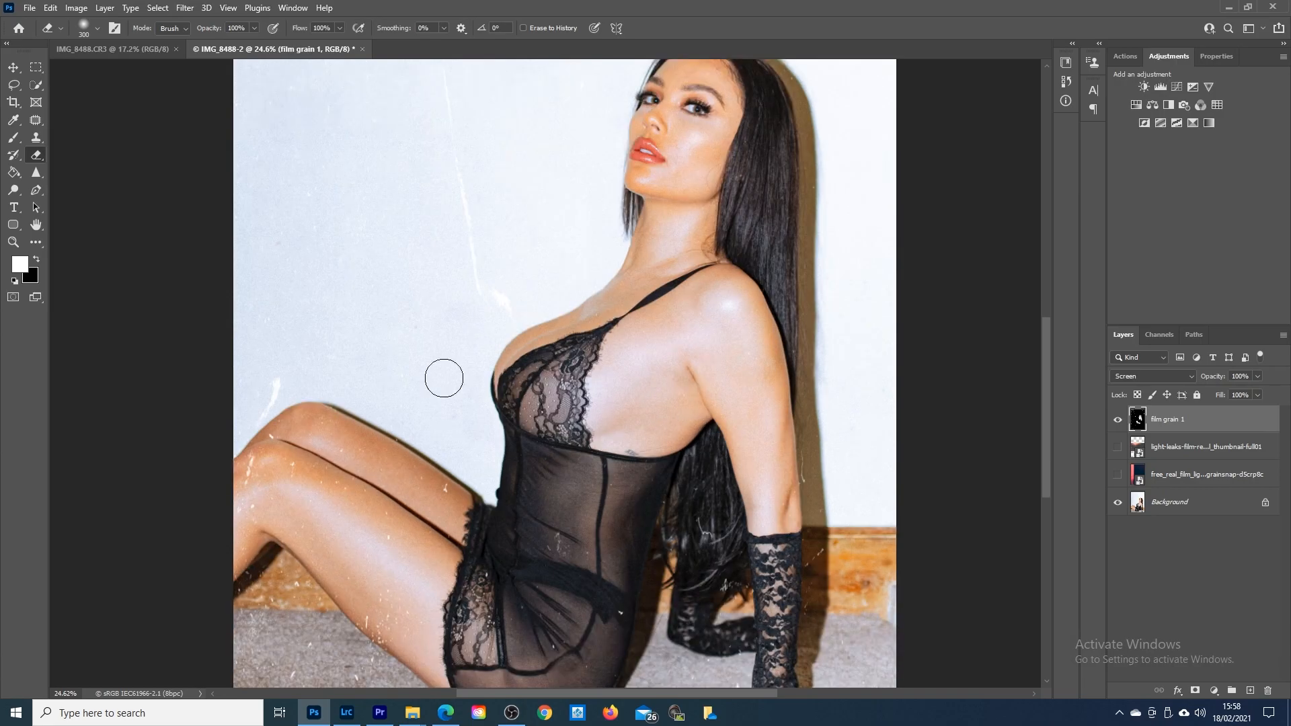
click(13, 242)
click(404, 28)
drag(584, 287, 570, 291)
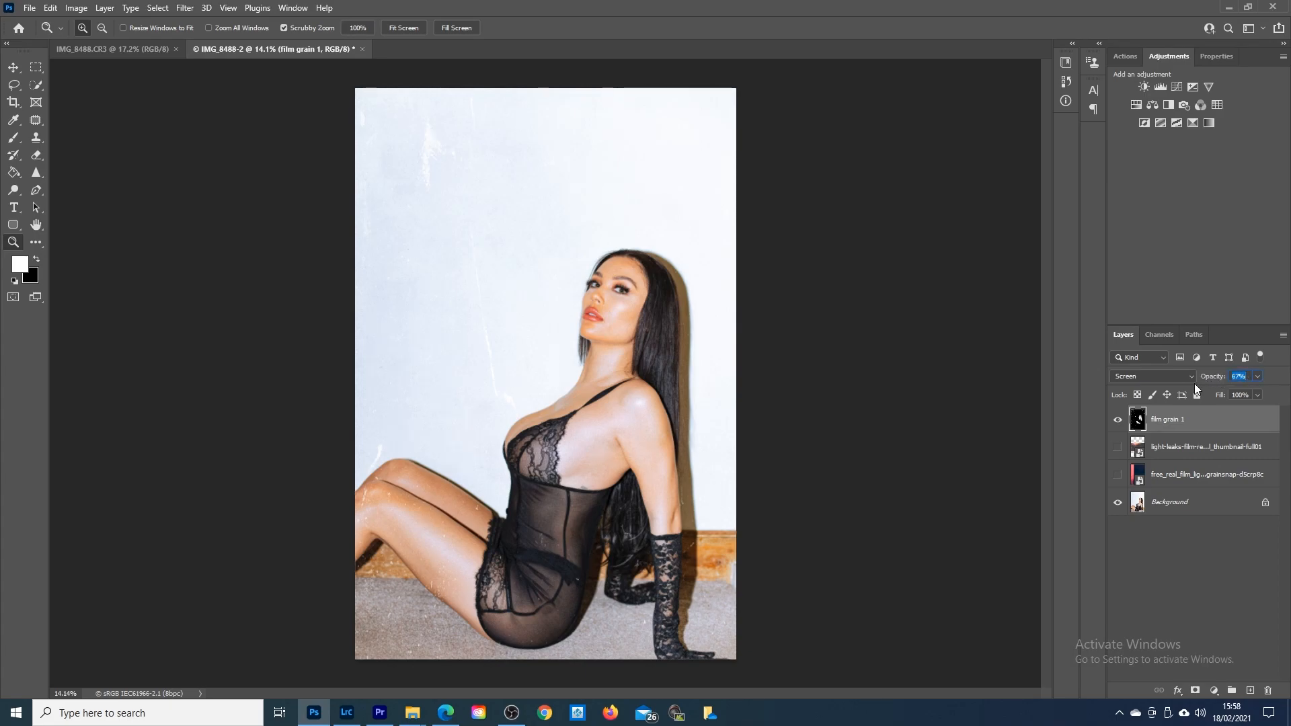
Step: Set the film grain layer's opacity to 100%
drag(1192, 384, 1195, 384)
key(Return)
click(1238, 376)
text(100)
key(Return)
Step: Preview the two light-leak layers in turn and leave only the free_real_film_light_leak overlay visible
click(1118, 450)
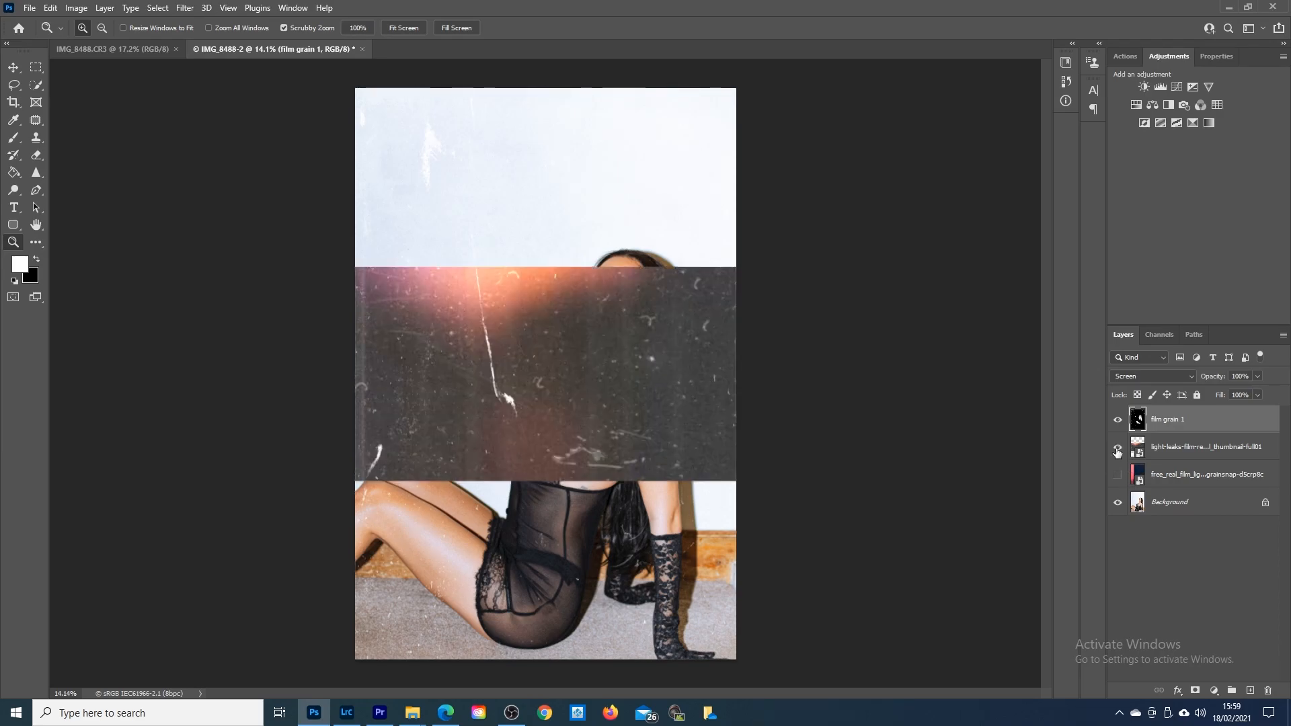
click(1118, 450)
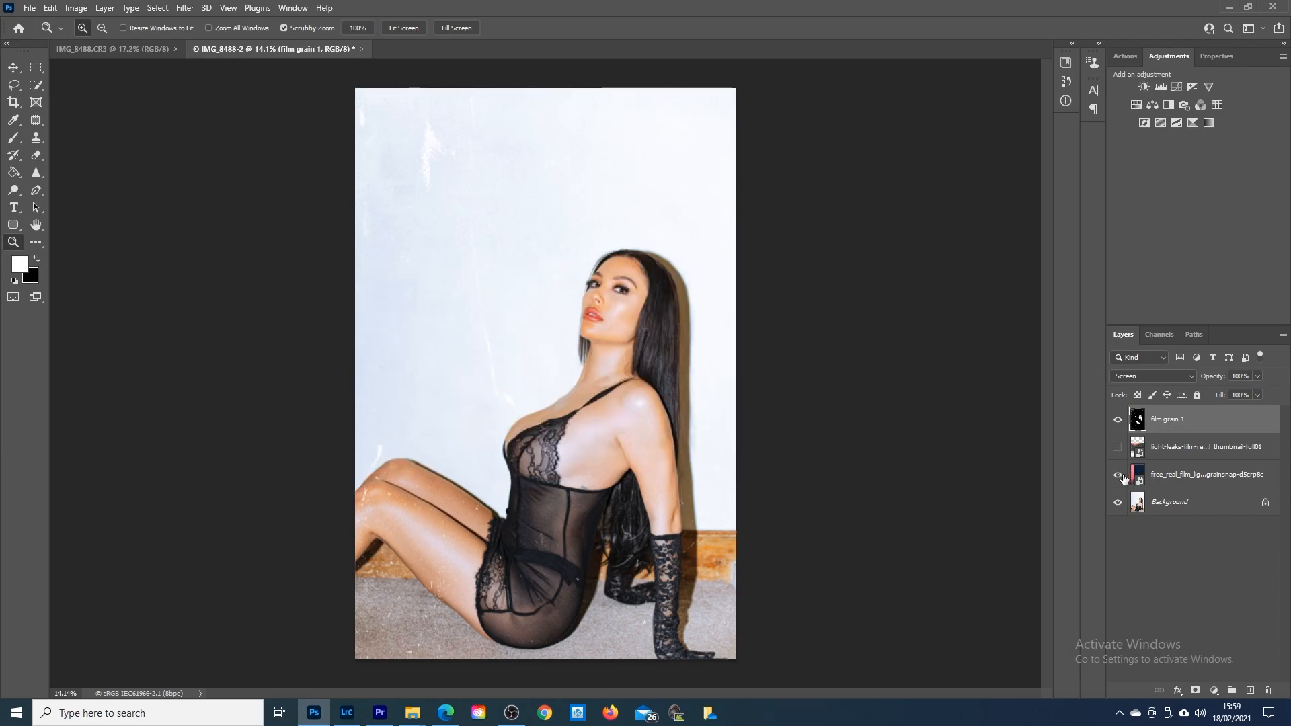
click(1119, 476)
click(1119, 476)
click(1118, 451)
click(1119, 475)
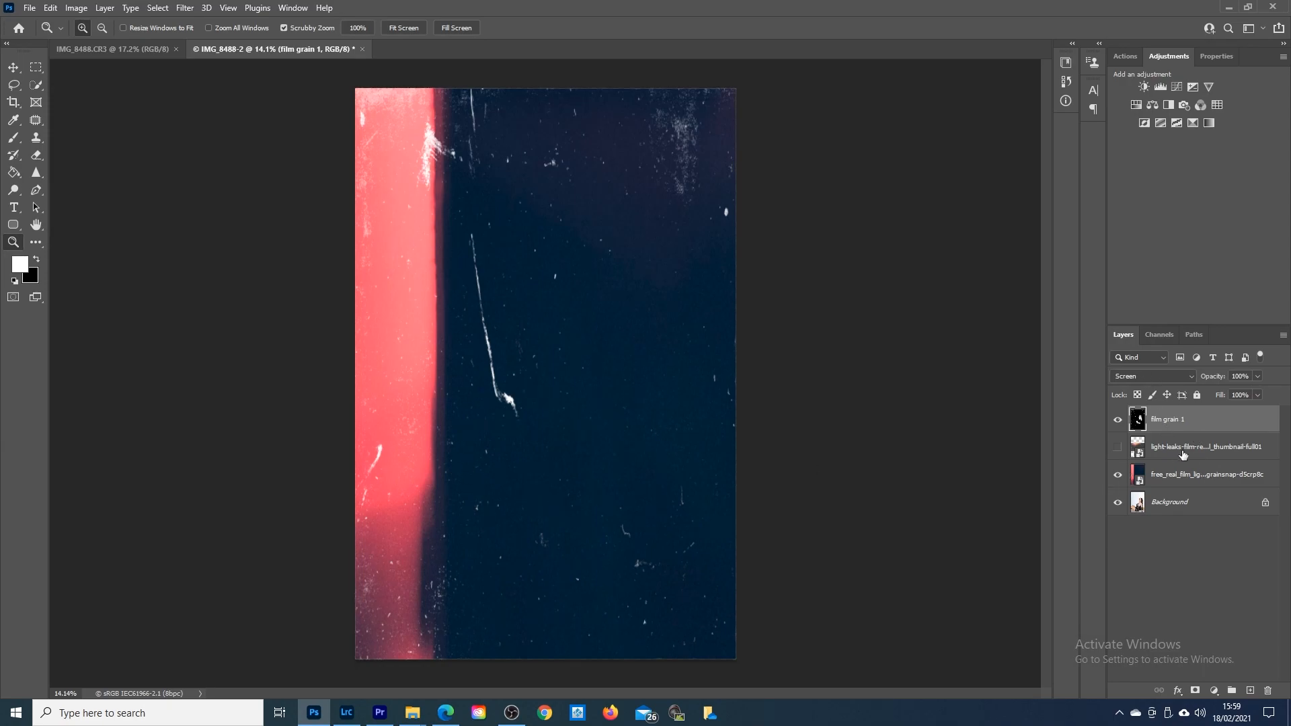
Step: Set the free_real_film_light_leak layer's blend mode to Screen
click(1179, 478)
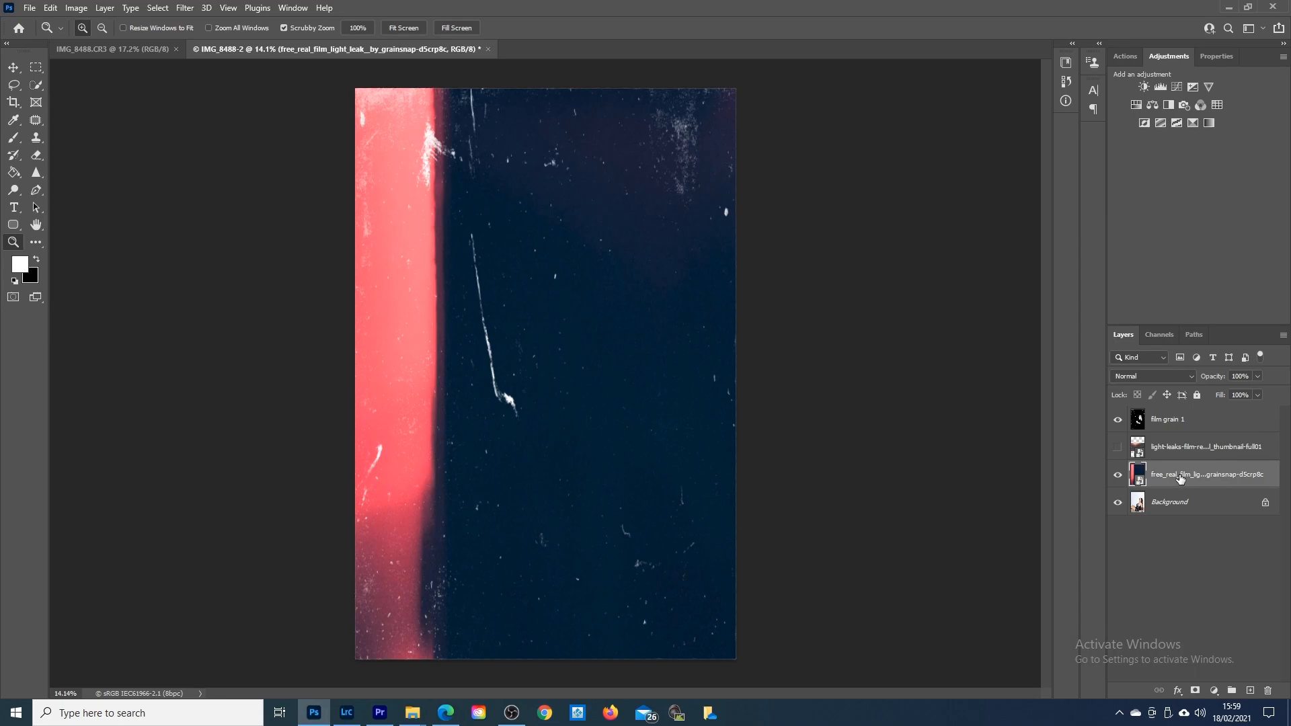
click(1157, 377)
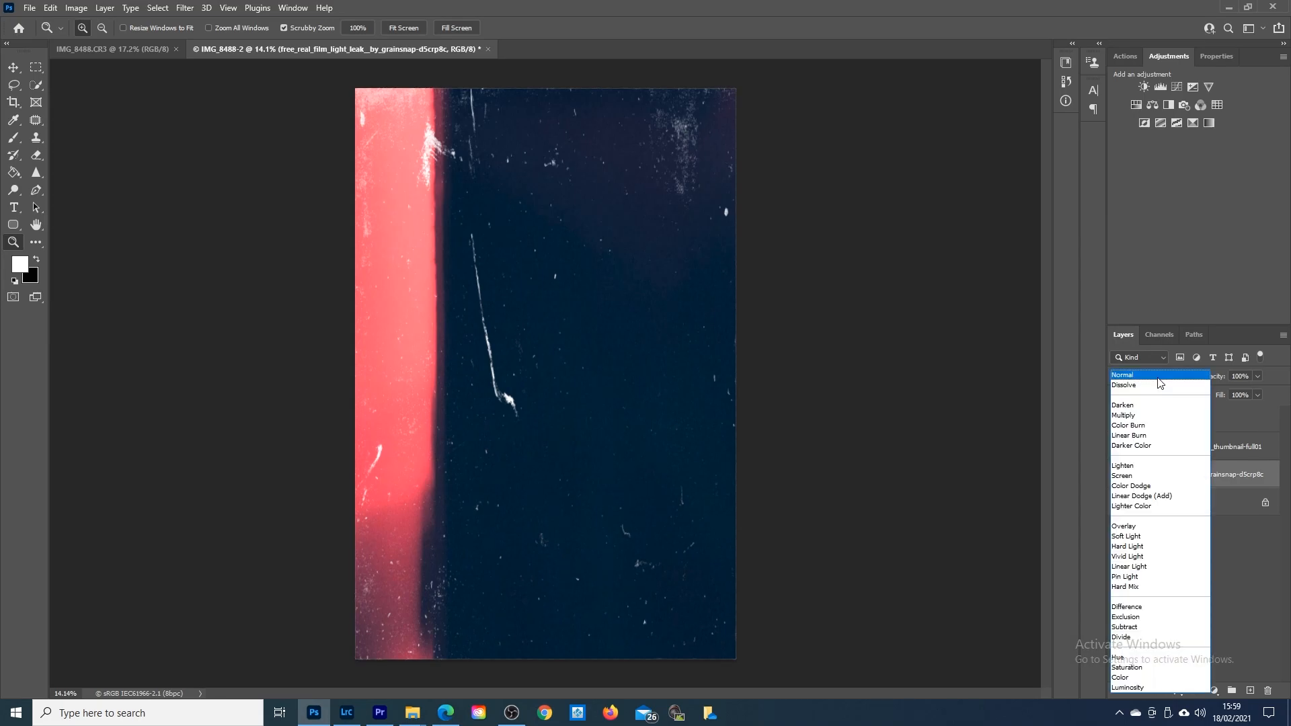
click(1130, 476)
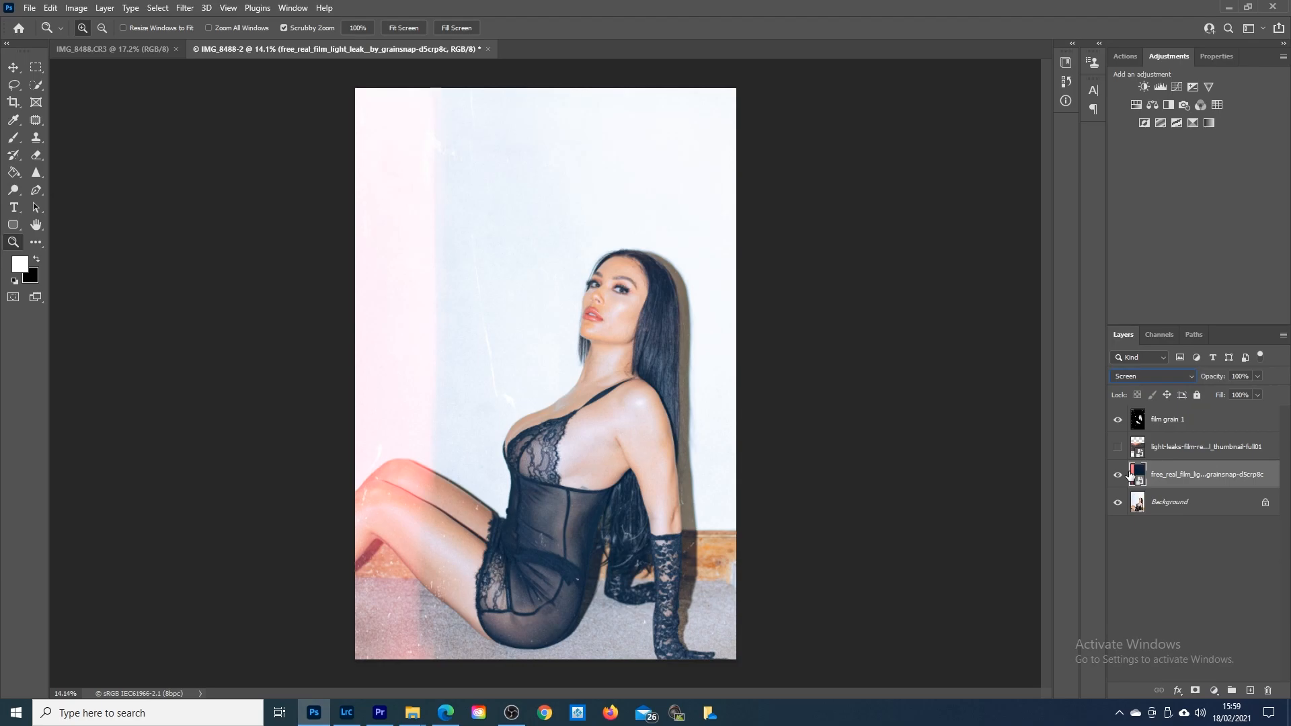
Step: Apply Levels to the light-leak layer with shadow input 78, midtone 1.61 and highlight 176, and collapse its smart filters
click(77, 9)
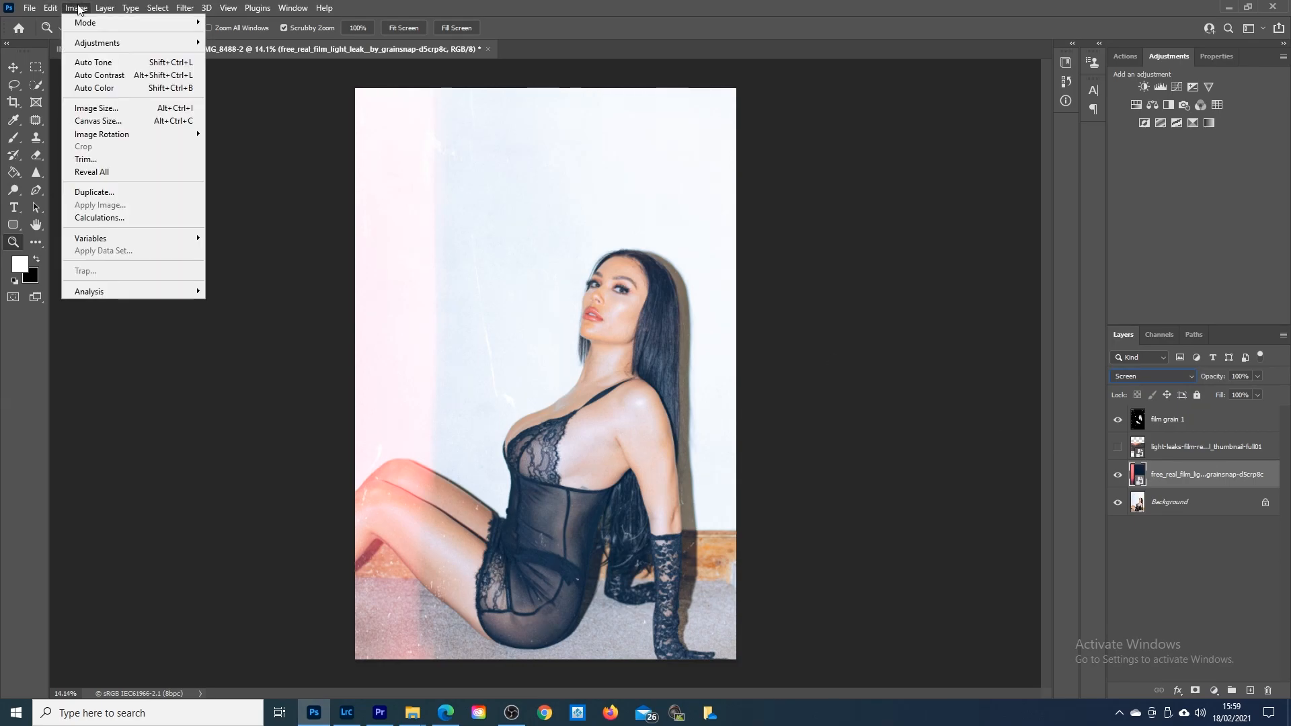
mouse_move(87, 43)
click(241, 57)
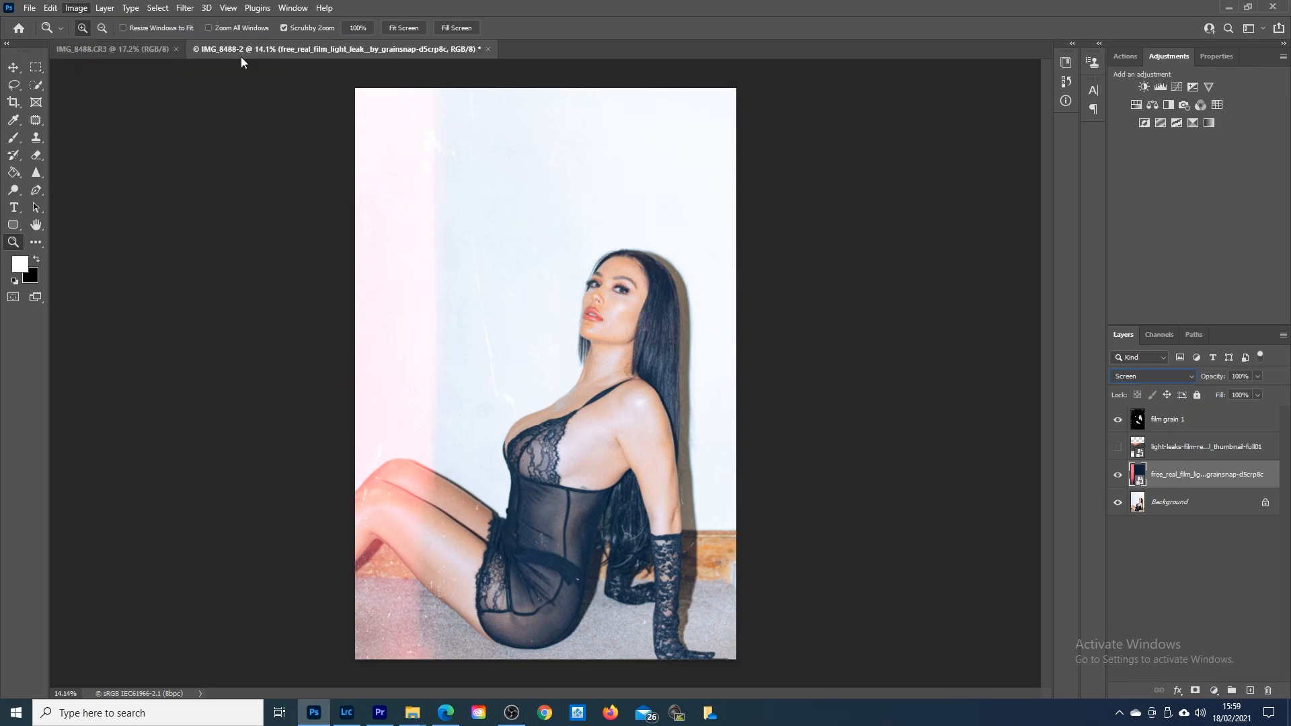
drag(770, 285, 818, 286)
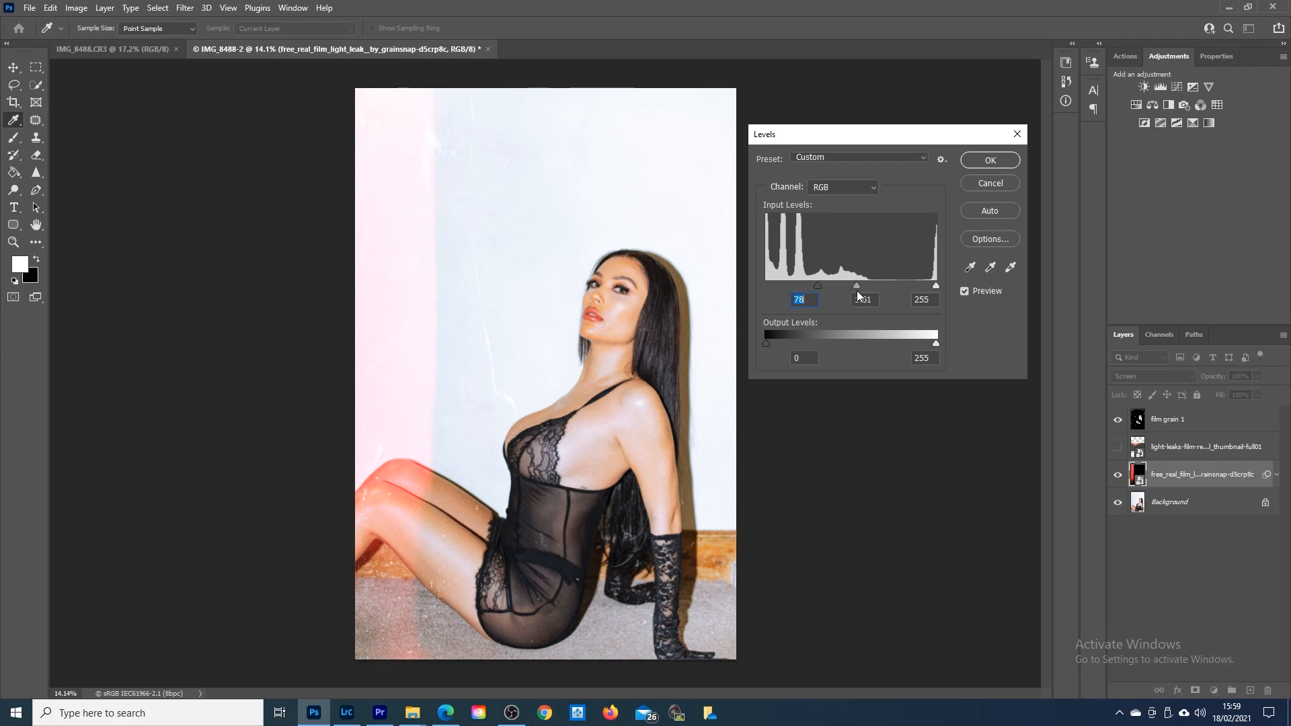
key(Tab)
drag(941, 286, 890, 294)
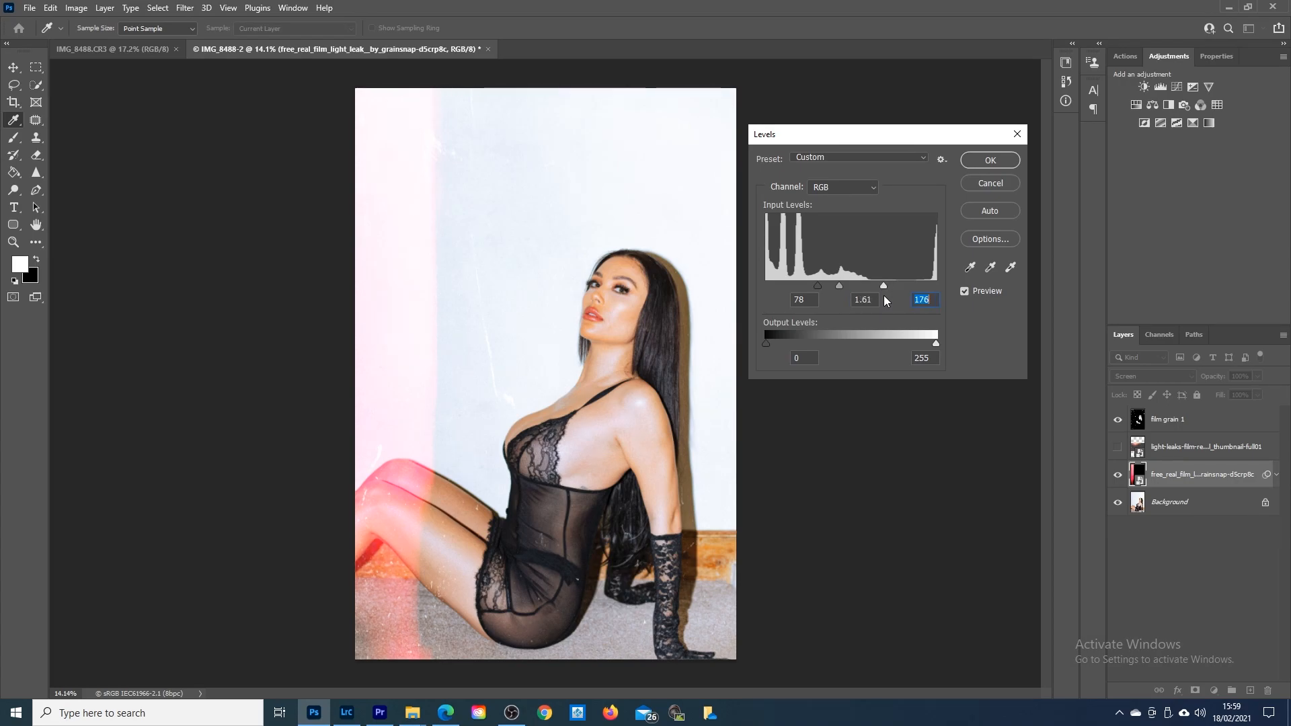
click(976, 162)
key(z)
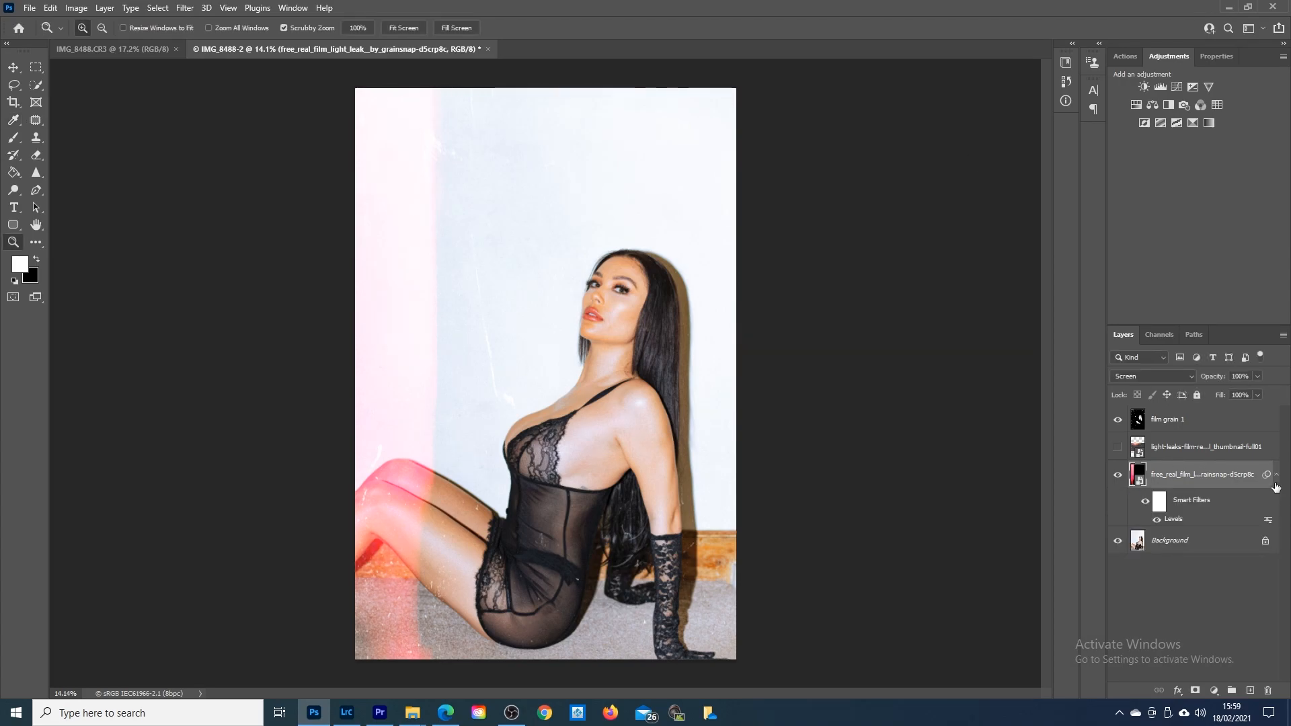
click(1277, 475)
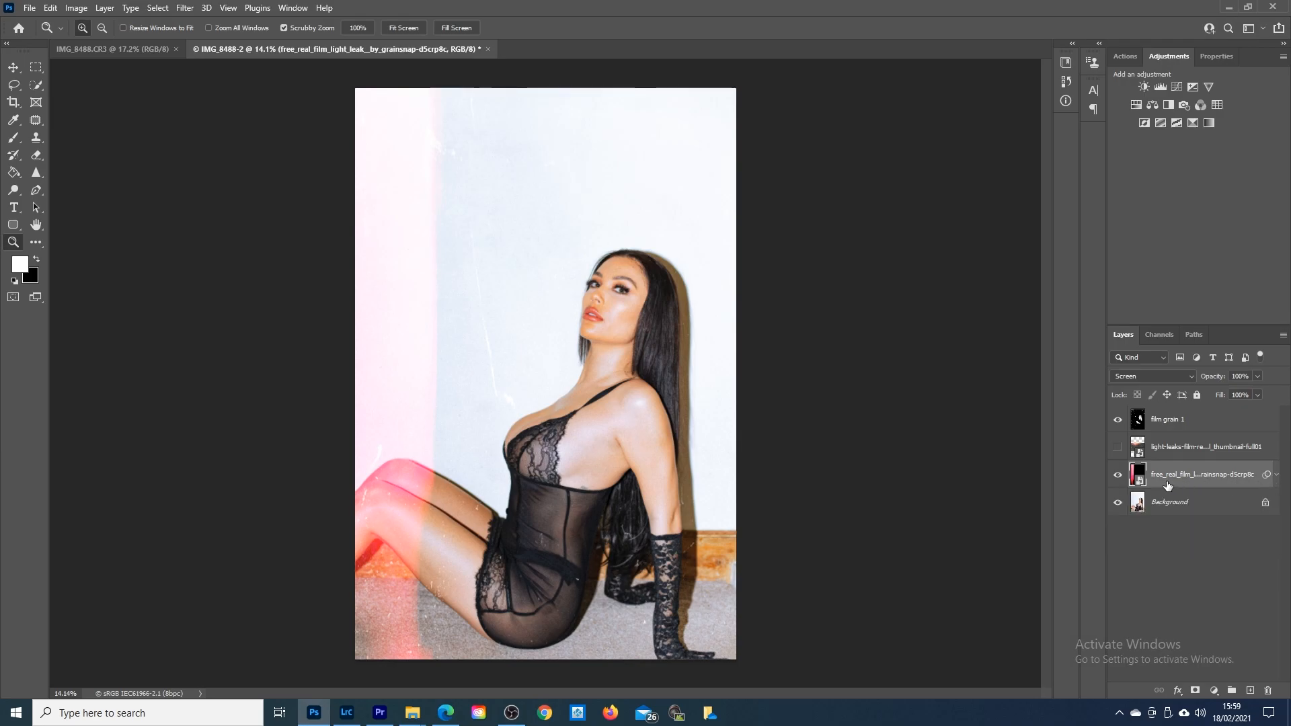
Step: Reopen the light-leak layer's Levels smart filter to review its settings, close it, and collapse the smart filters
click(1277, 475)
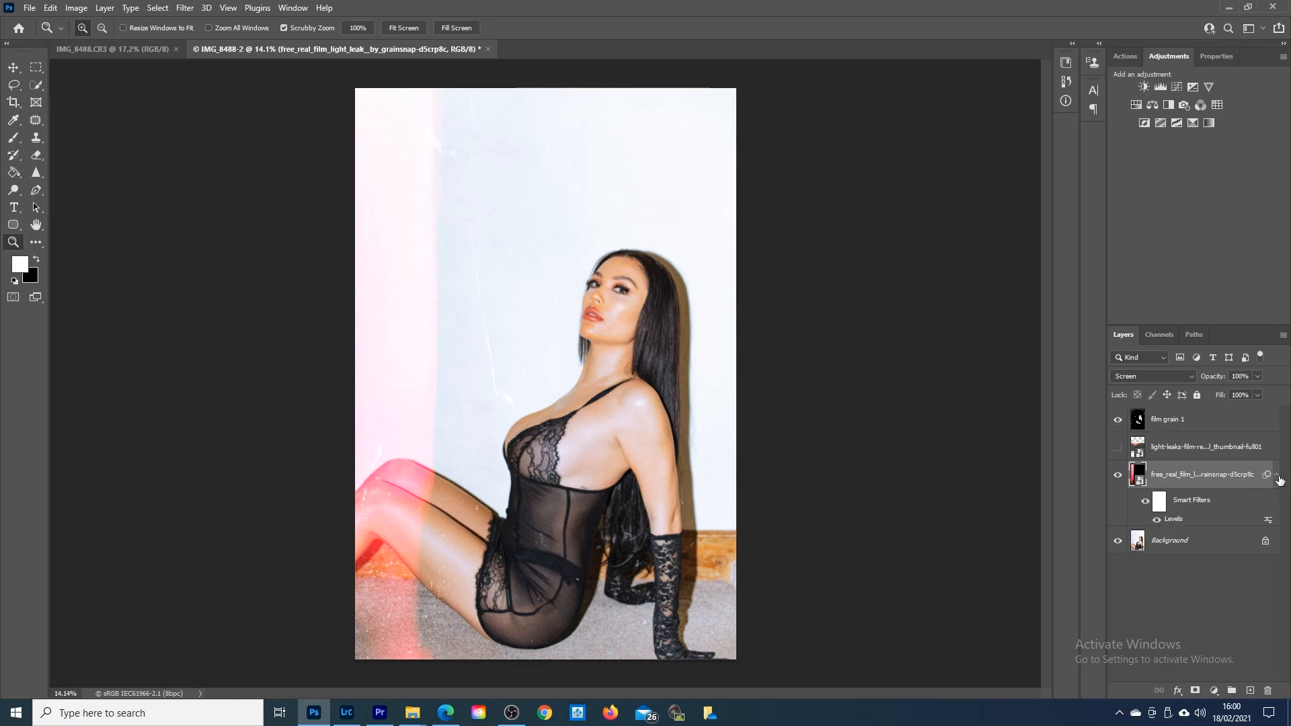
double_click(1196, 520)
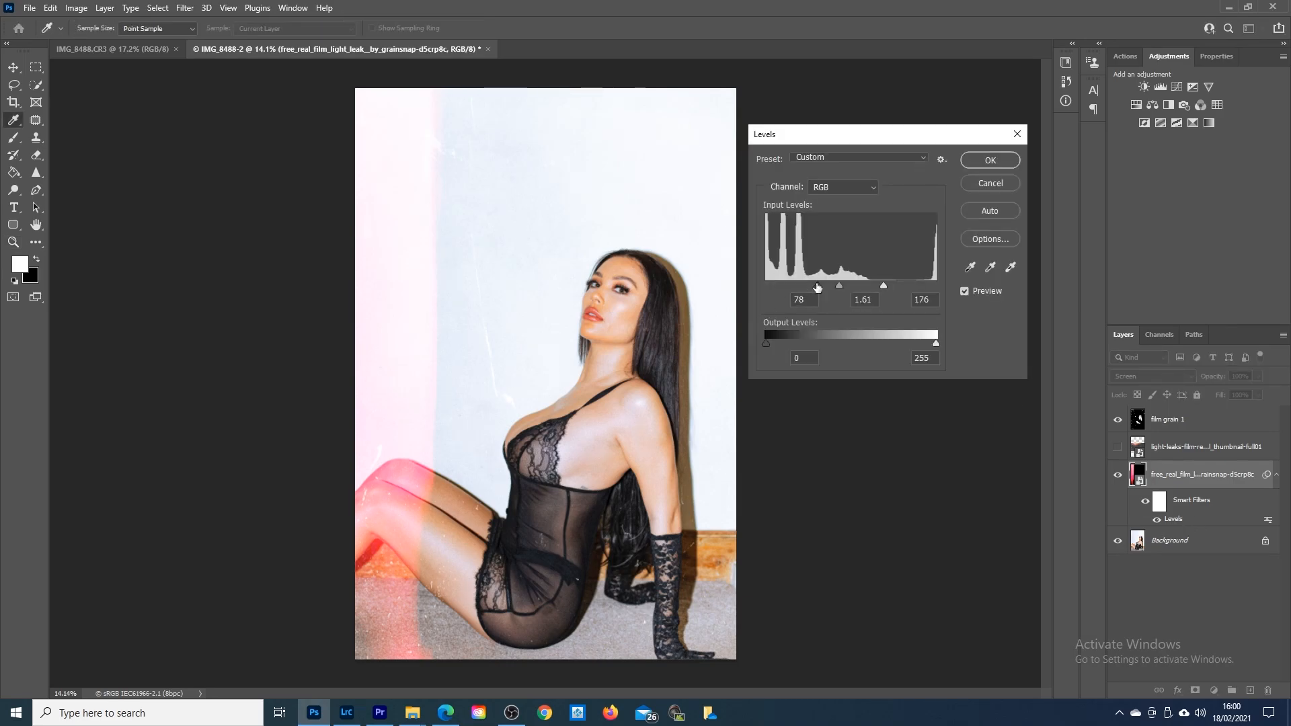
click(976, 160)
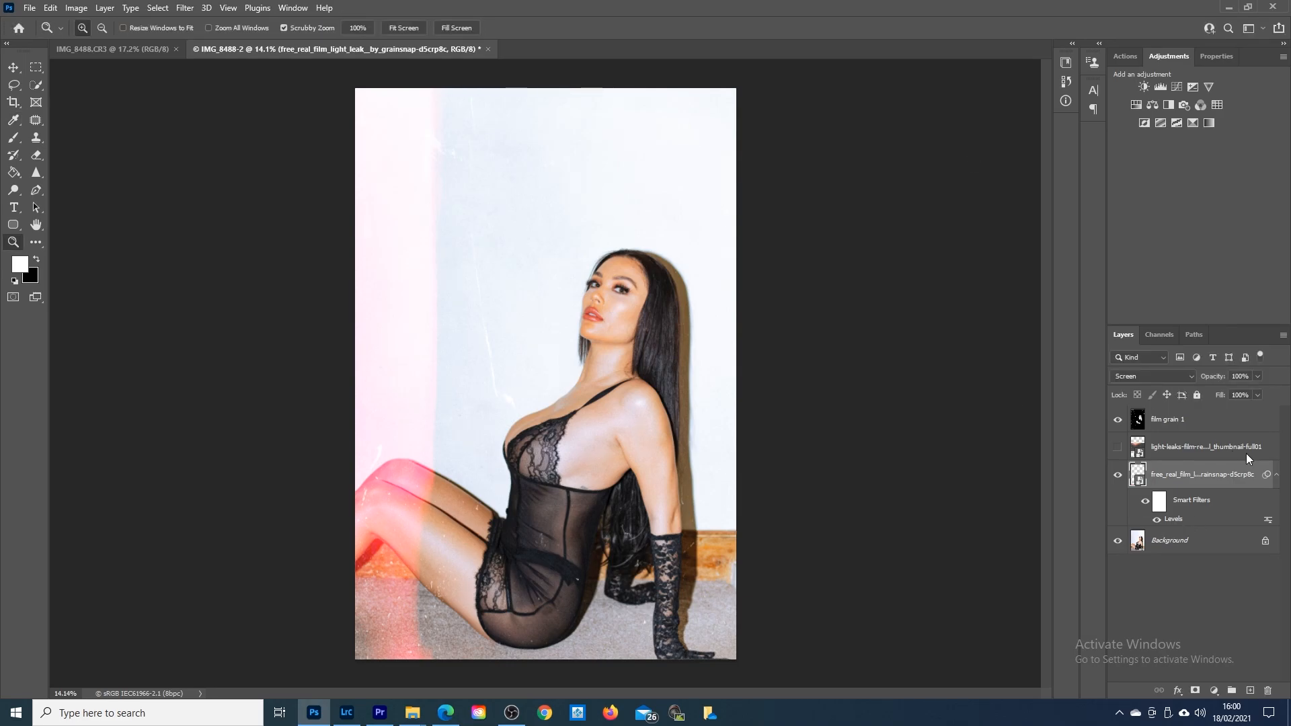
click(1277, 476)
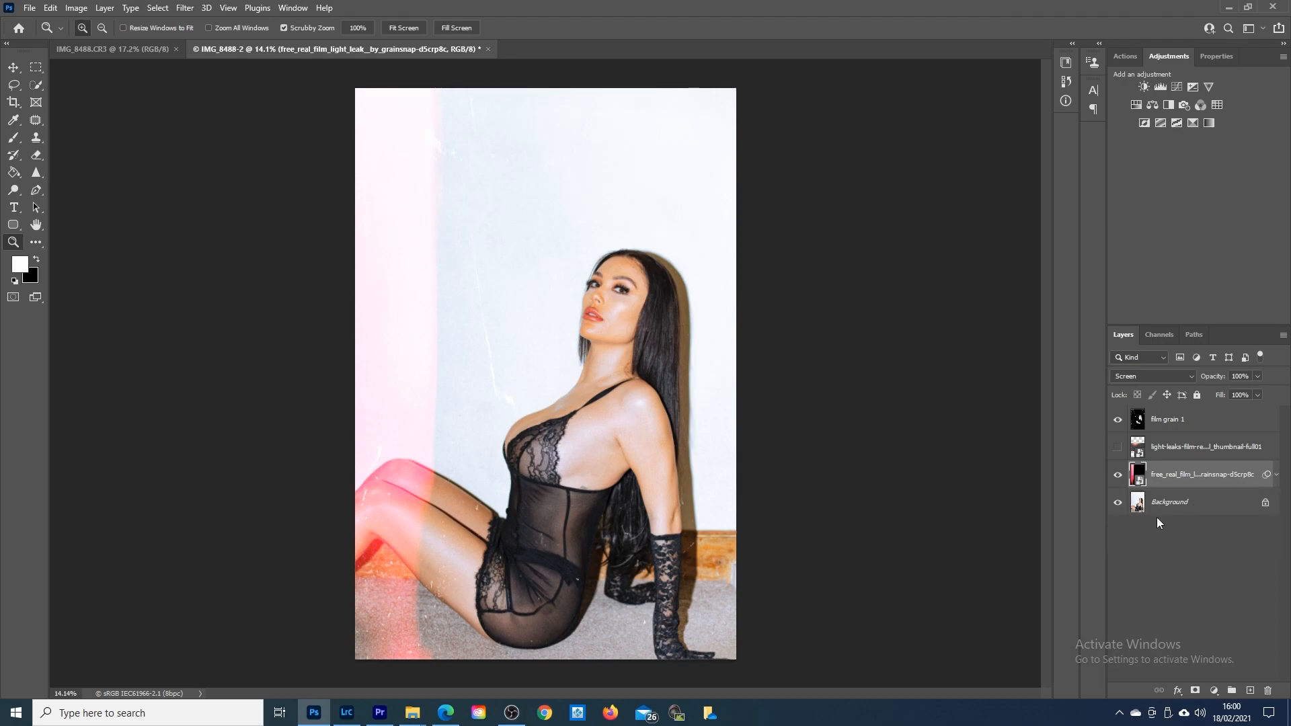
click(1277, 476)
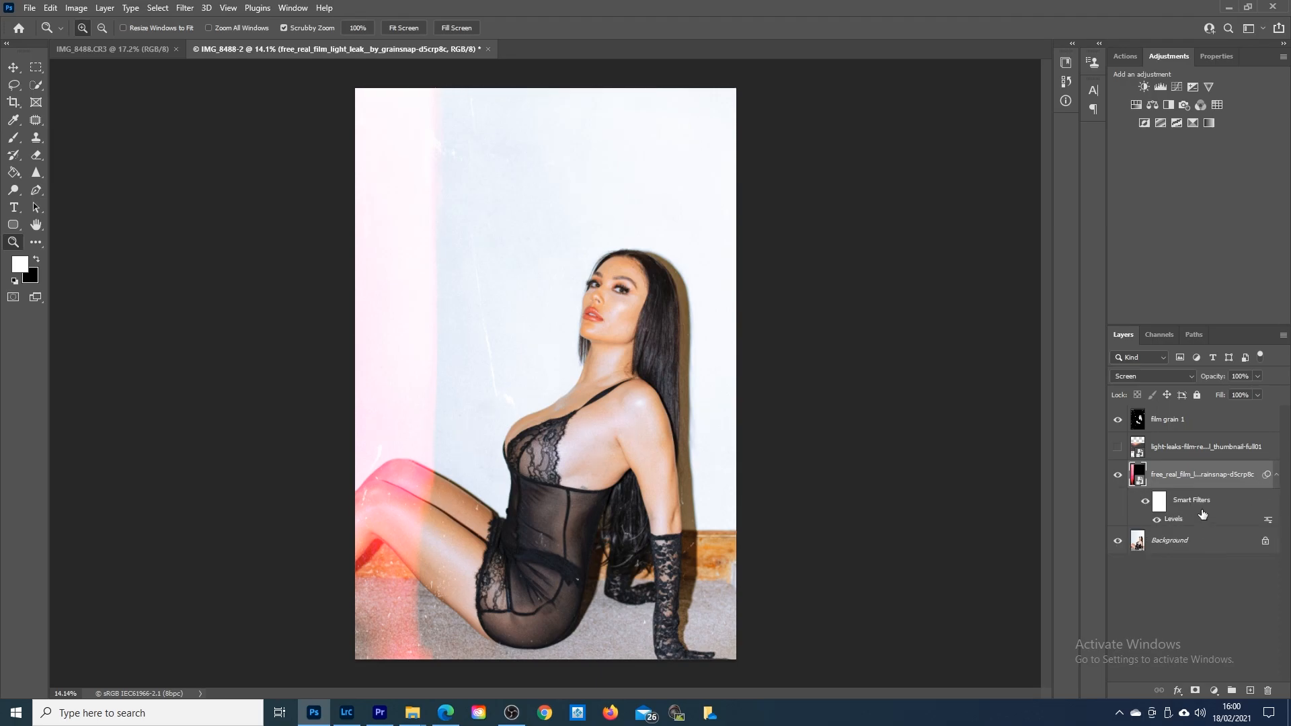
click(1277, 477)
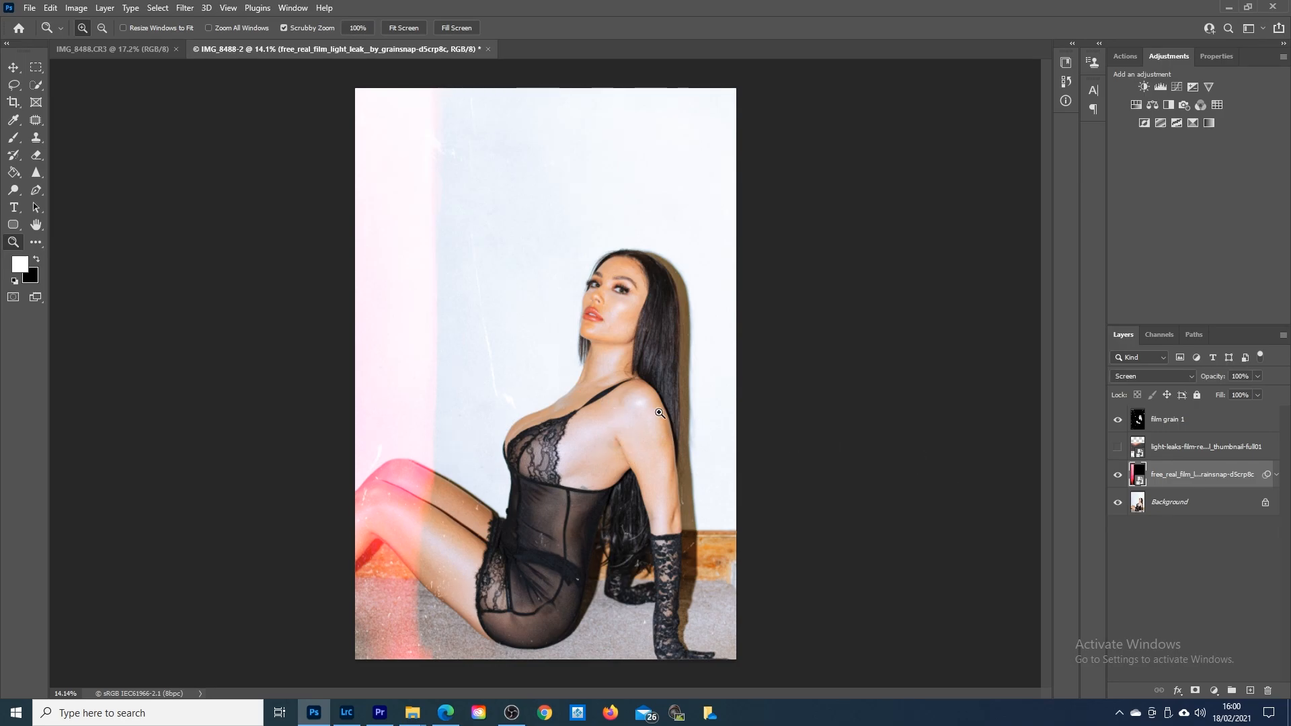
Step: Try duplicating the light-leak layer to strengthen the effect, delete the copy, and look over the whole portrait
key(ctrl+j)
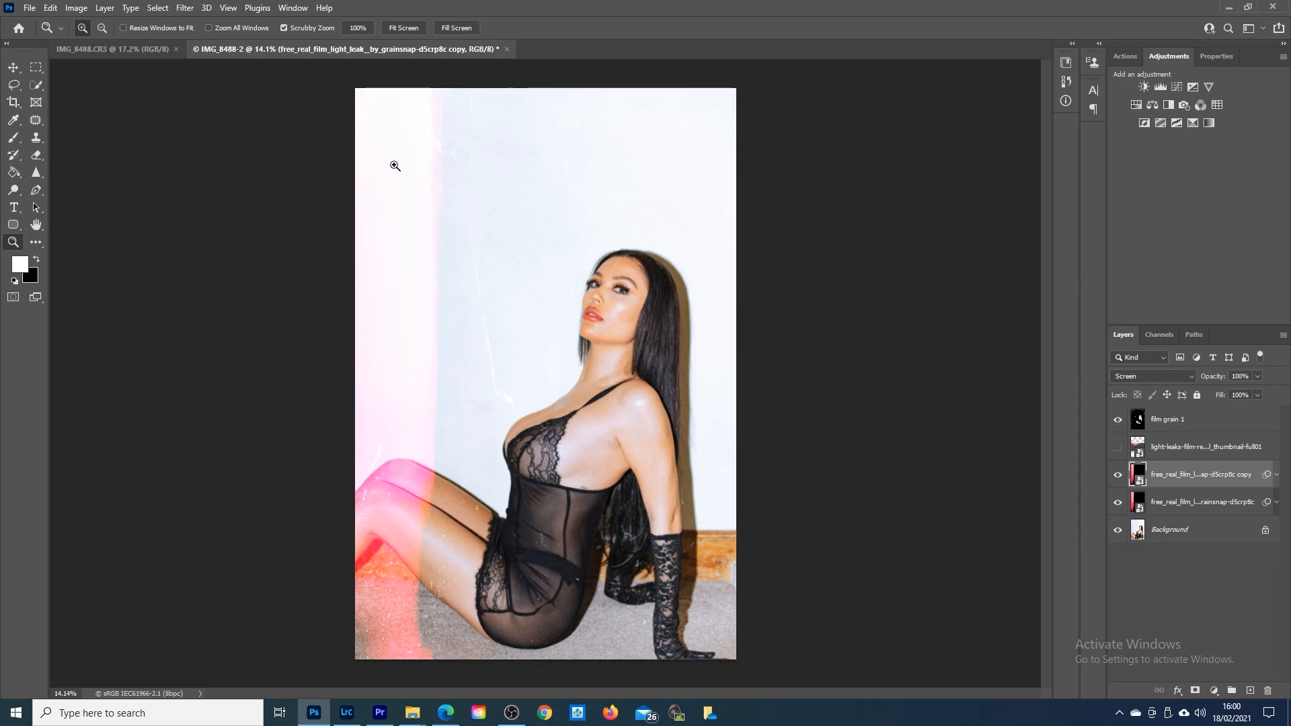
drag(1214, 477, 1270, 691)
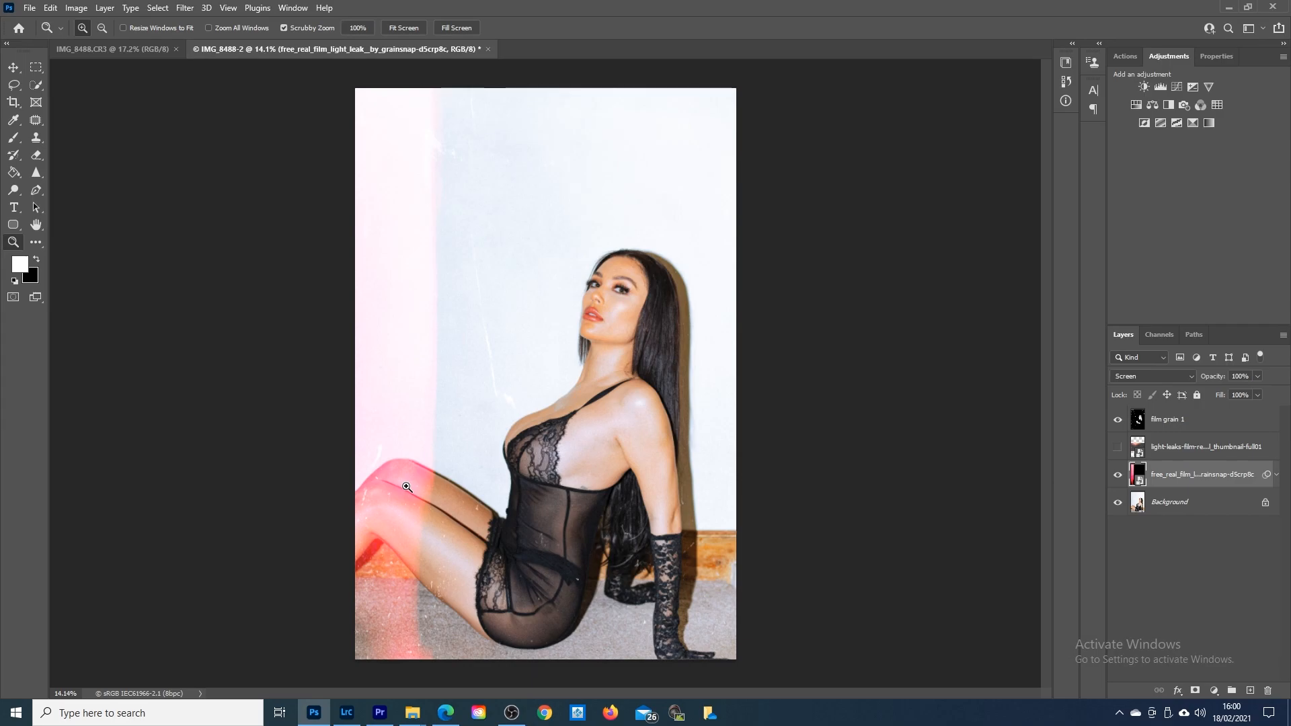
scroll(539, 441, down, 2)
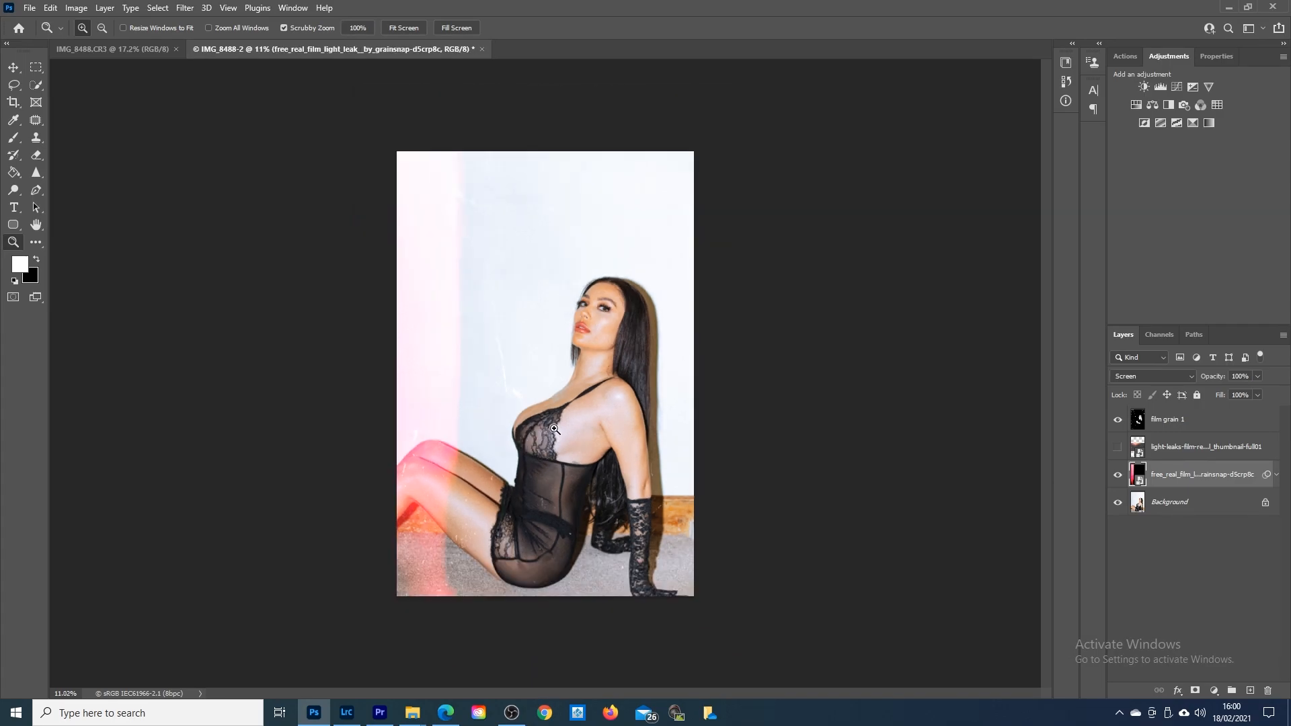
scroll(559, 380, up, 2)
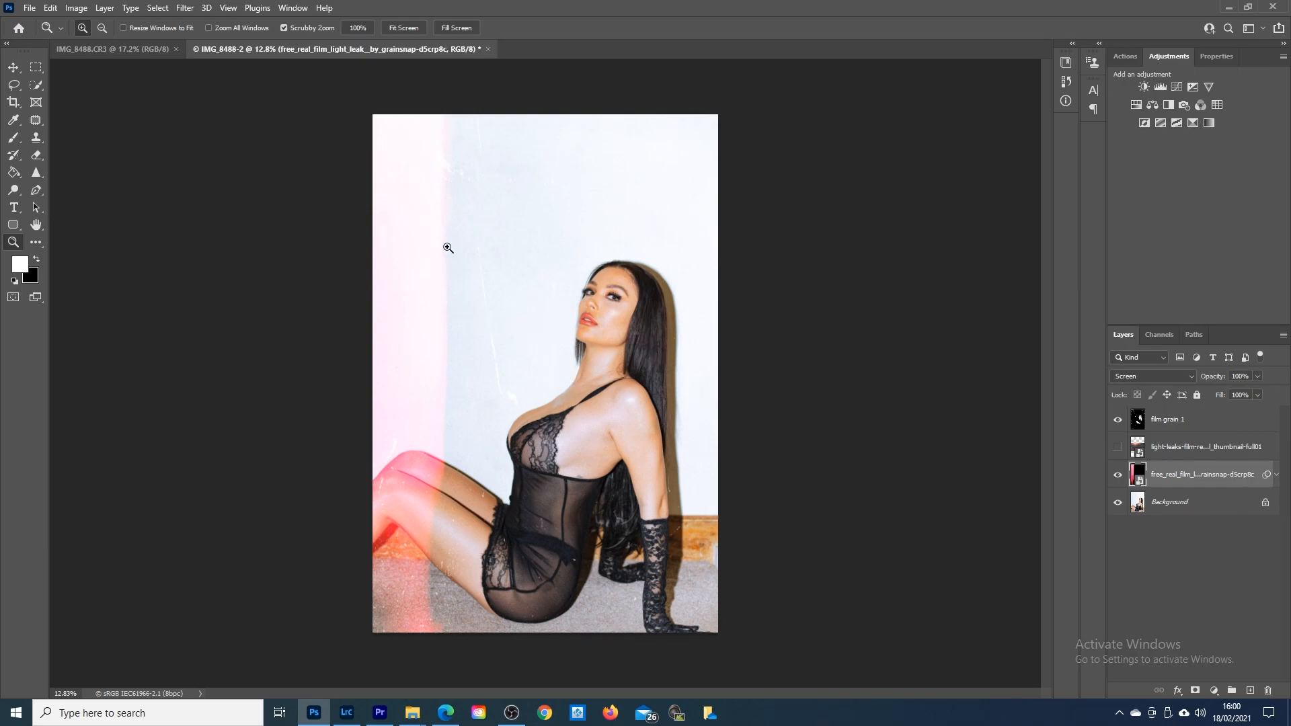
mouse_move(411, 280)
mouse_down()
mouse_move(428, 276)
mouse_move(415, 278)
mouse_up()
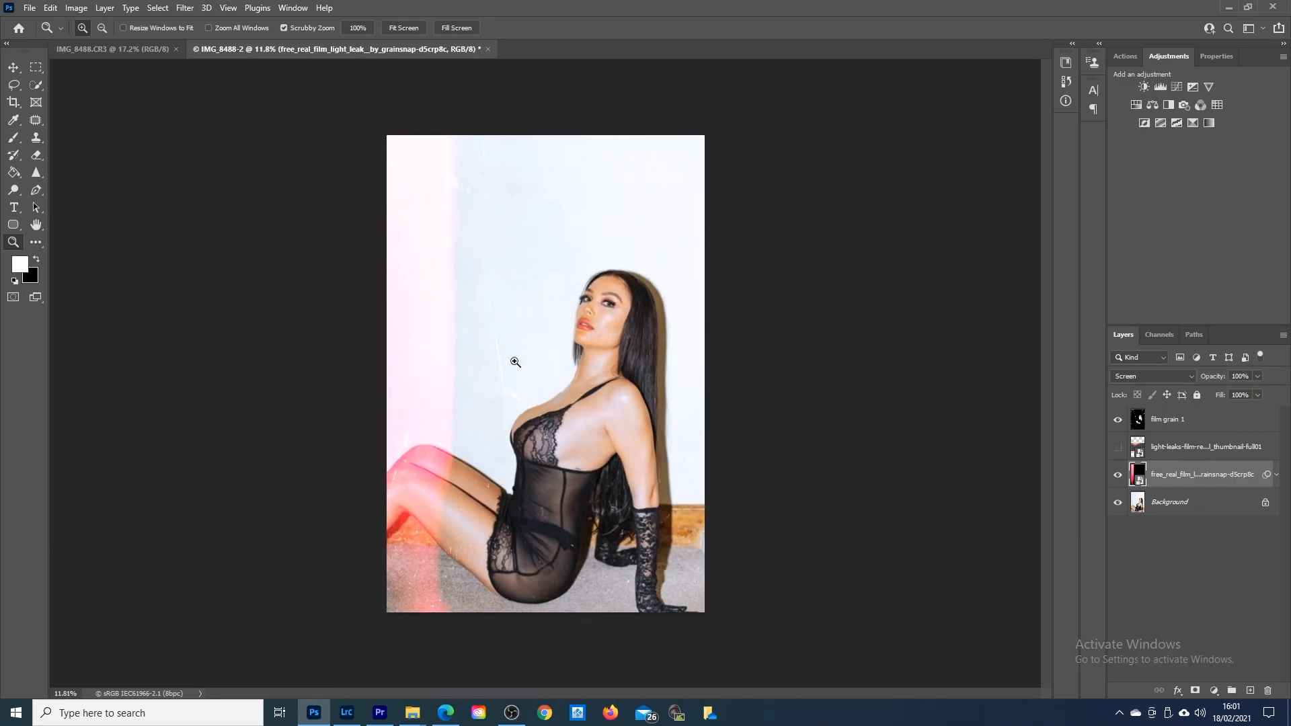
drag(545, 379, 555, 377)
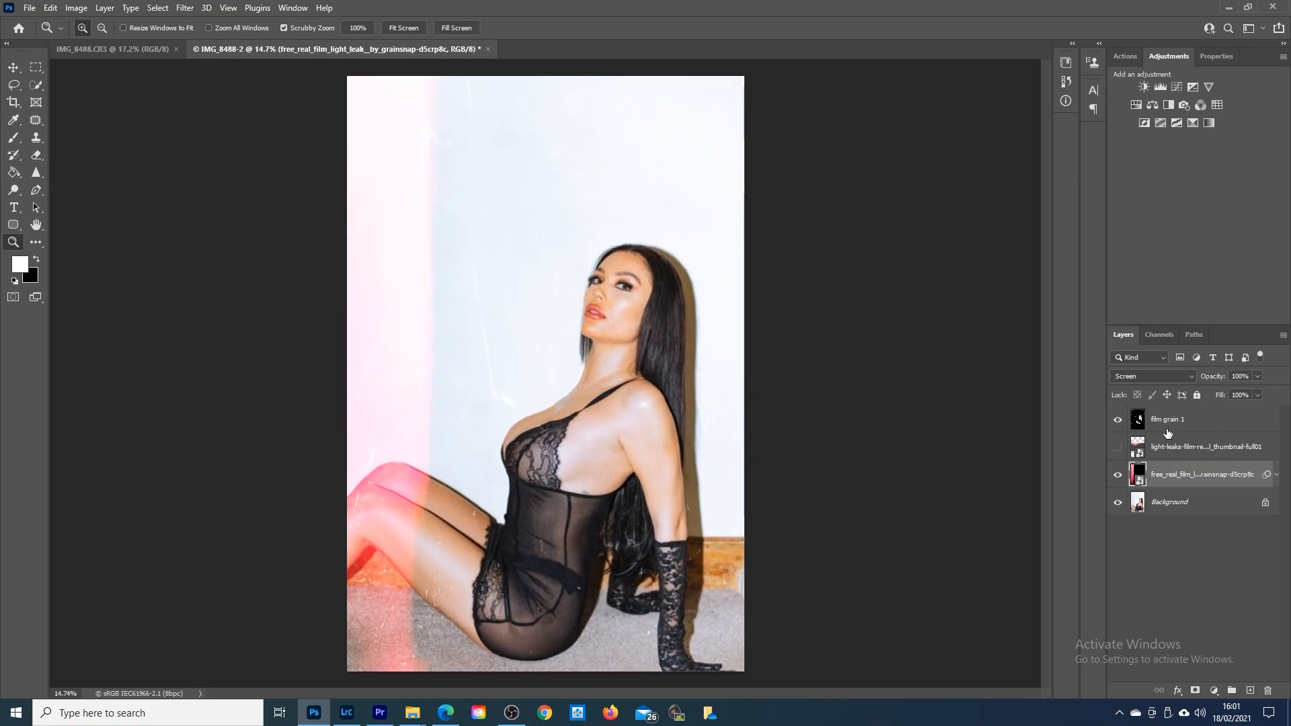
Step: Hide the light-leak layer, flip the film grain layer horizontally and vertically with Free Transform, and apply the transformation
click(1119, 477)
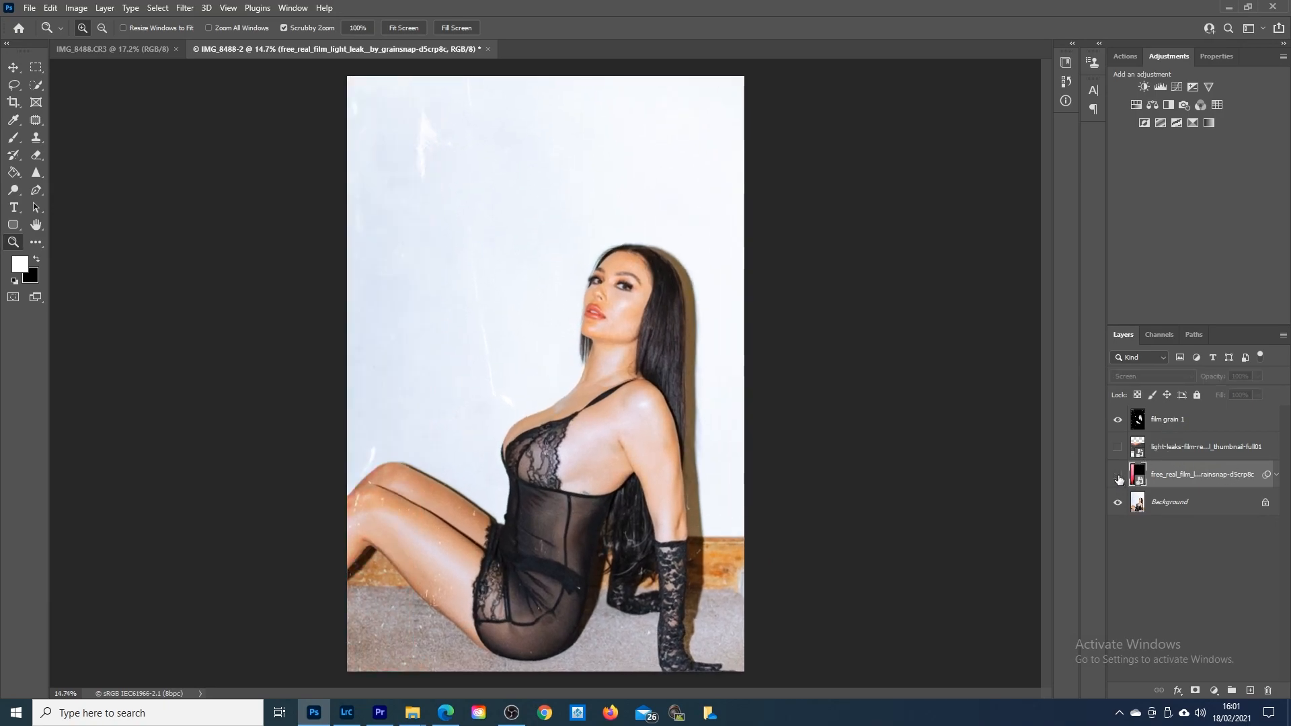
click(1181, 421)
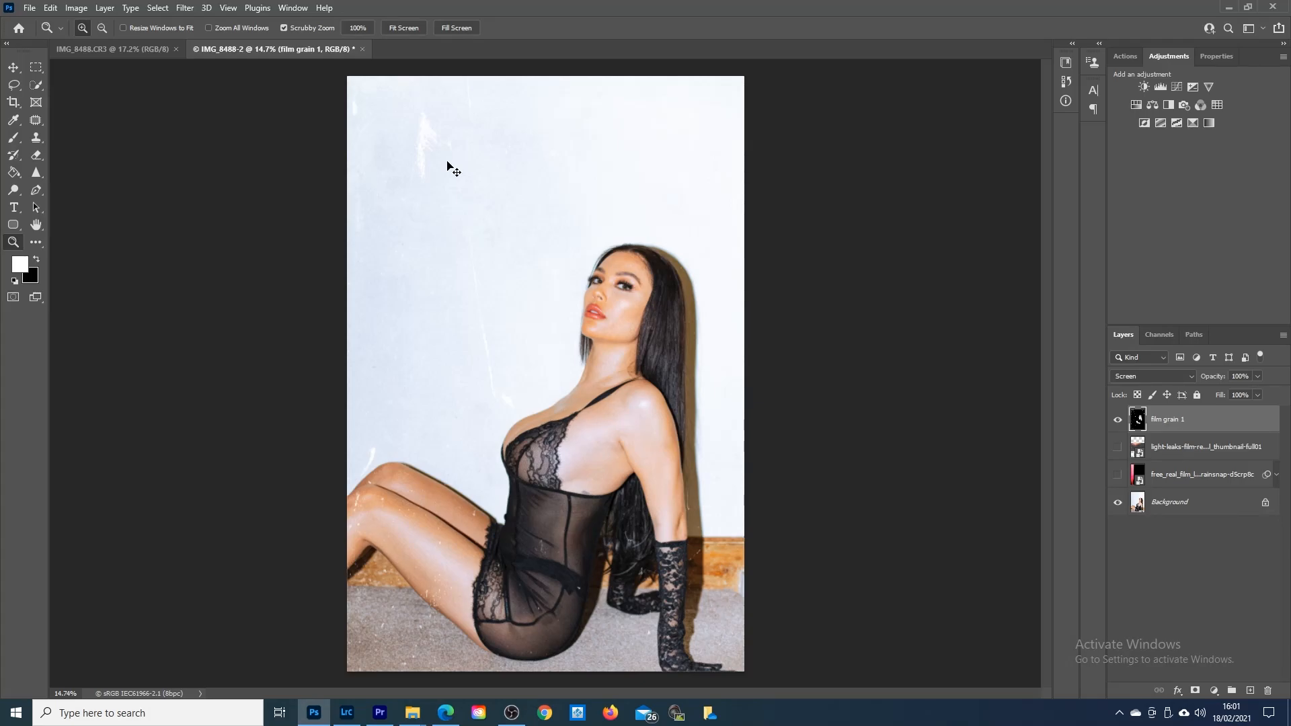
key(ctrl+t)
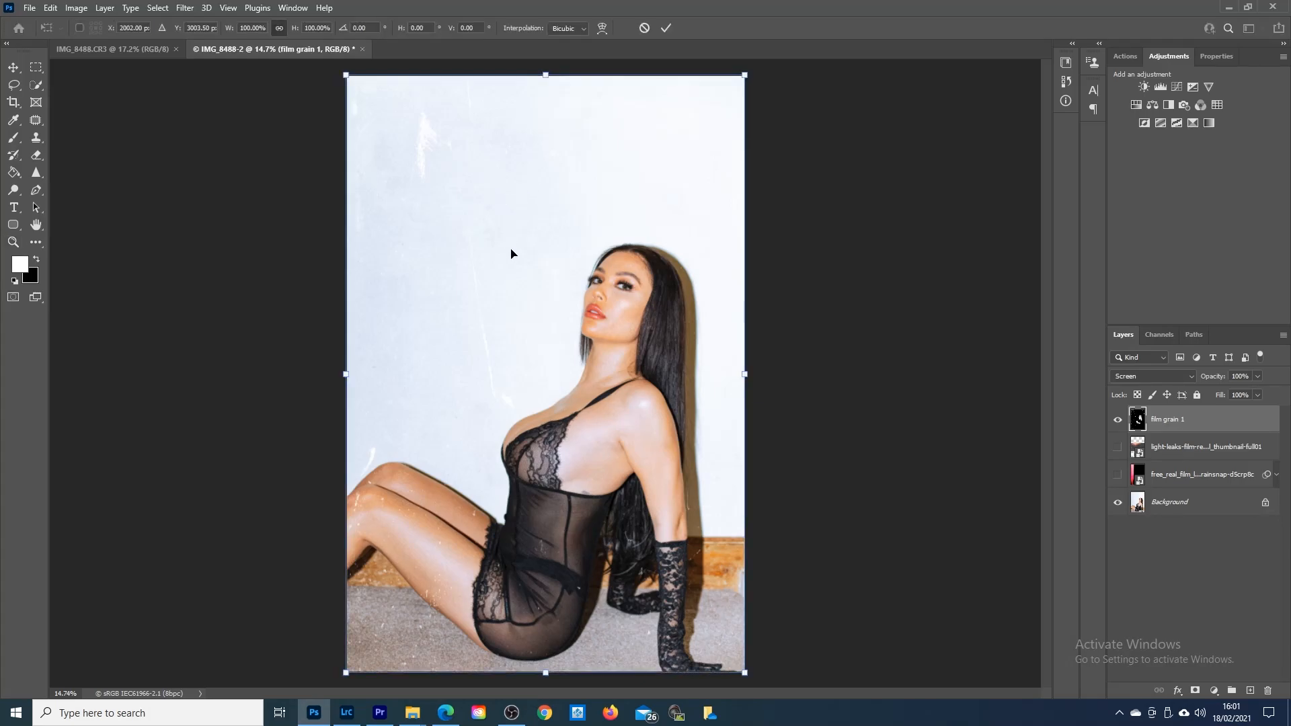
right_click(501, 289)
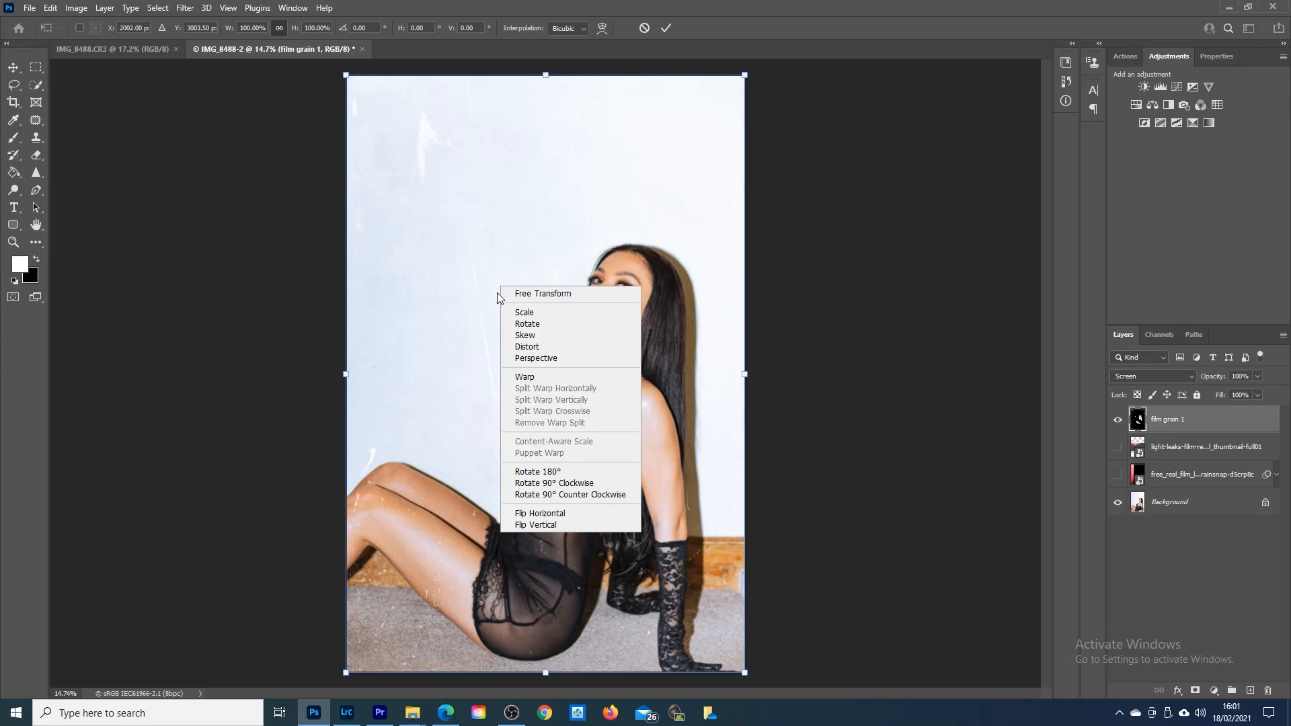
click(538, 515)
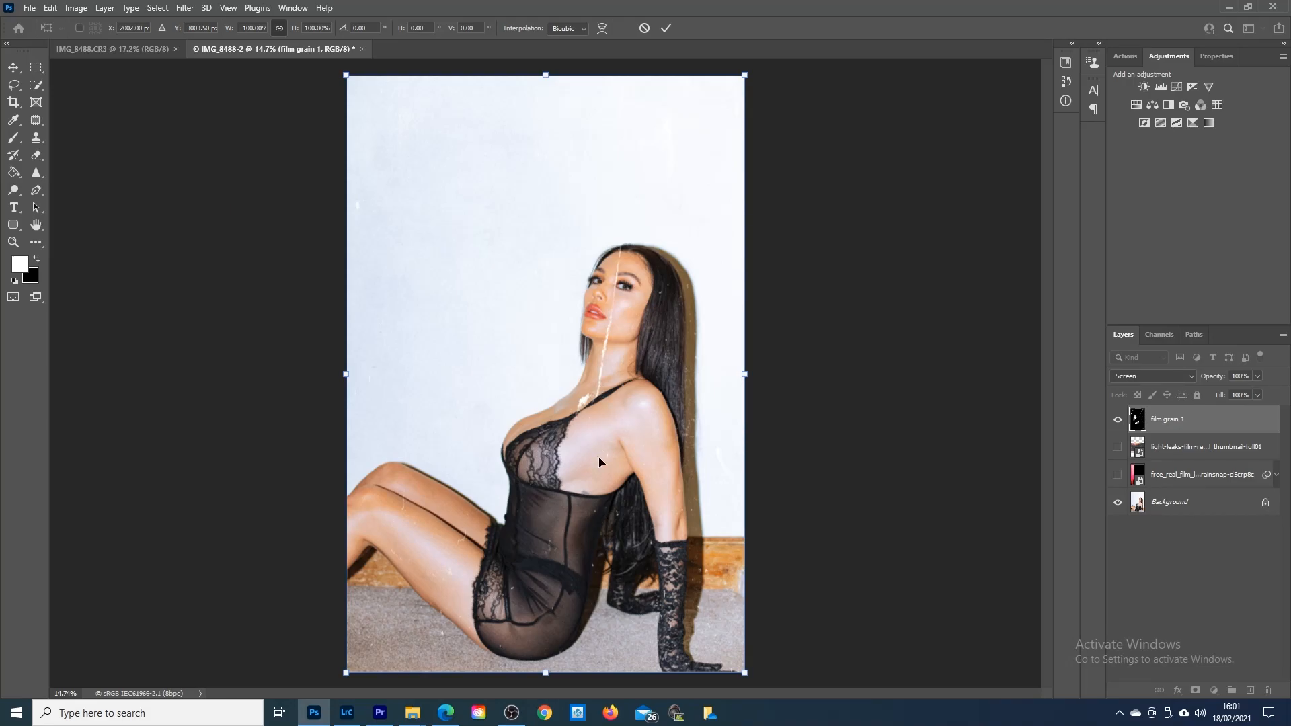
right_click(599, 351)
click(633, 588)
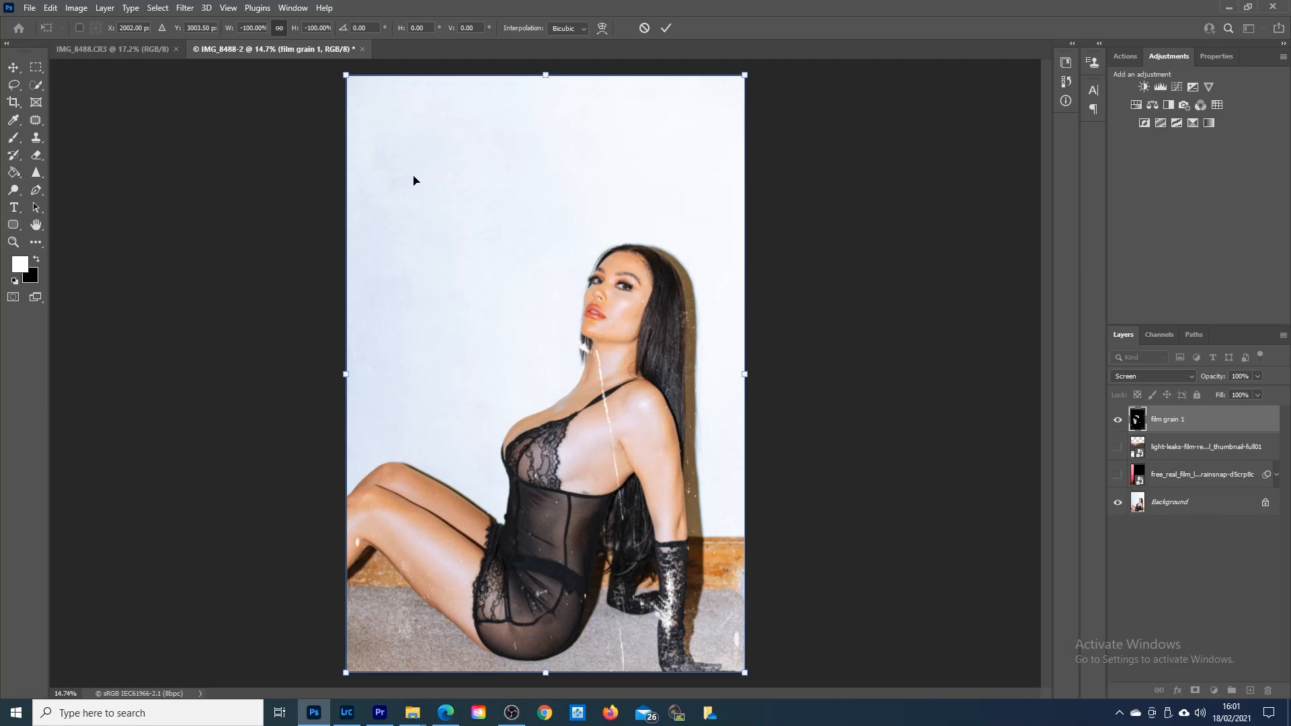
click(666, 28)
key(z)
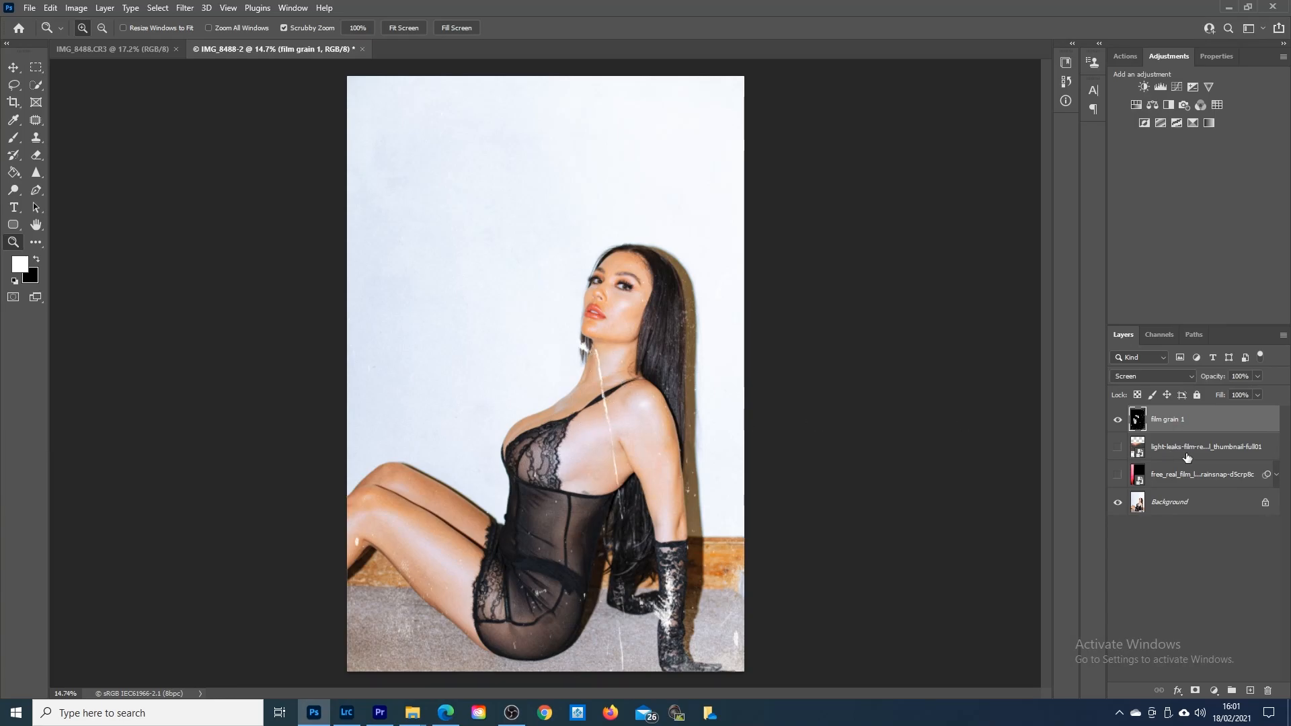
Step: Show the free_real_film_light_leak layer, rotate it to about -125° with Free Transform, and move its red band across the portrait's lower-right area
click(1119, 475)
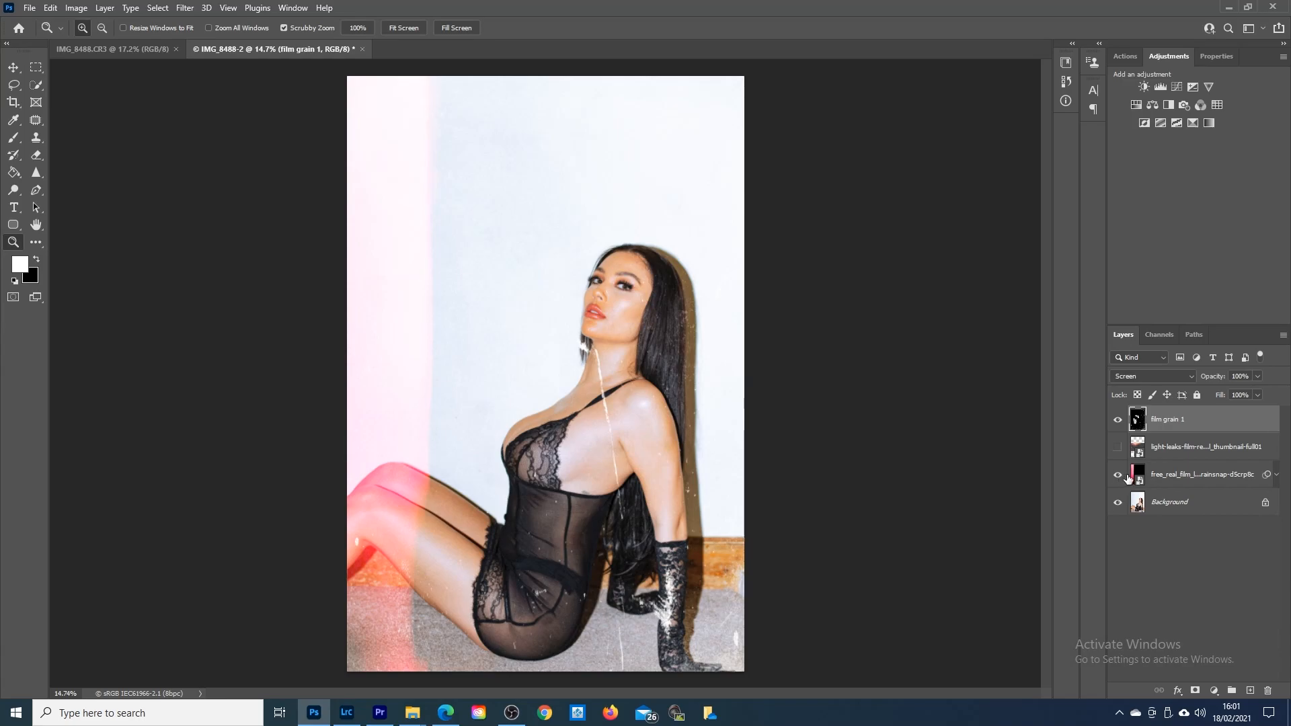
click(1169, 479)
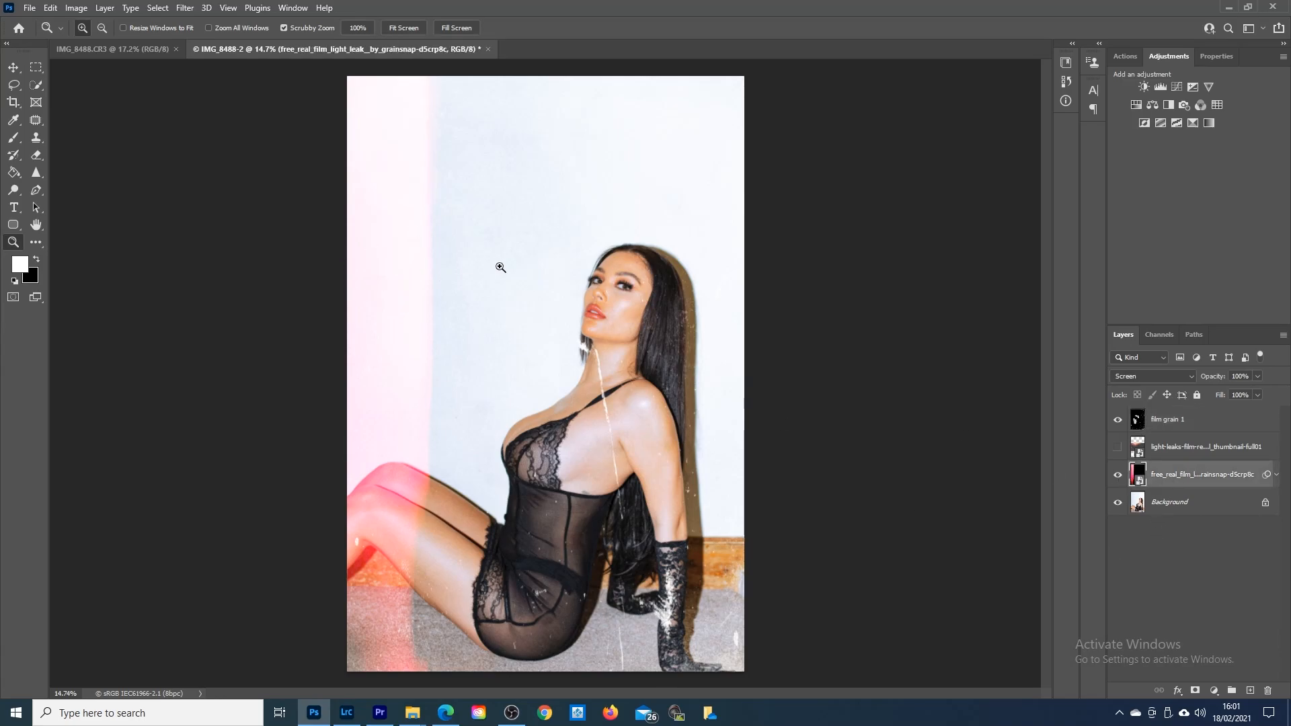
key(ctrl+t)
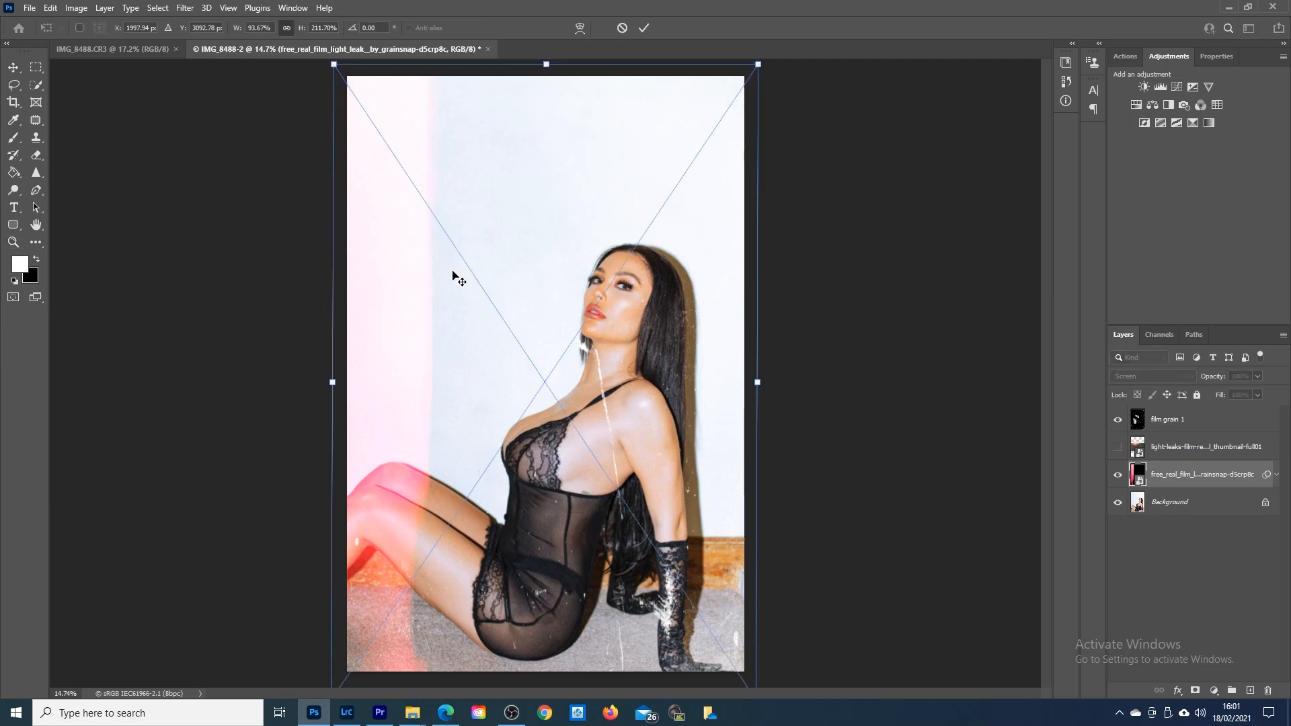
drag(780, 266, 409, 576)
drag(725, 348, 714, 383)
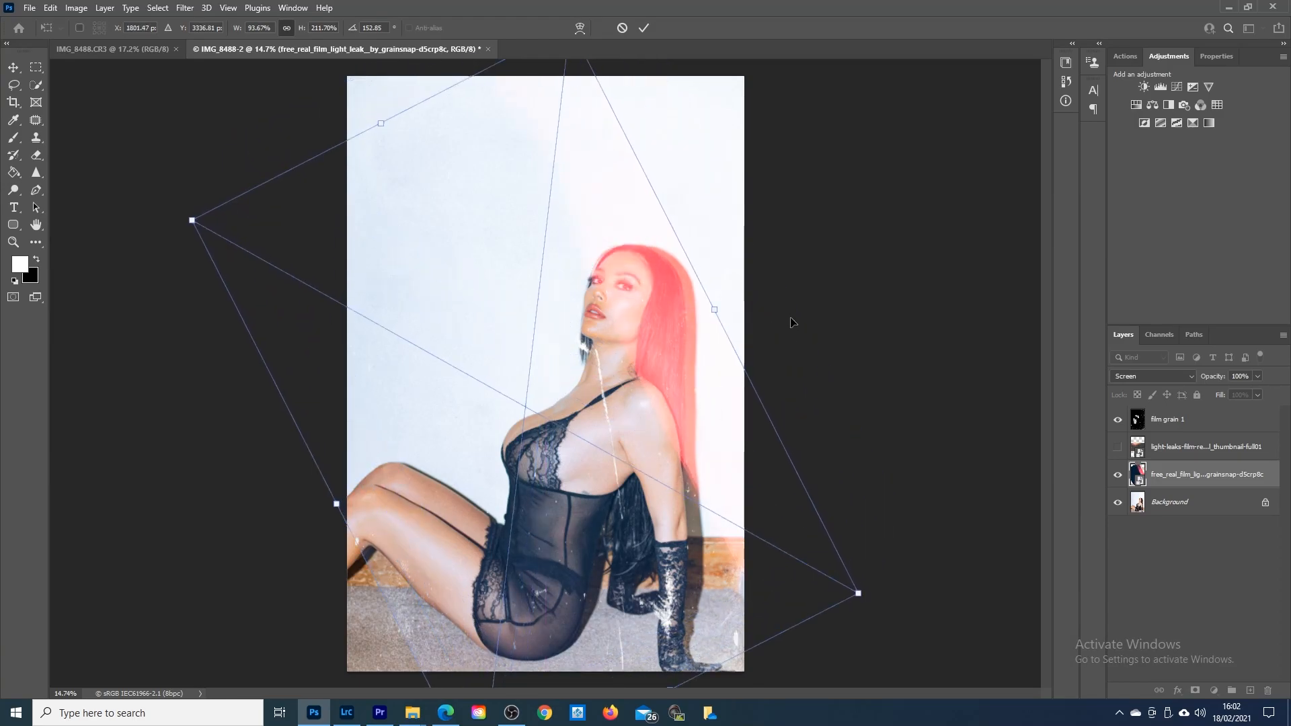
drag(741, 300, 648, 577)
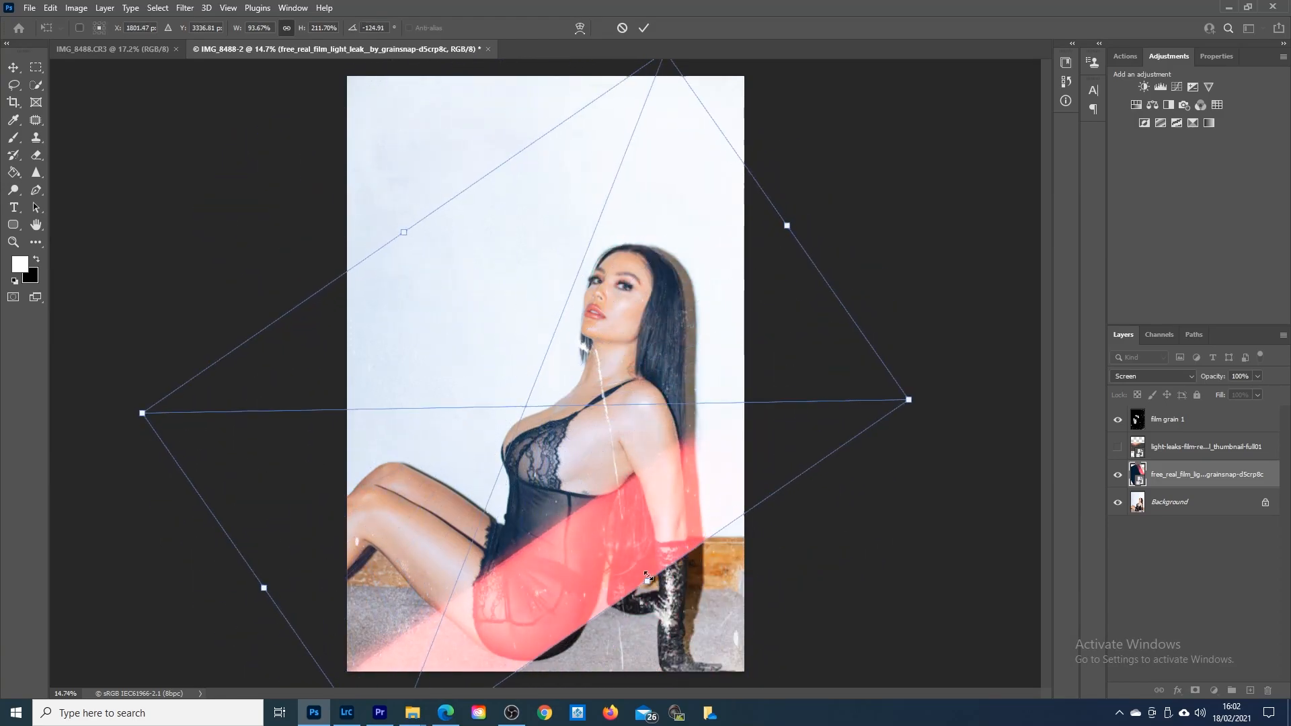
drag(651, 534, 764, 540)
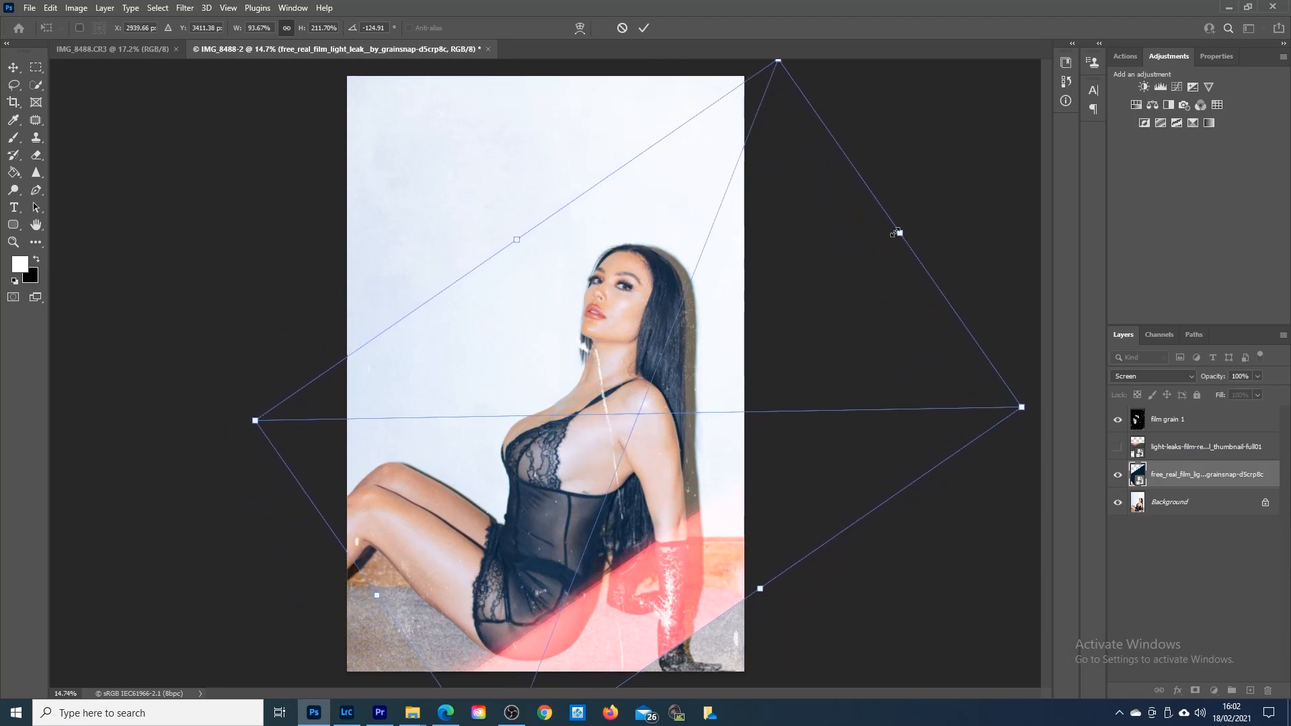
Step: Stretch the light-leak layer to about 140% width and 210% height over the lower-right corner at about -124°, and apply the transformation
drag(862, 266, 737, 394)
drag(590, 571, 667, 540)
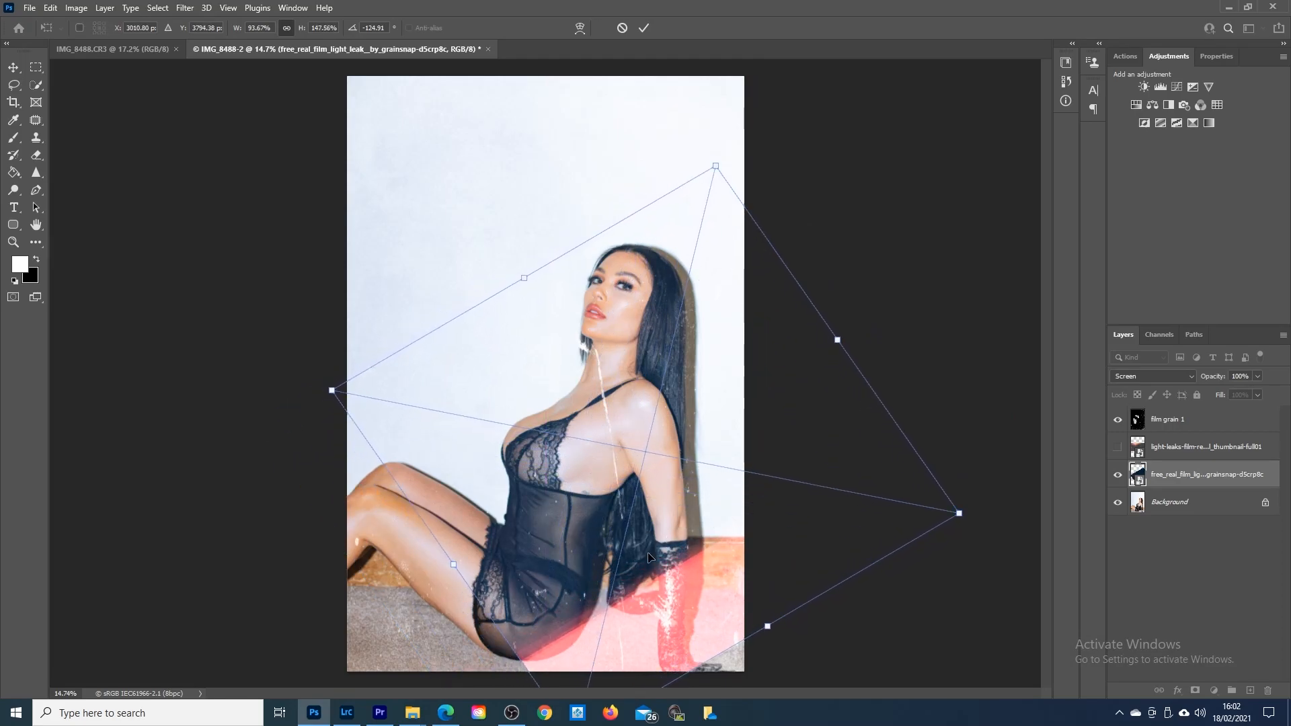
drag(961, 513, 996, 521)
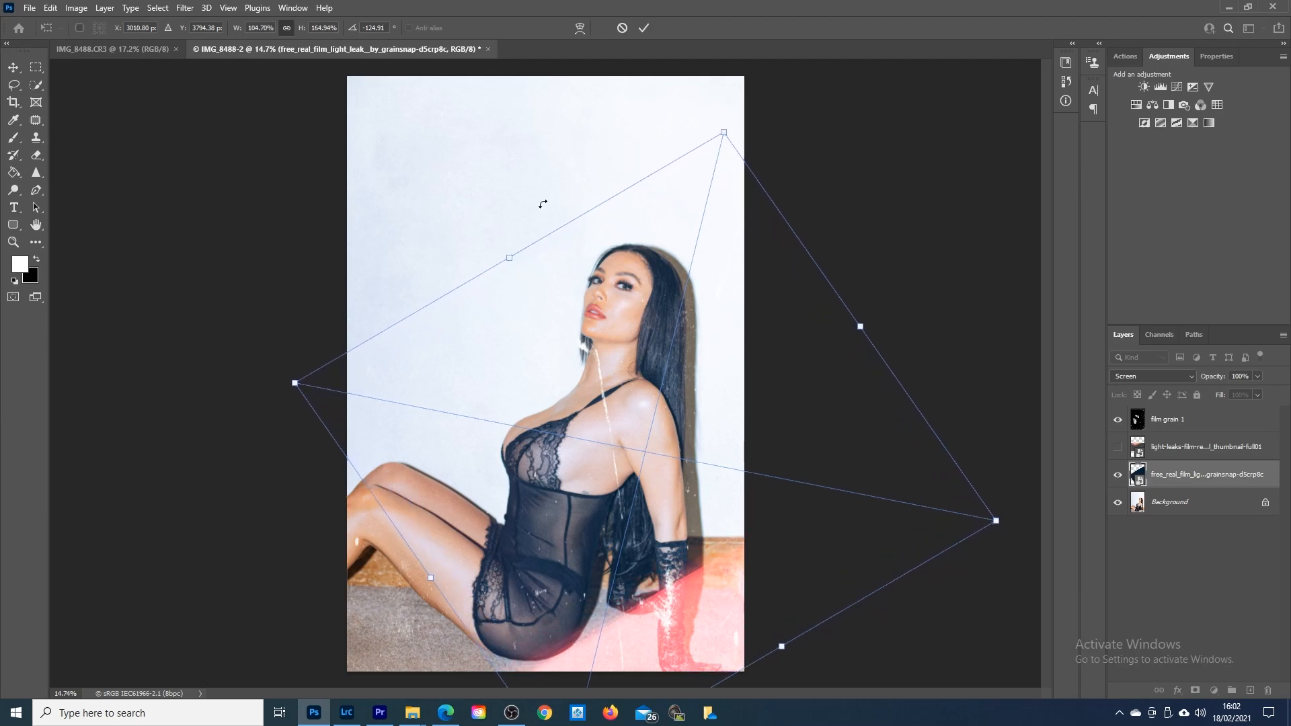
drag(509, 261, 423, 124)
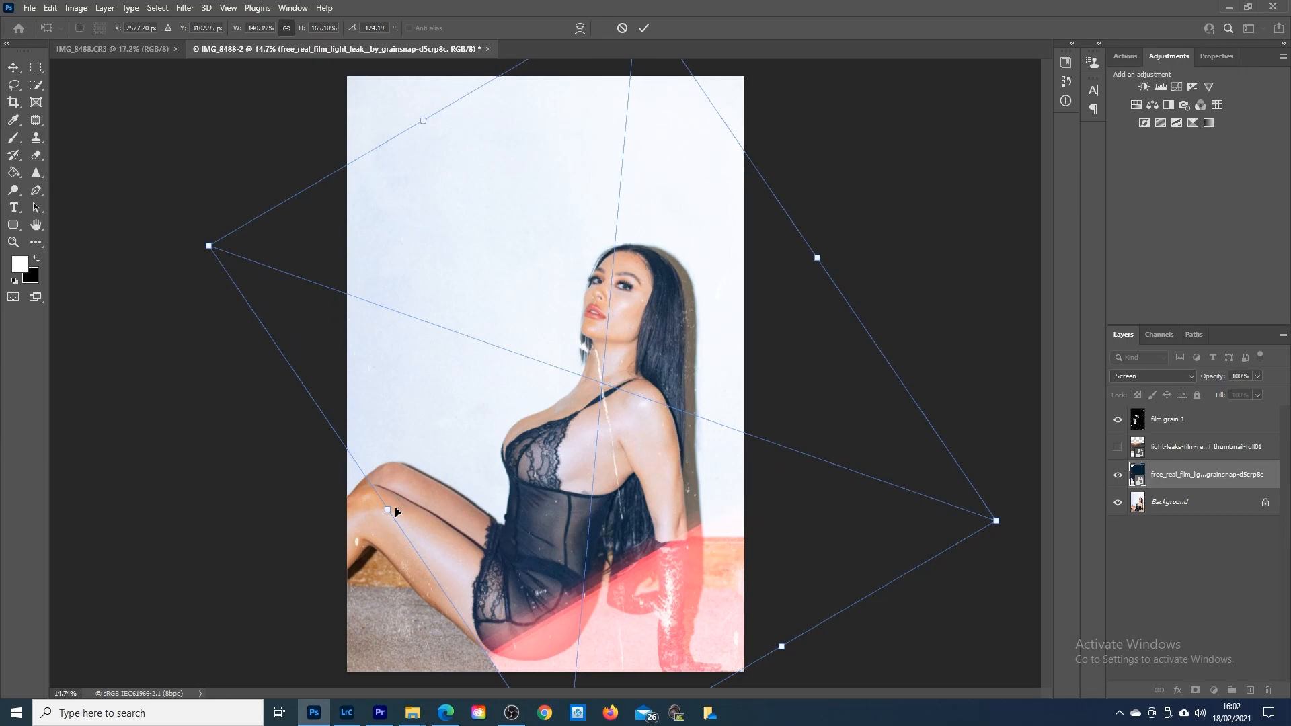
drag(395, 511, 259, 561)
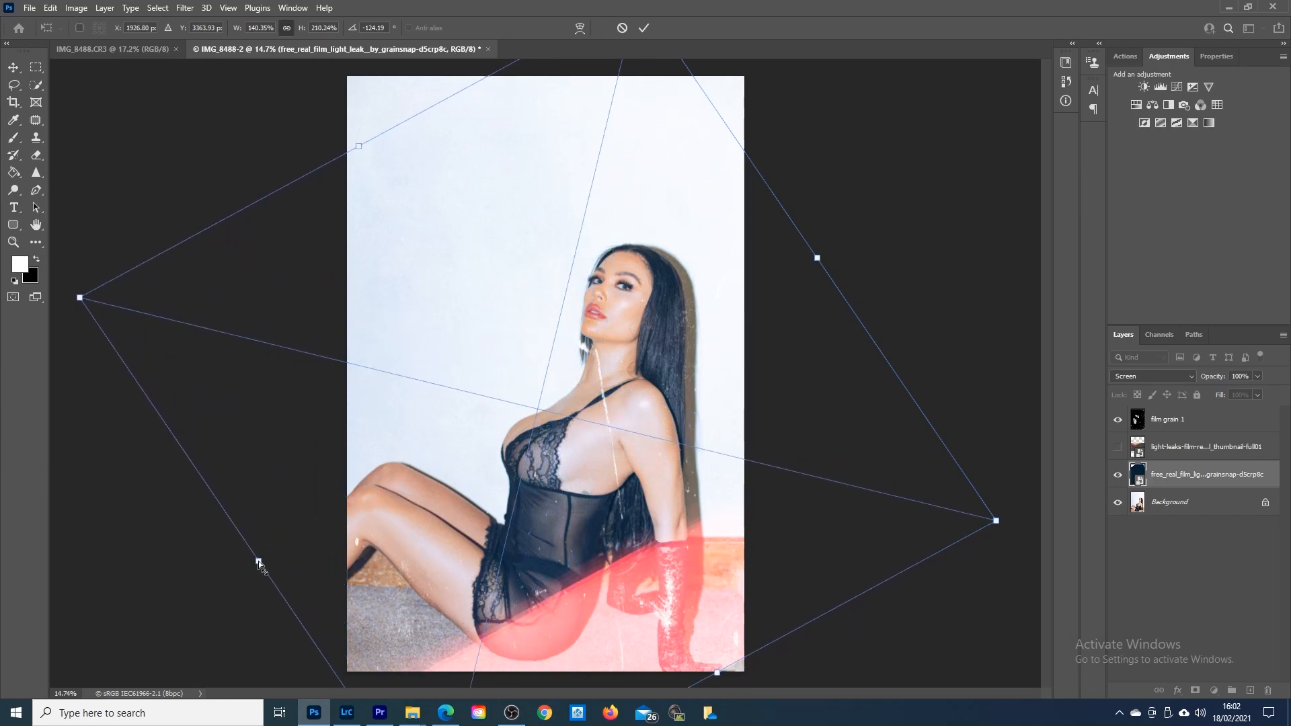
click(644, 28)
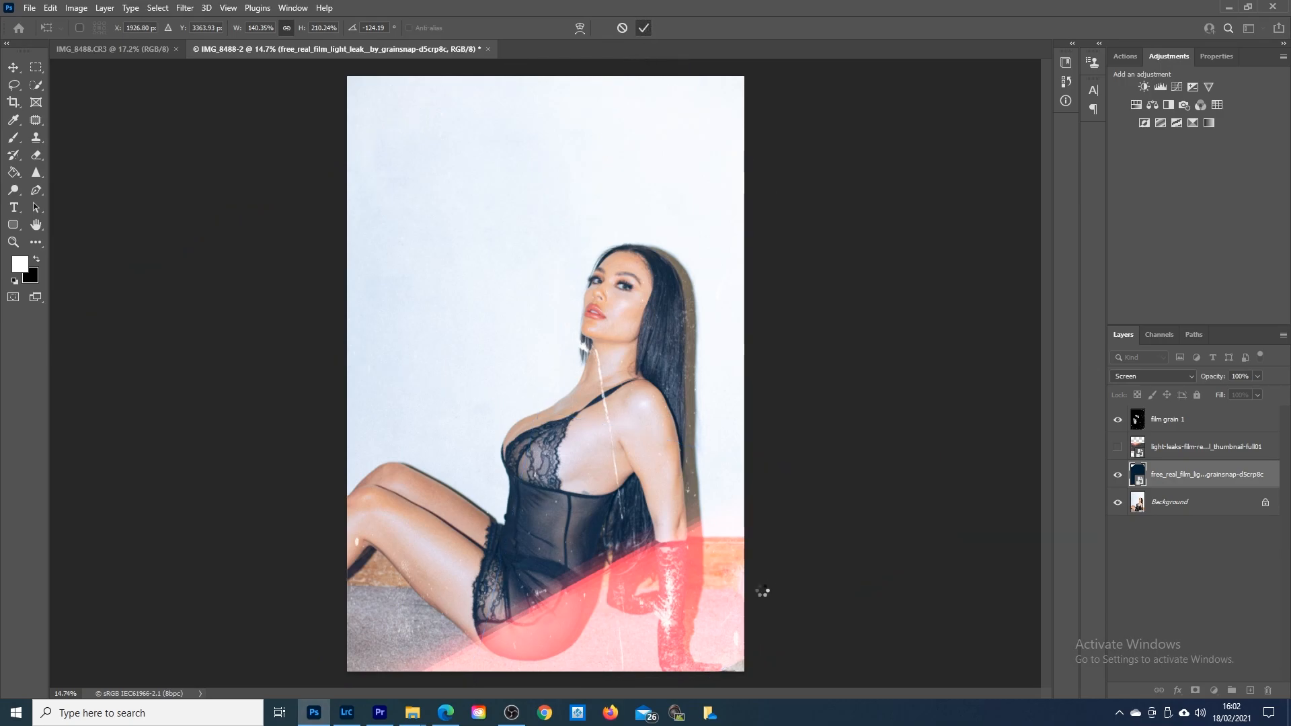
key(z)
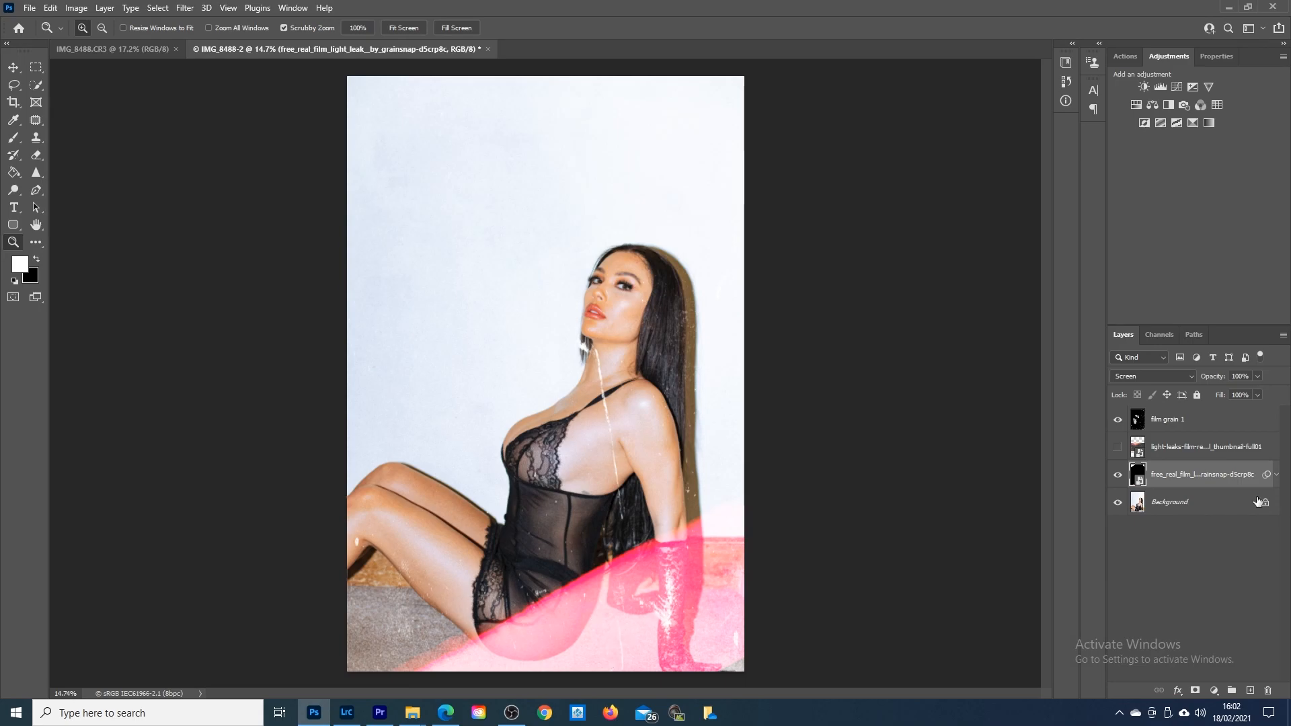
Step: Toggle the red light-leak layer and the light-leaks-film layer to compare both overlays on the portrait, leaving only the red one shown
click(1119, 475)
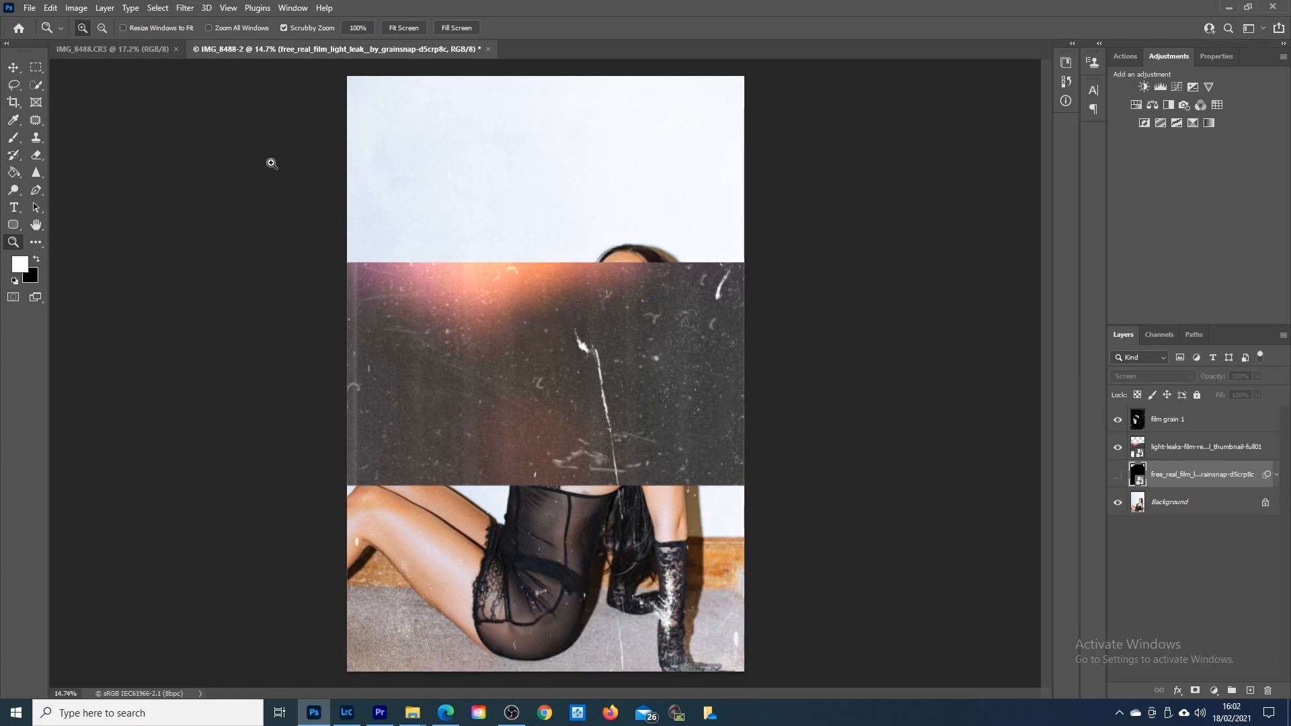
click(1119, 478)
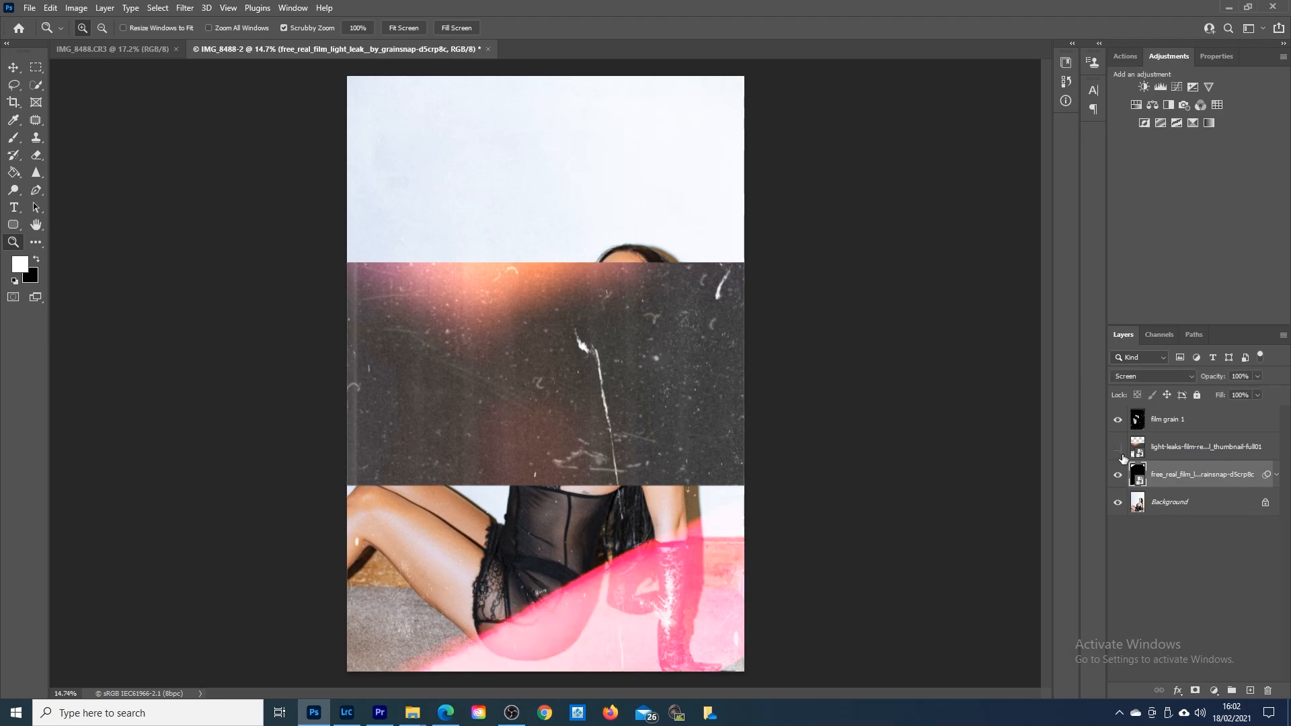
click(1119, 448)
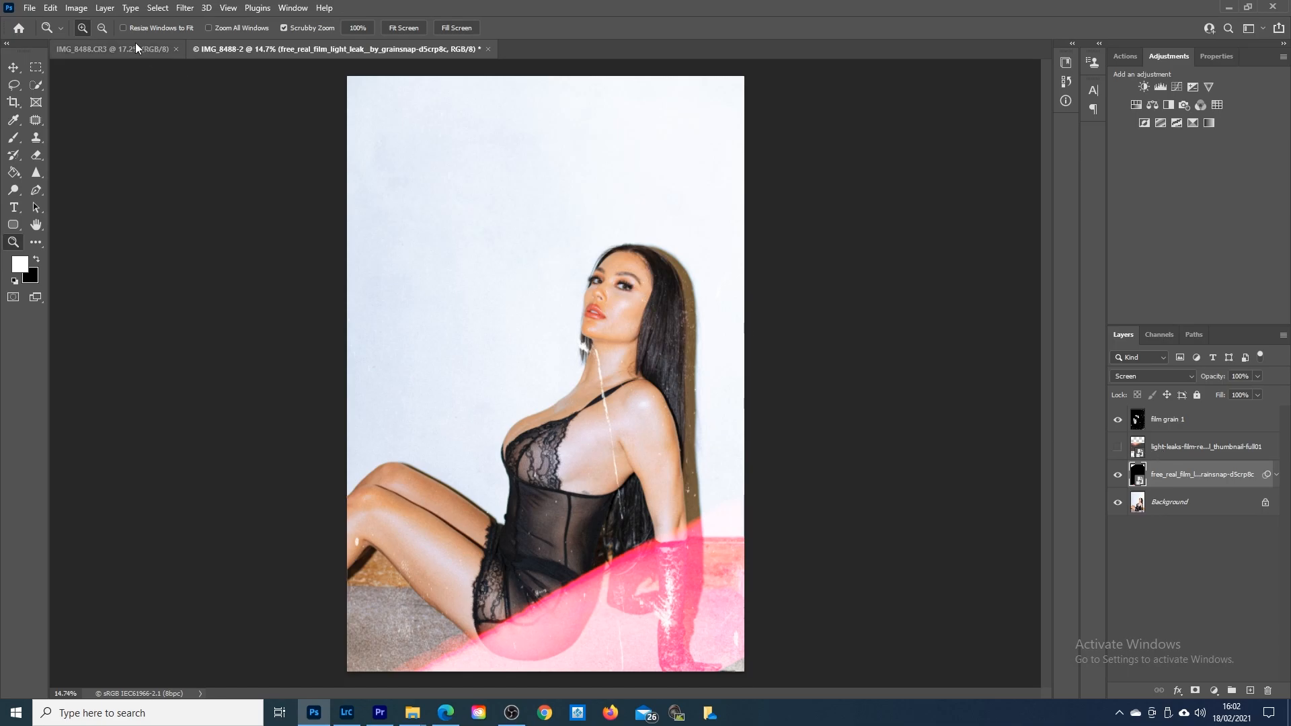
Step: Copy the red light-leak layer from IMG_8488-2 into IMG_8488.CR3 and shift it toward the photo's lower-right corner with Free Transform
click(110, 48)
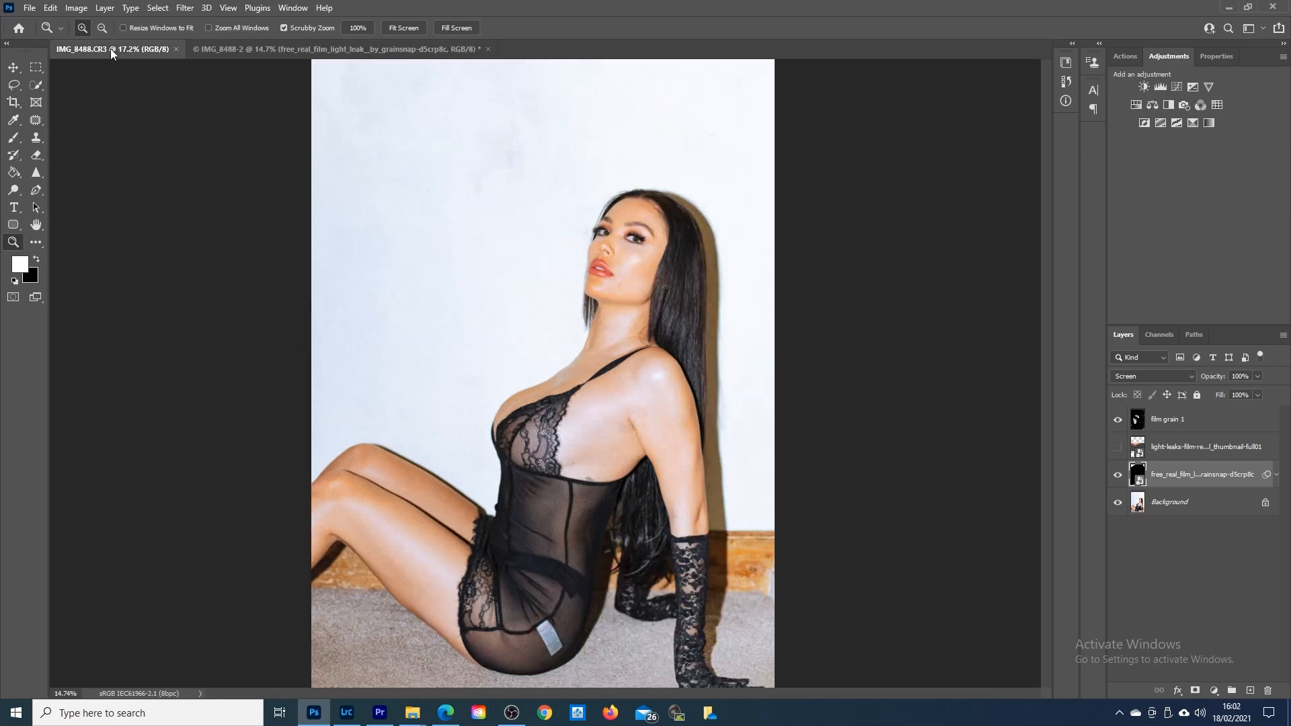
scroll(644, 317, down, 1)
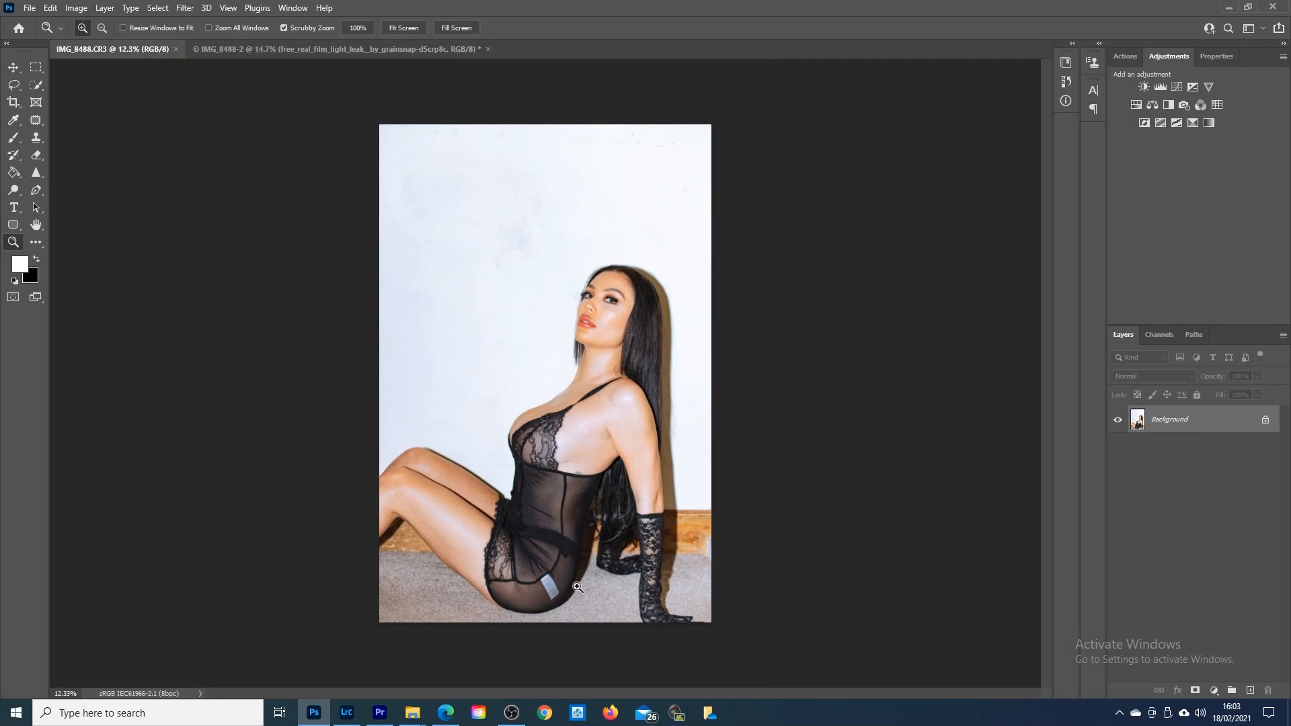
click(316, 50)
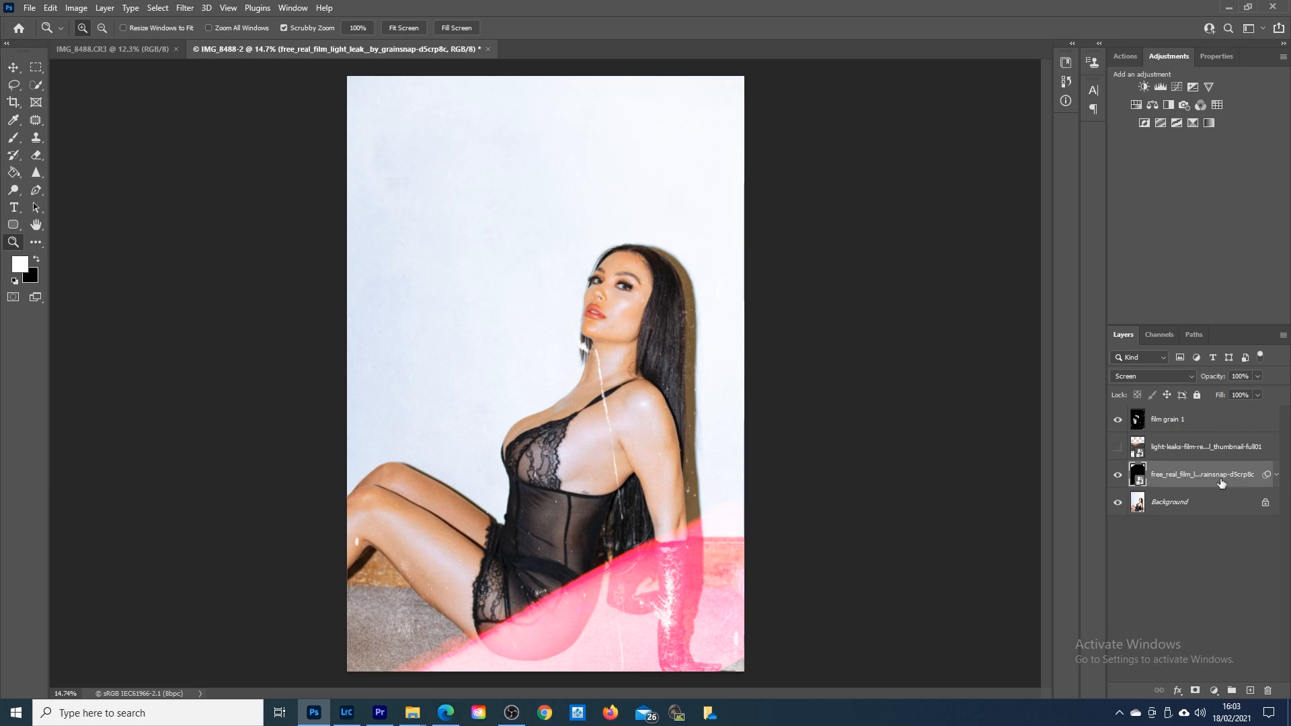
drag(1214, 477, 558, 371)
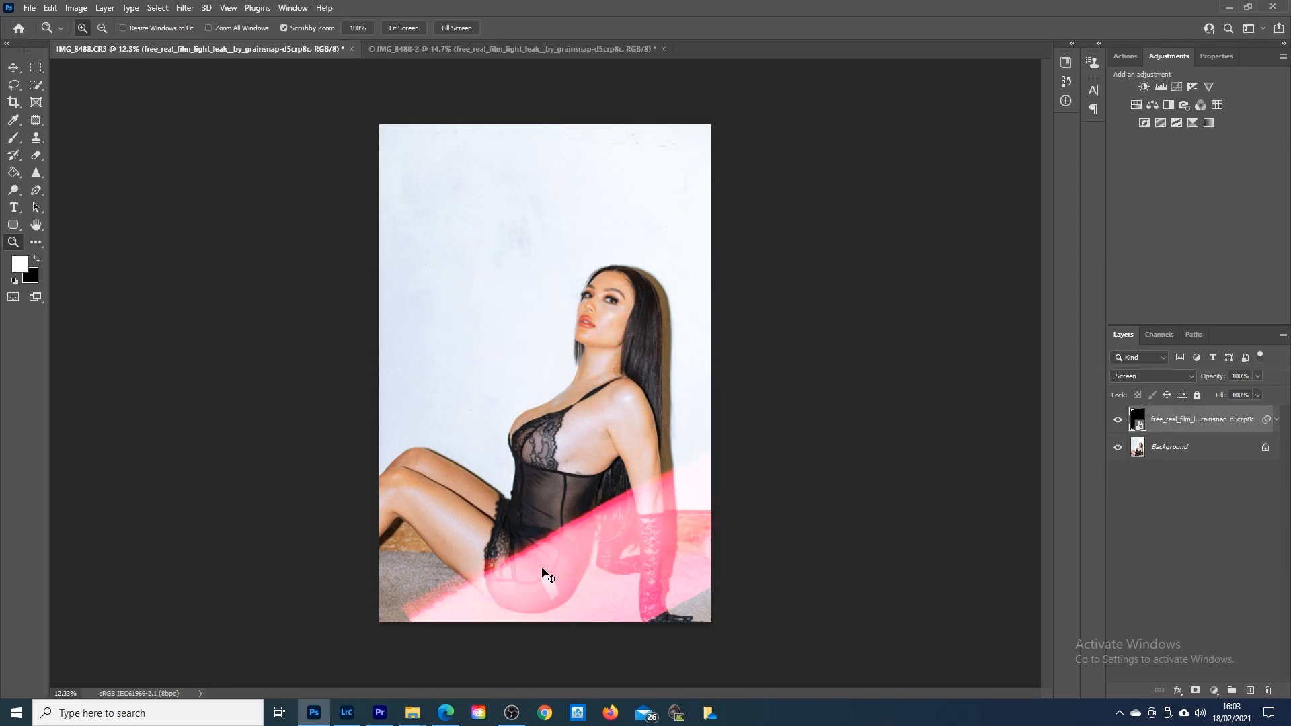
key(ctrl+t)
drag(600, 531, 618, 570)
click(644, 27)
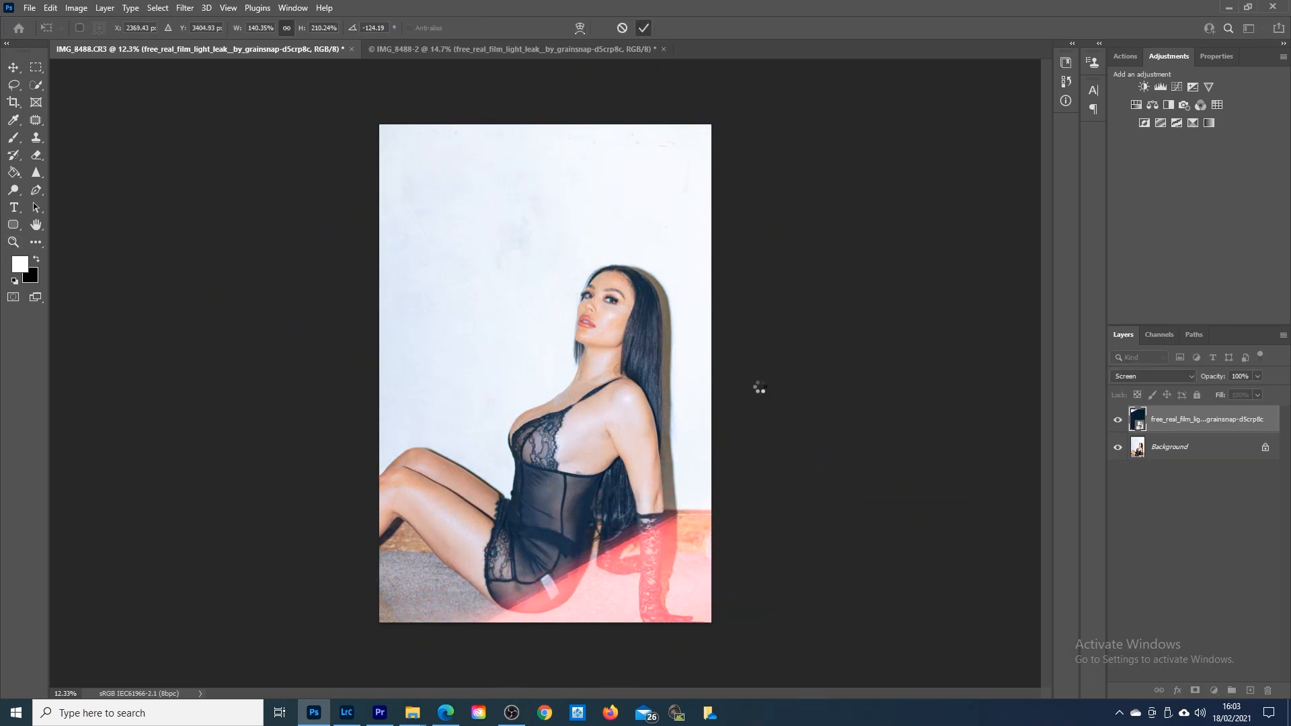
key(z)
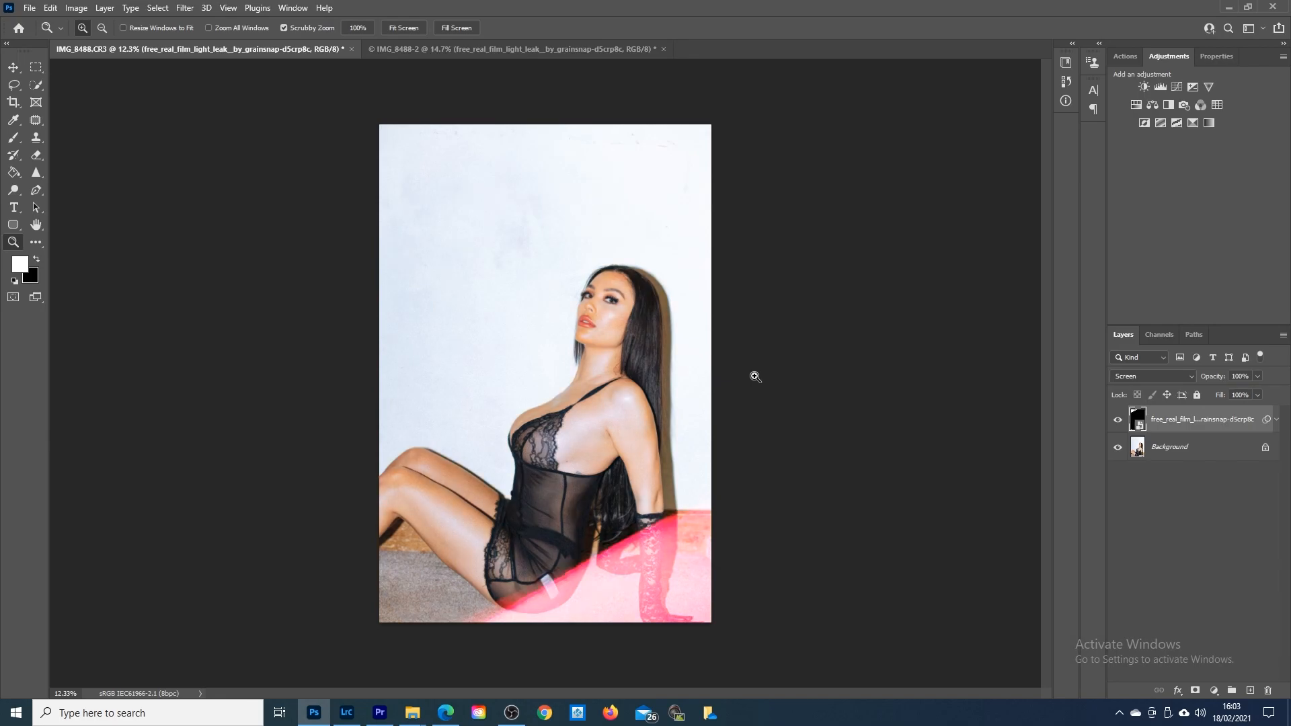
Step: Copy the film grain 1 layer from IMG_8488-2 into IMG_8488.CR3 and move it with Free Transform to cover the whole photo
click(499, 49)
drag(1168, 422, 569, 462)
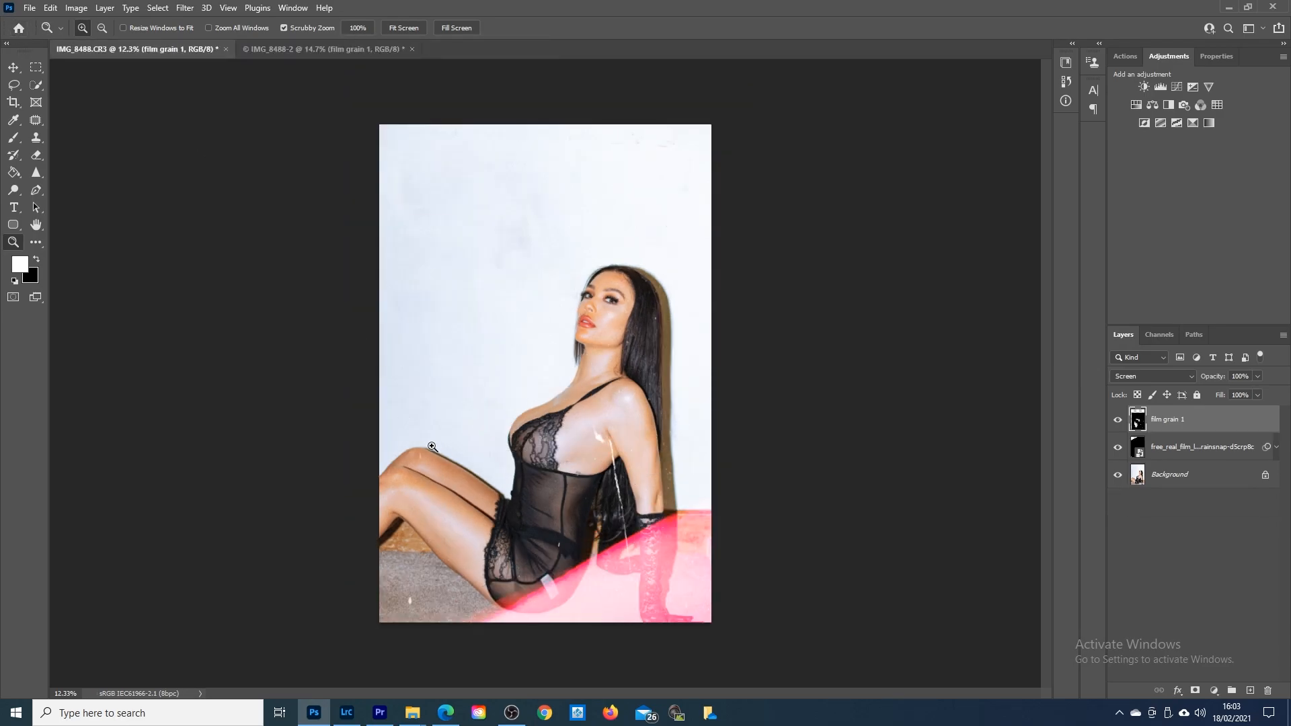
key(ctrl+t)
drag(537, 413, 551, 353)
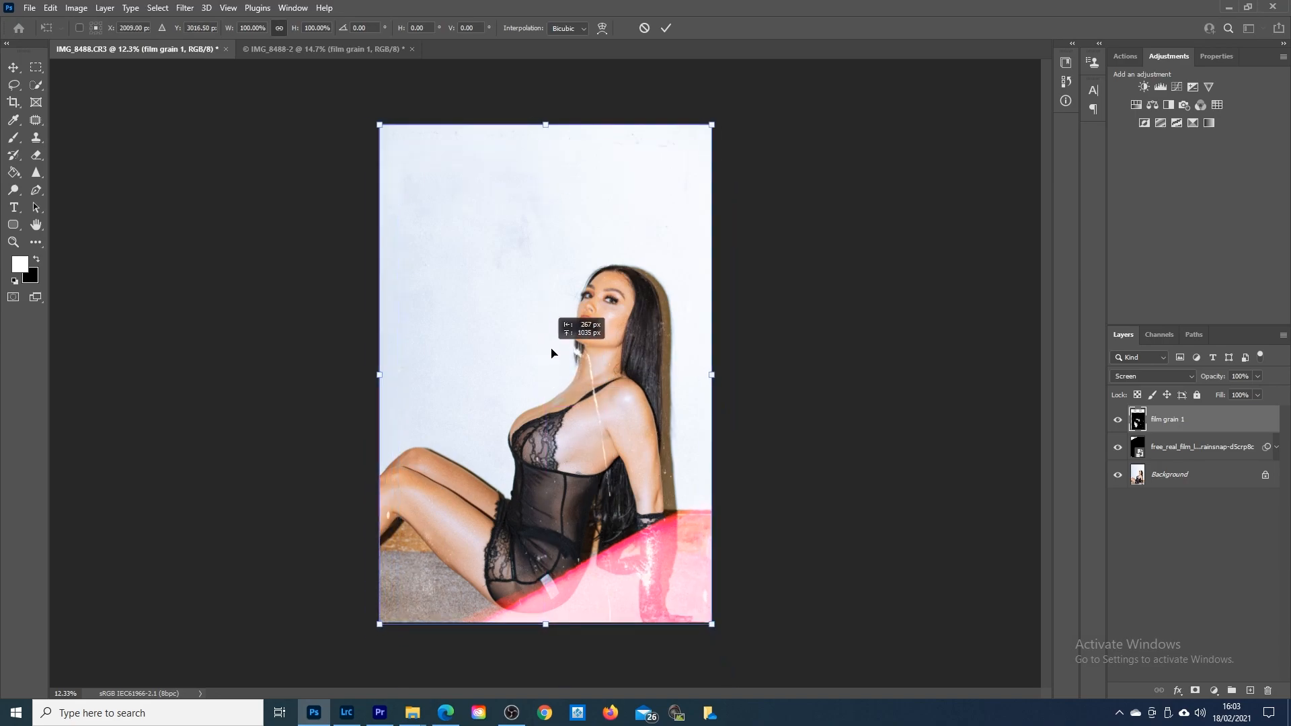
click(665, 28)
key(z)
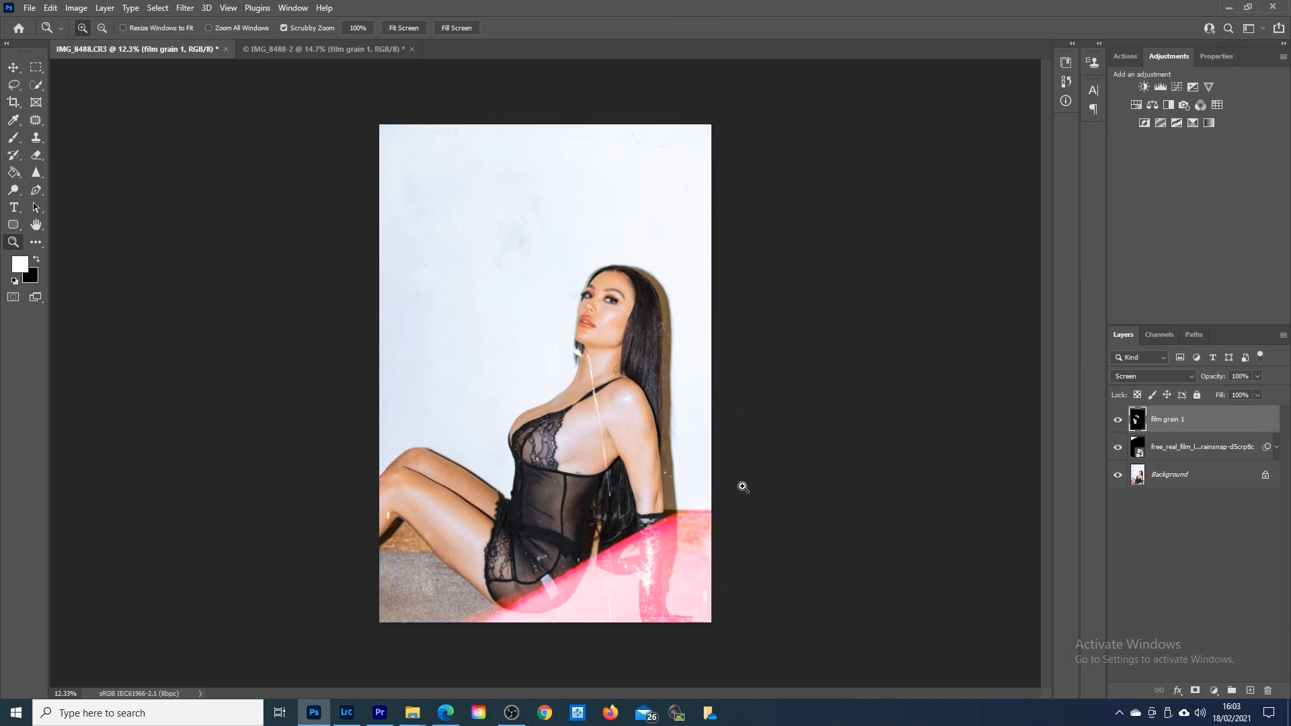
Step: Compare the overlaid portraits in IMG_8488.CR3 and IMG_8488-2, examining how the grain, scratches and light leak look in each
drag(571, 390, 582, 382)
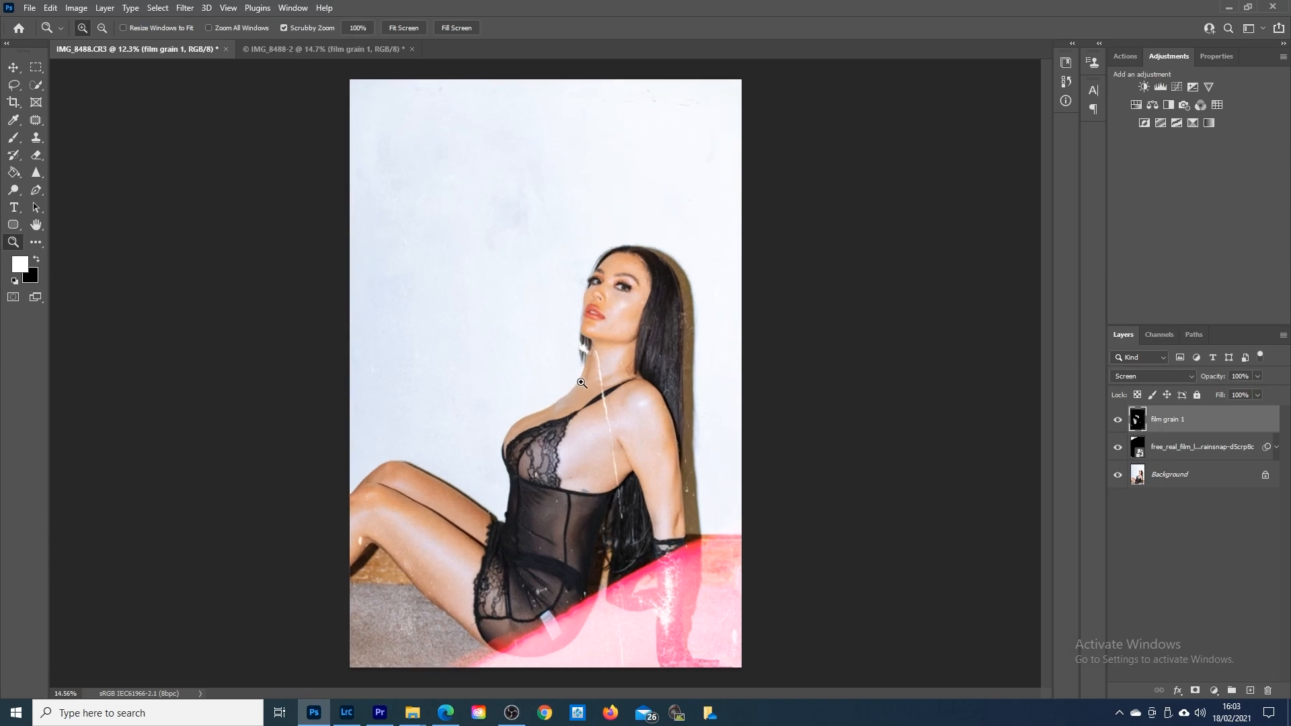
click(316, 49)
click(160, 47)
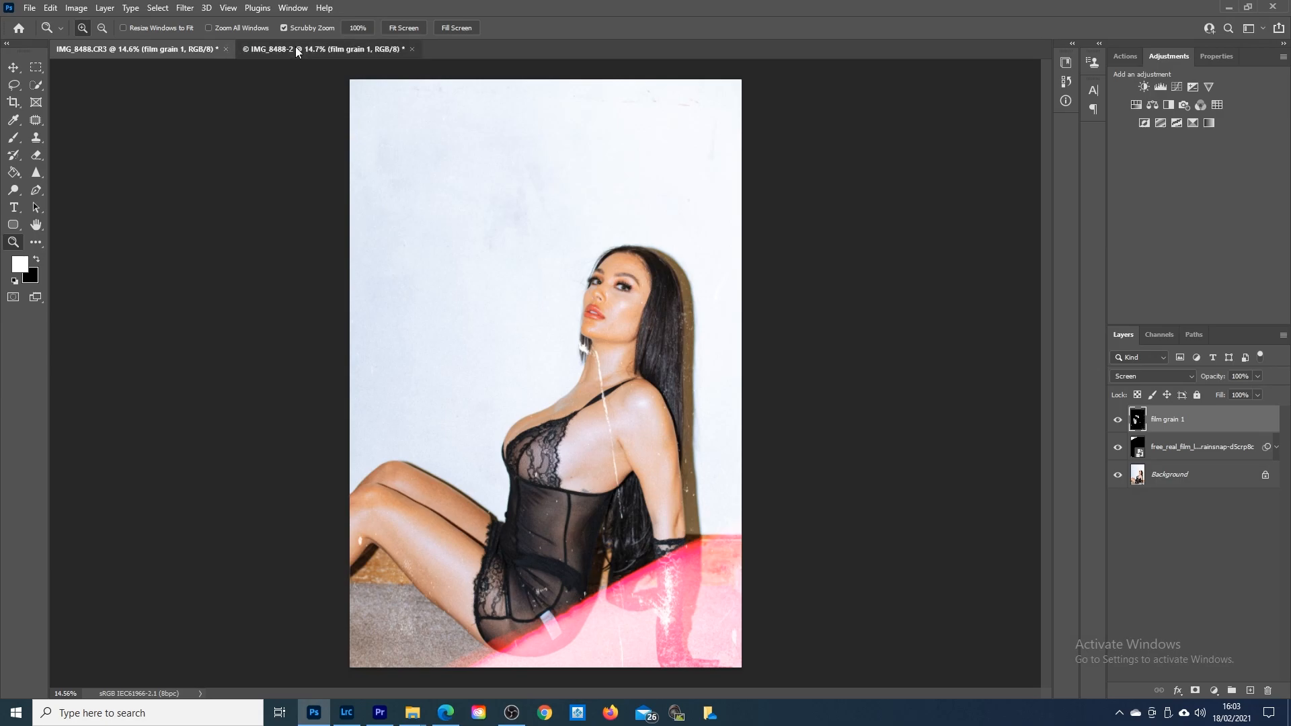
click(129, 47)
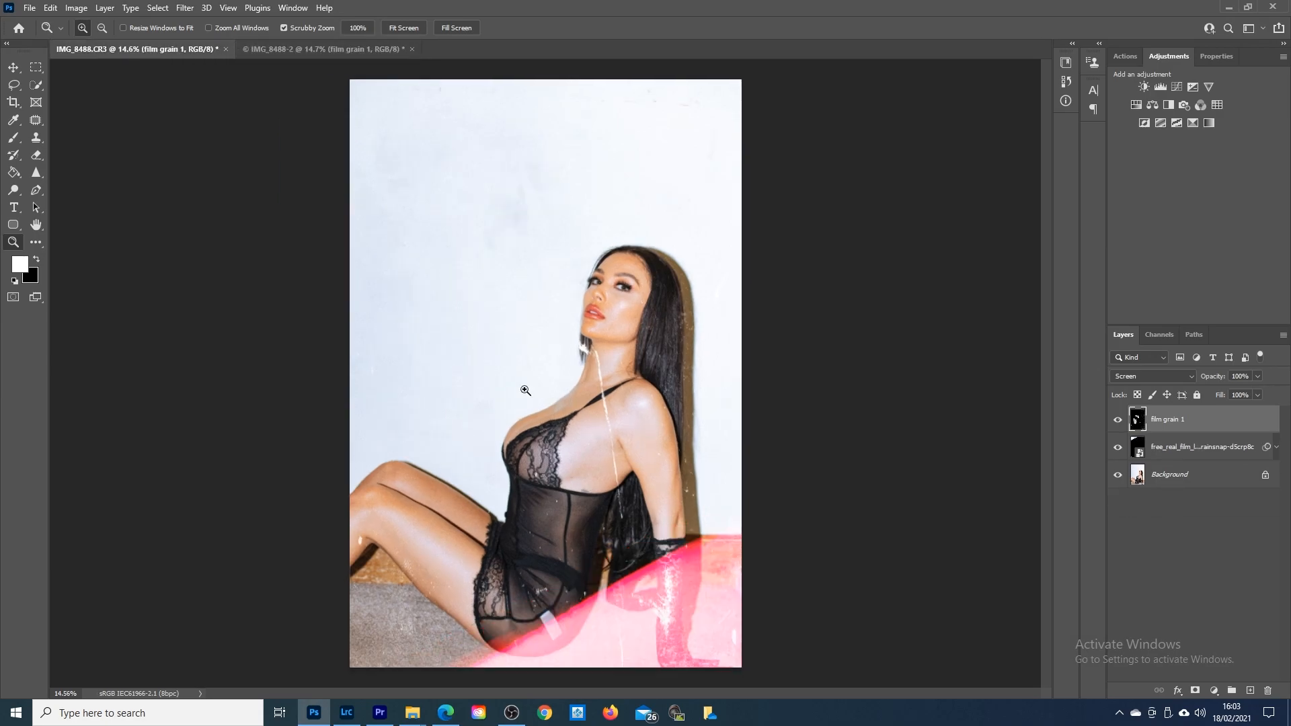
click(341, 49)
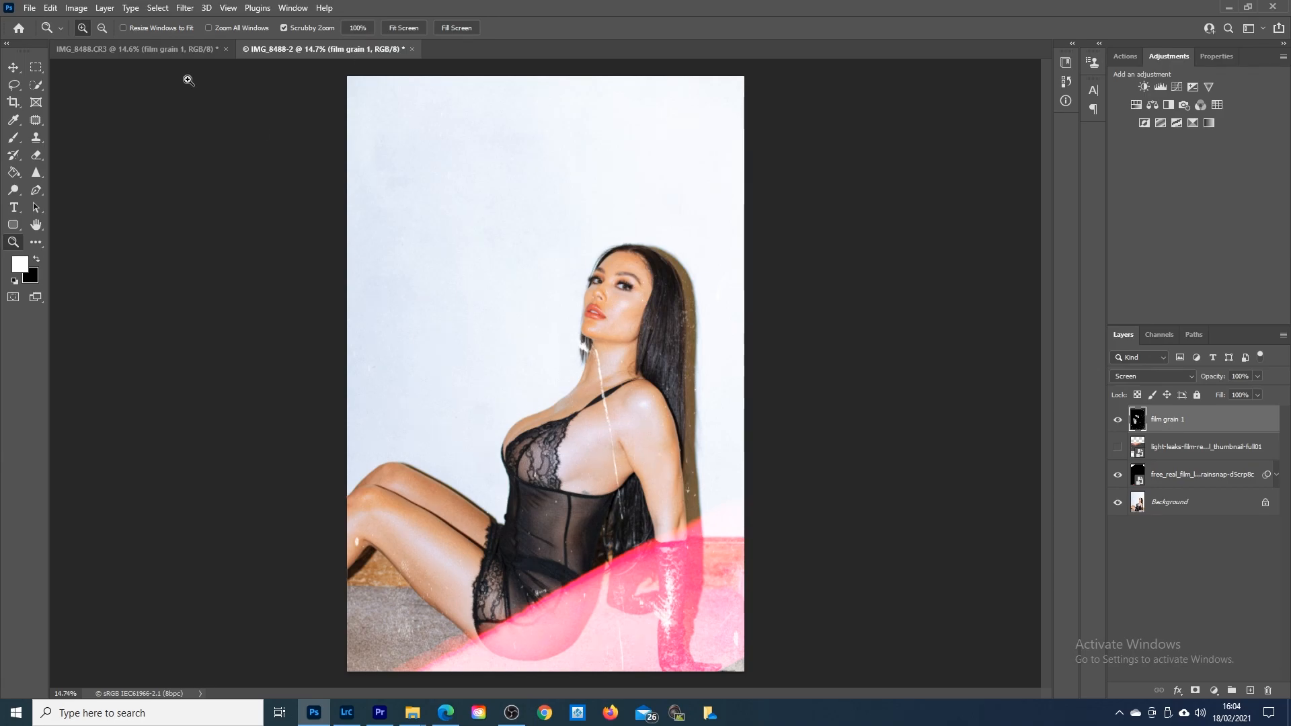
click(155, 52)
click(330, 49)
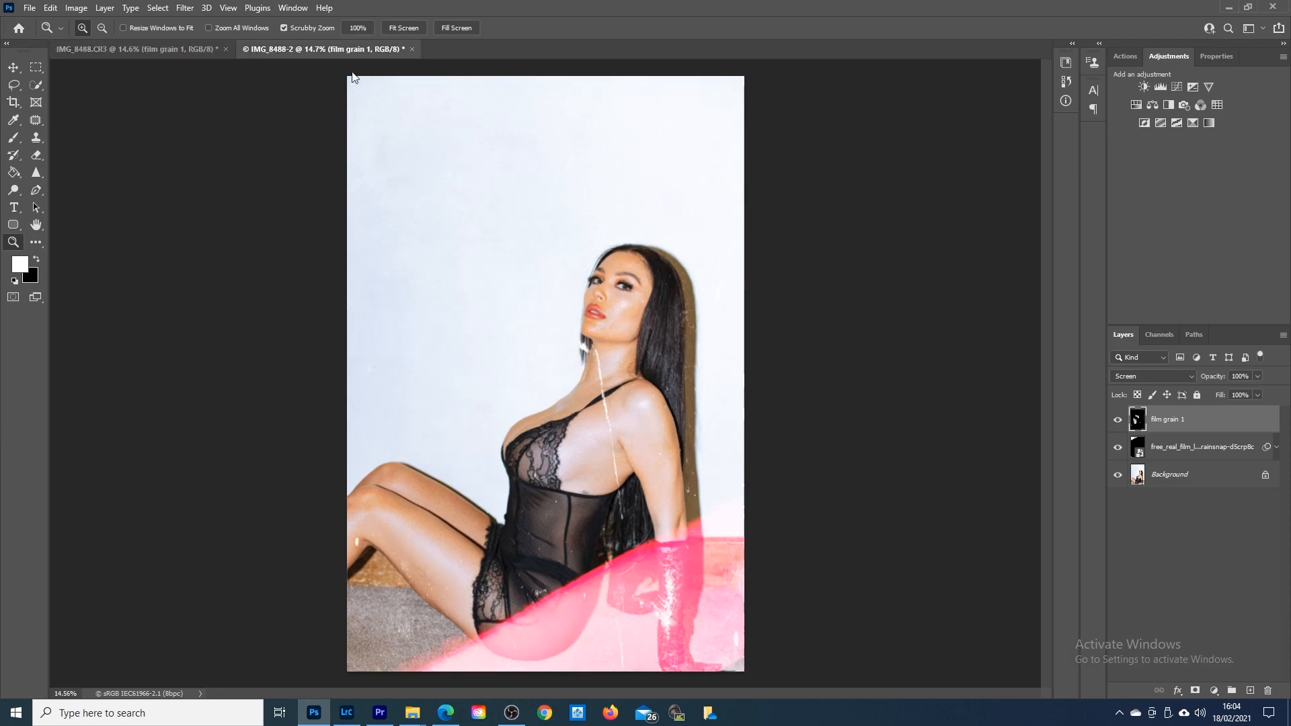
drag(653, 532, 642, 465)
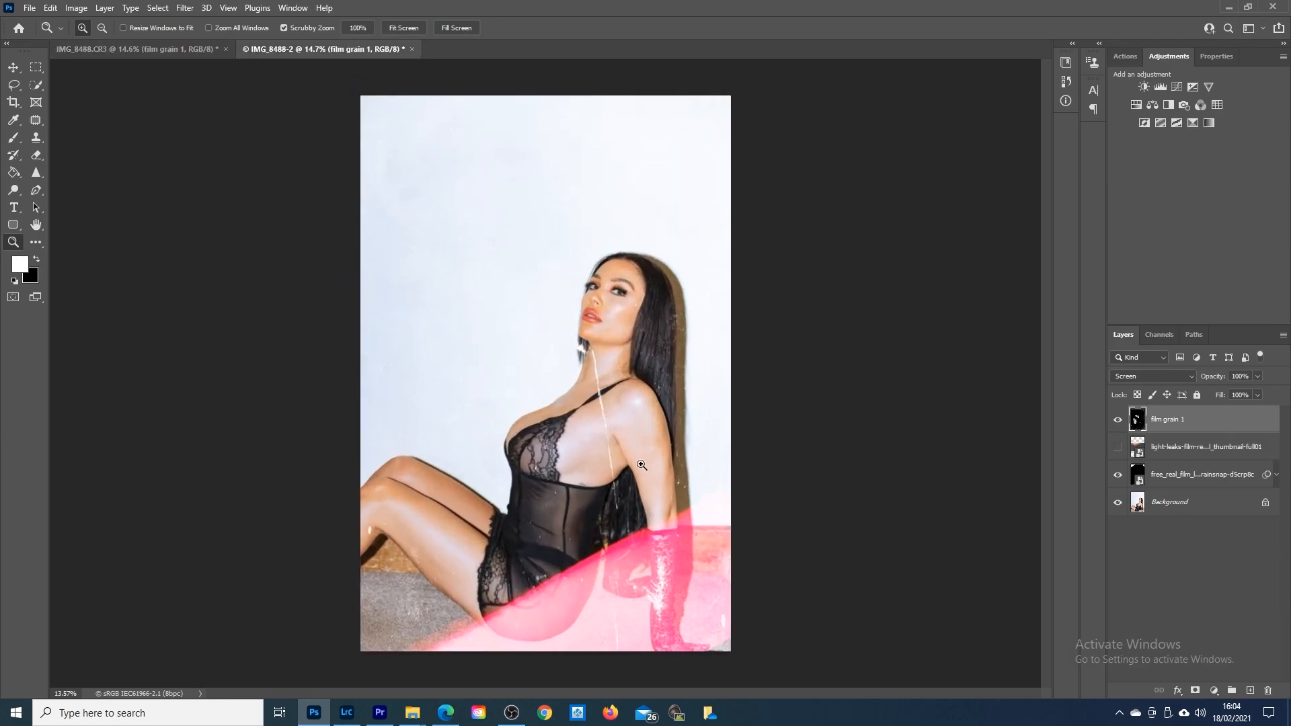